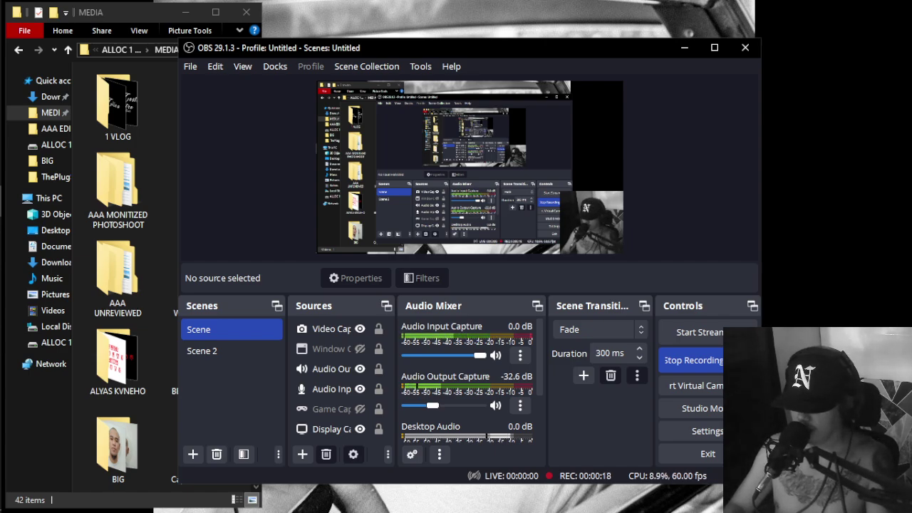
# Step: Raise the Audio Output Capture volume to -24.5 dB in the mixer and minimize the recording window
pyautogui.moveTo(433, 406); pyautogui.dragTo(436, 405)
pyautogui.scroll(1, 436, 406)
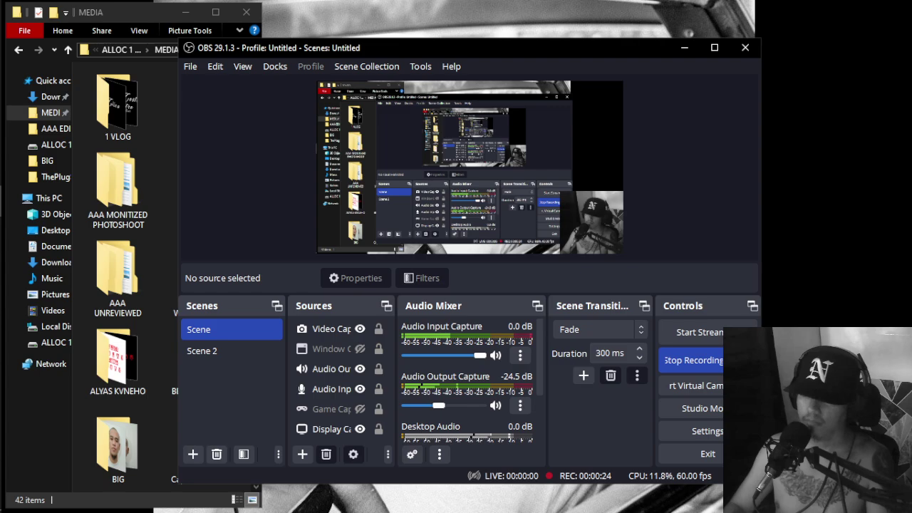
pyautogui.click(684, 48)
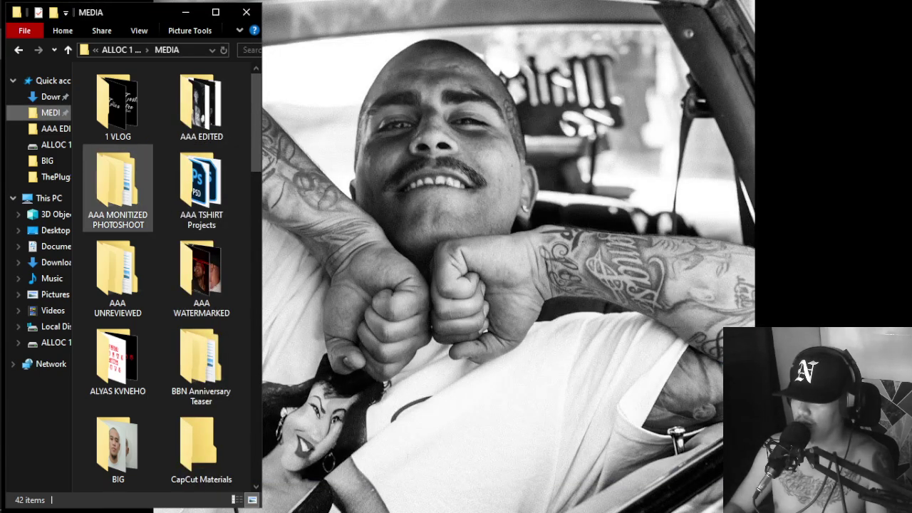
# Step: Disable the Ethernet adapter in the Windows network connections, closing the Settings window and minimizing the connections window
pyautogui.moveTo(14, 435)
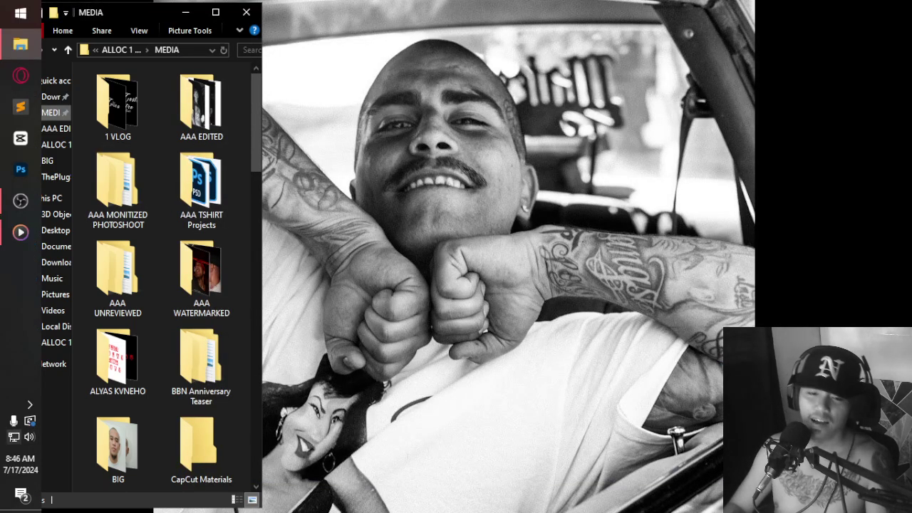
pyautogui.click(14, 437)
pyautogui.click(110, 487)
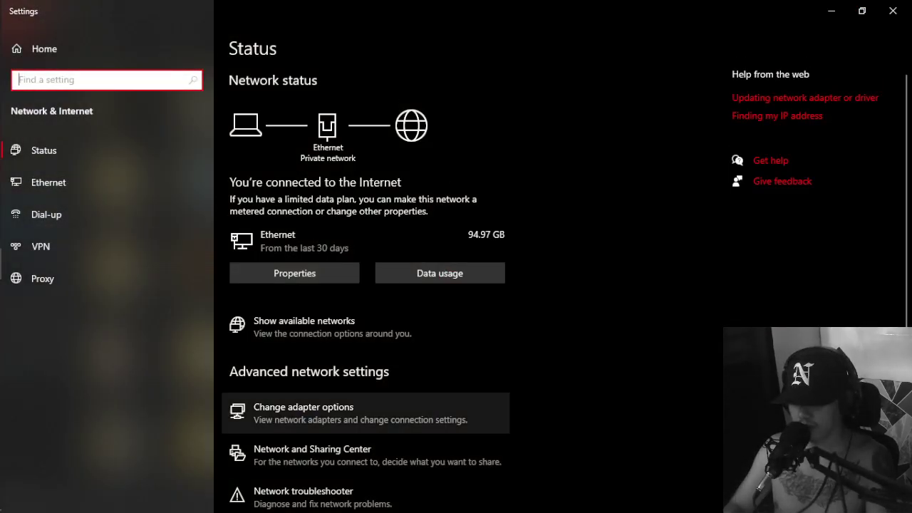
pyautogui.click(302, 412)
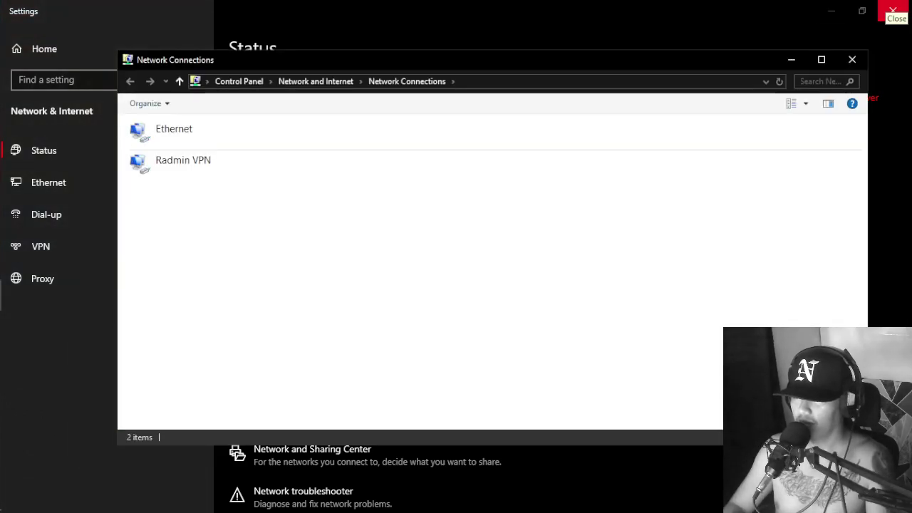
pyautogui.click(893, 10)
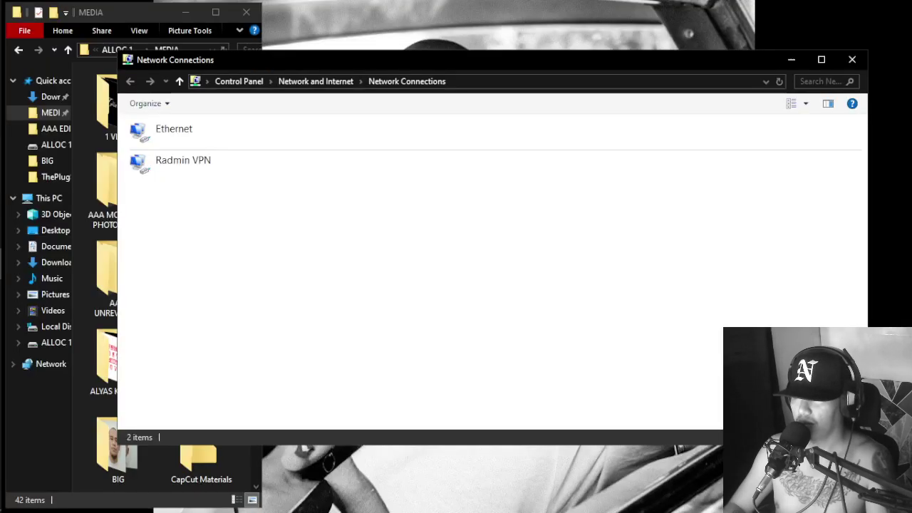
pyautogui.click(463, 132)
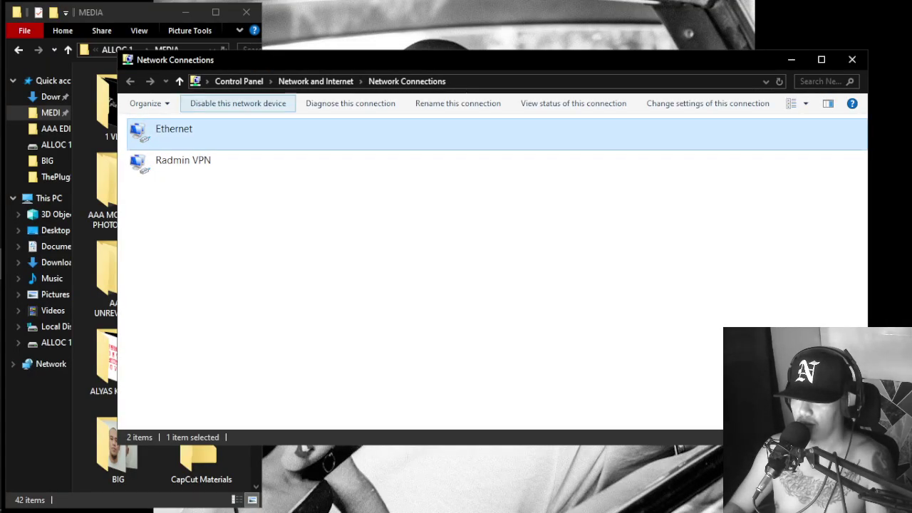
pyautogui.click(238, 103)
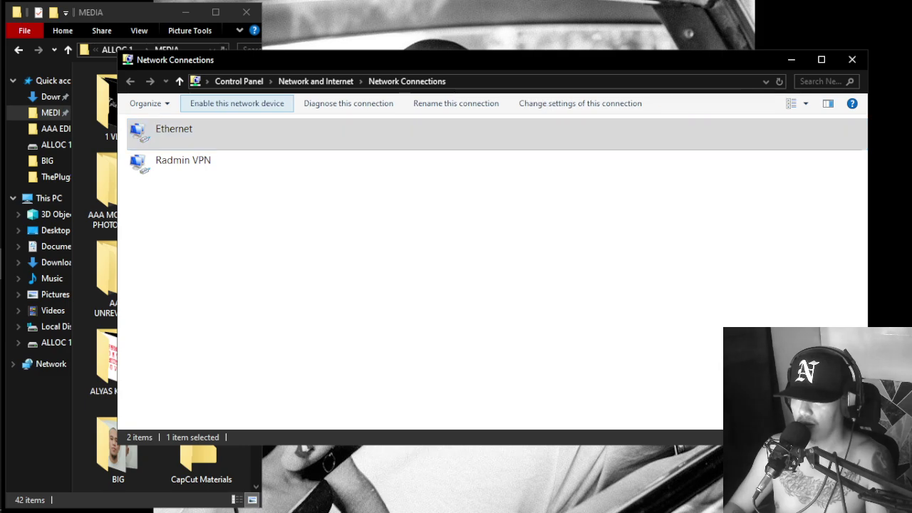
pyautogui.click(792, 59)
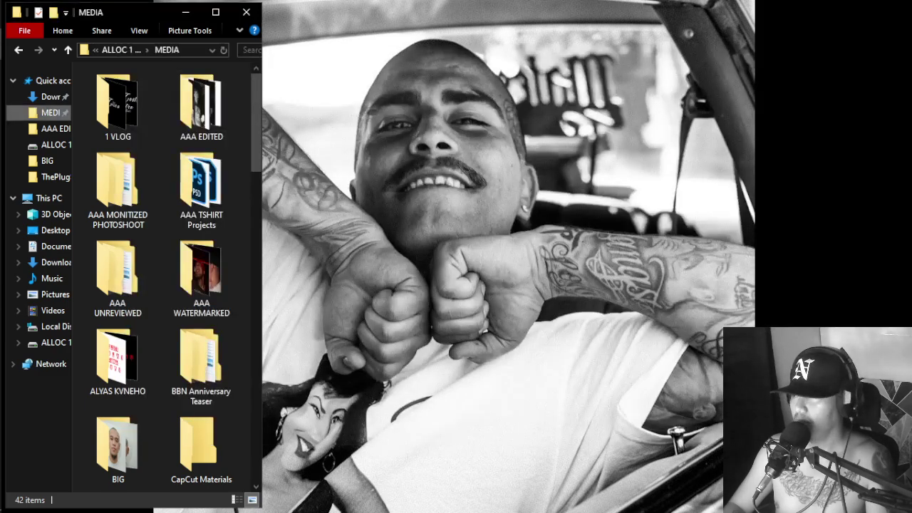
# Step: Maximize the MEDIA folder window and open the ThePlugStar folder inside AAA UNREVIEWED
pyautogui.click(216, 12)
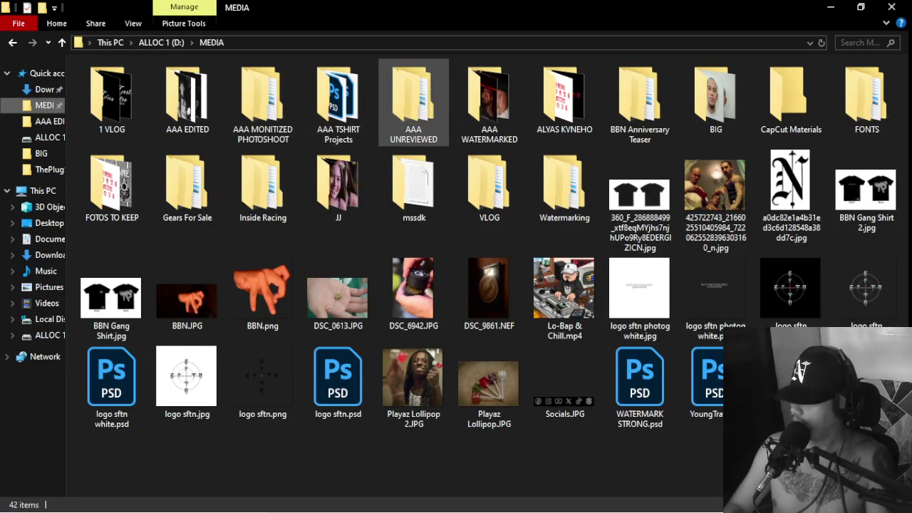
pyautogui.click(413, 99)
pyautogui.doubleClick(414, 100)
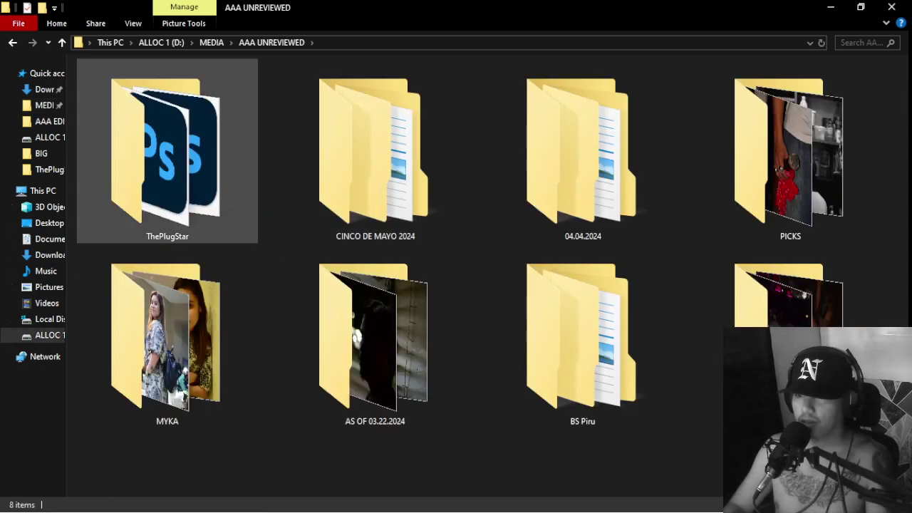
pyautogui.doubleClick(175, 121)
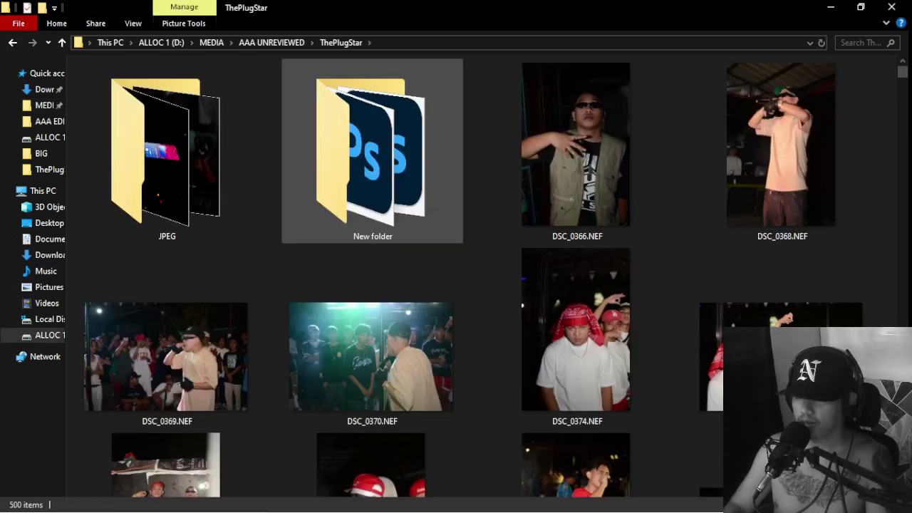
# Step: Look through the NEF photos in the ThePlugStar folder, from the first shots to around DSC_0507.NEF, for pictures worth editing
pyautogui.scroll(-6, 385, 270)
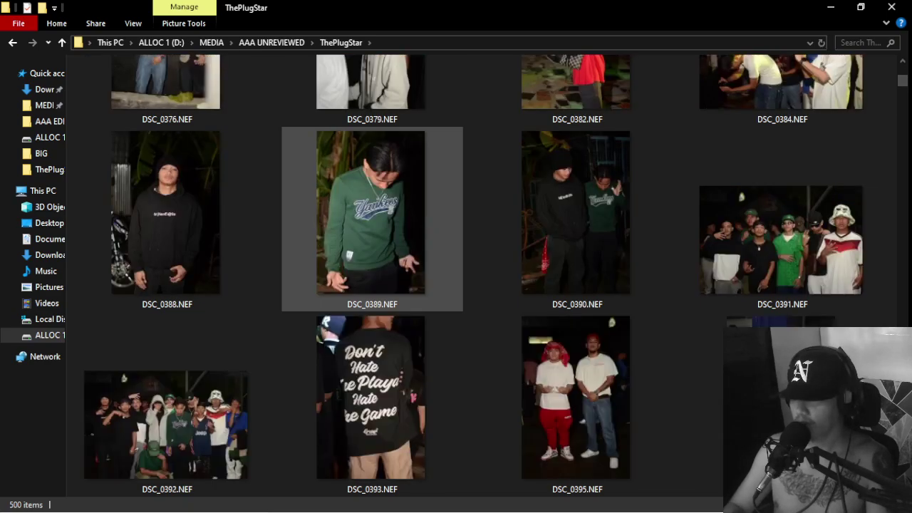
pyautogui.scroll(-2, 372, 214)
pyautogui.scroll(-2, 372, 214)
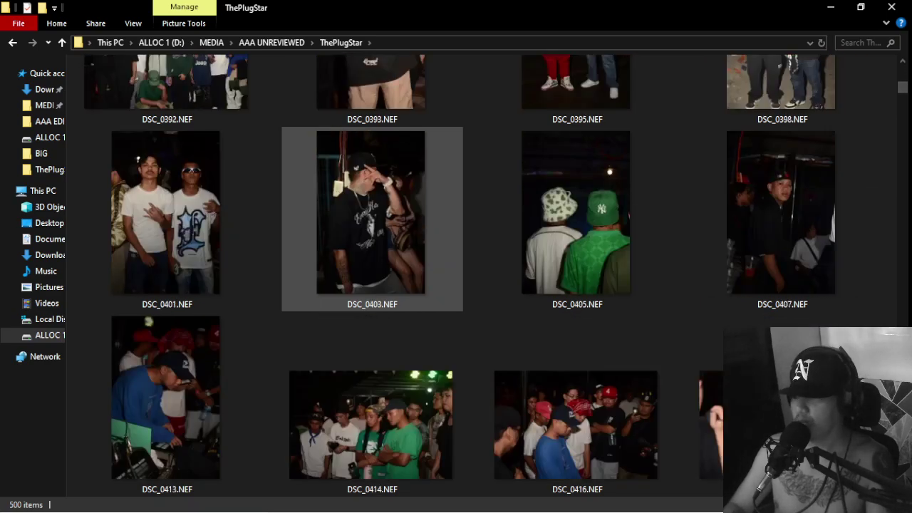
pyautogui.scroll(-2, 372, 214)
pyautogui.scroll(-6, 372, 214)
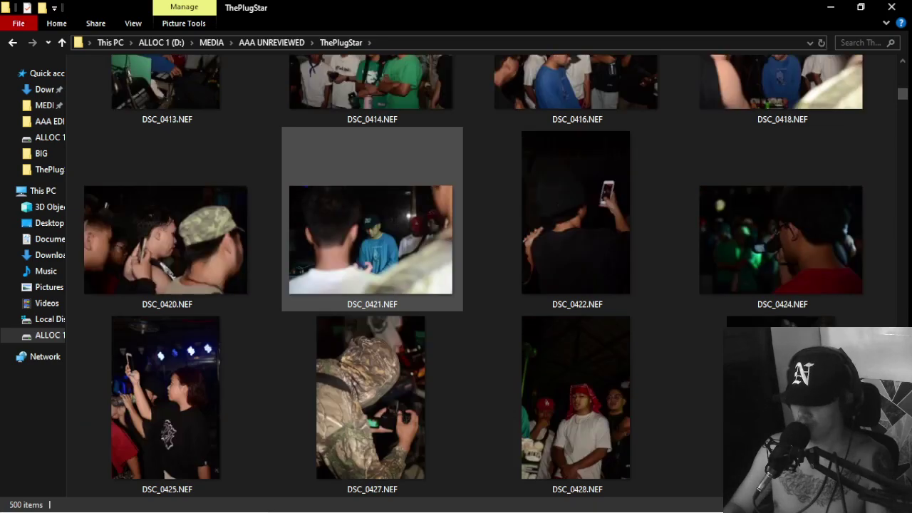
pyautogui.scroll(-4, 396, 225)
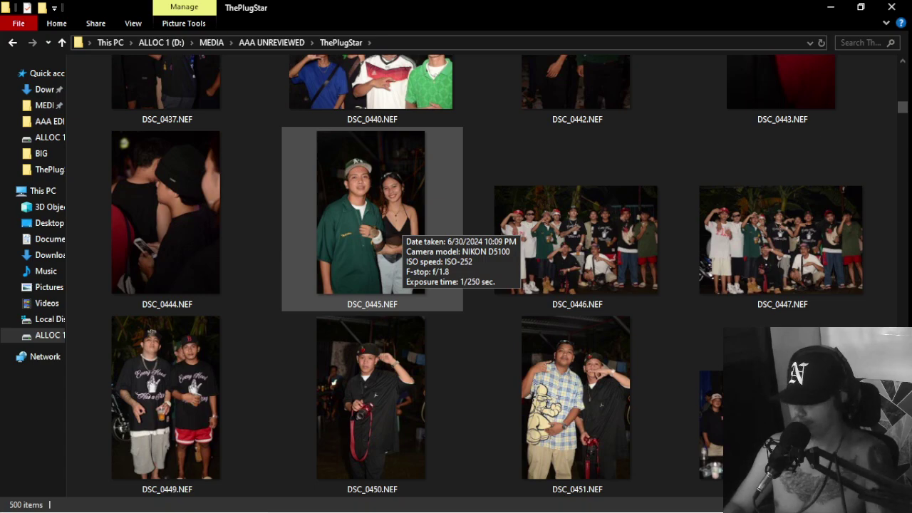
pyautogui.scroll(-4, 395, 224)
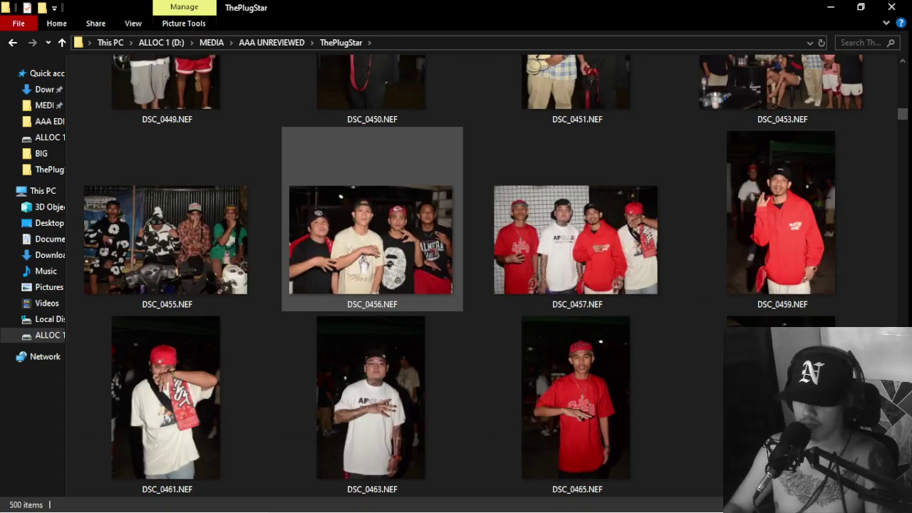
pyautogui.scroll(-8, 395, 225)
pyautogui.scroll(-6, 396, 224)
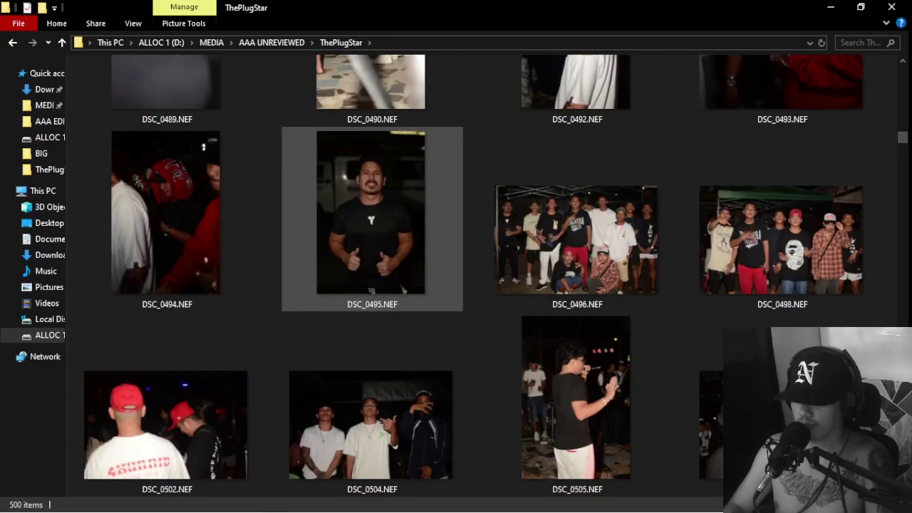
pyautogui.scroll(-4, 395, 225)
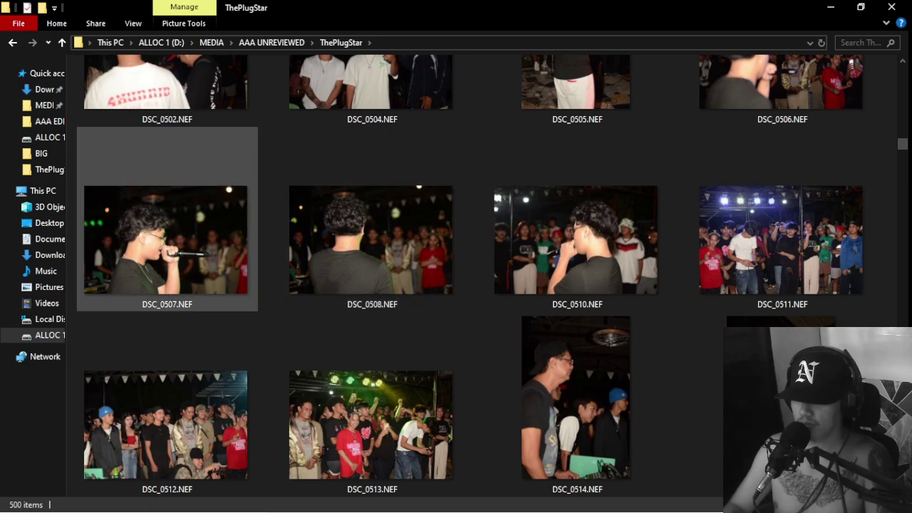
pyautogui.moveTo(178, 211)
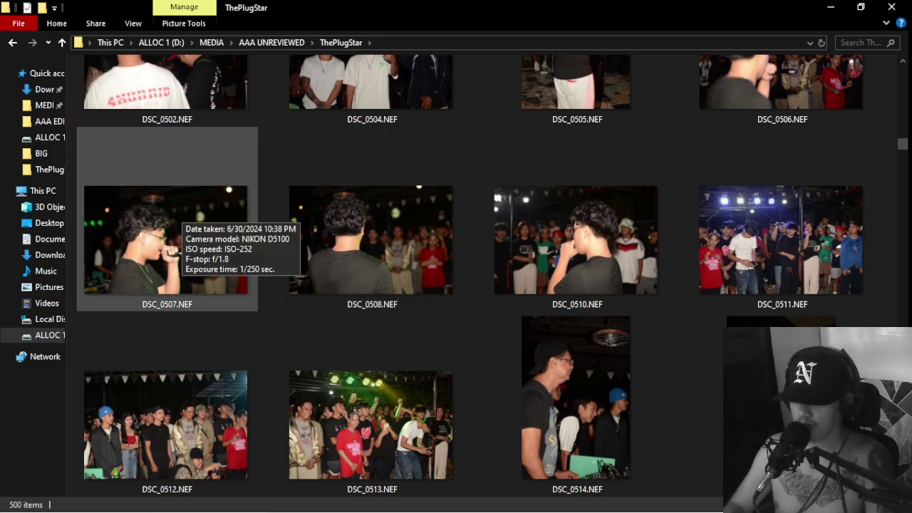
# Step: Select the photo DSC_0528.NEF, the shot of a hand on the red mixing console
pyautogui.scroll(-2, 371, 235)
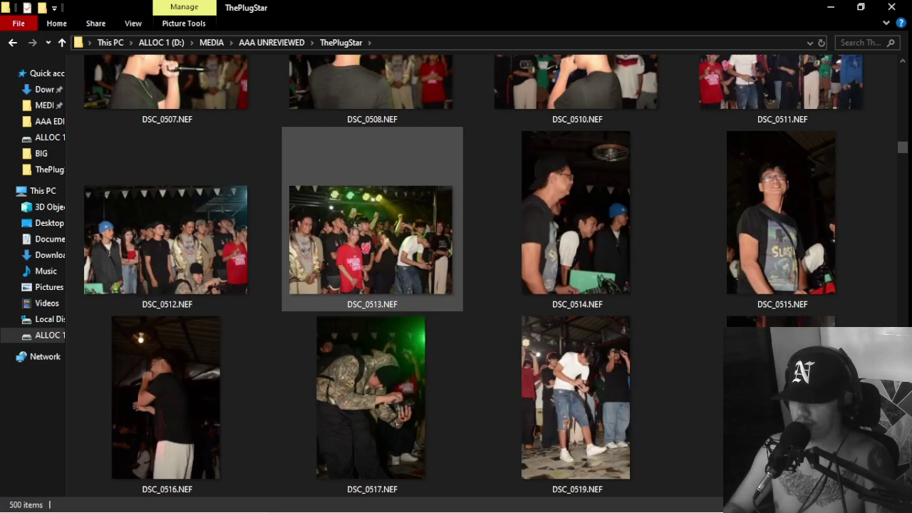
pyautogui.scroll(-2, 370, 235)
pyautogui.moveTo(378, 251)
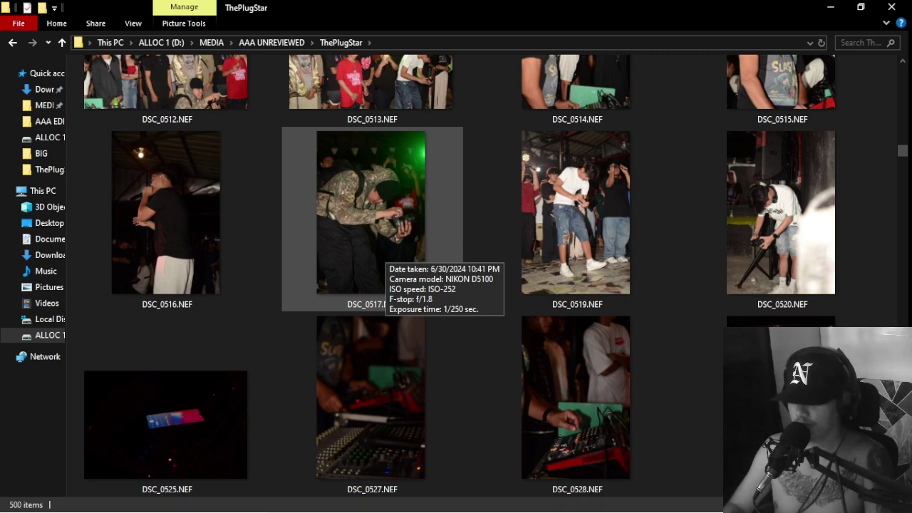
pyautogui.scroll(-2, 370, 235)
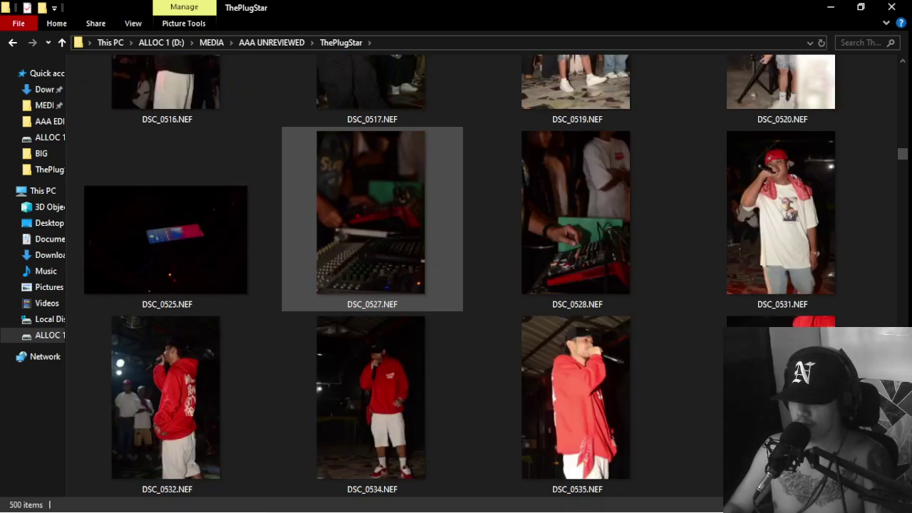
pyautogui.click(576, 226)
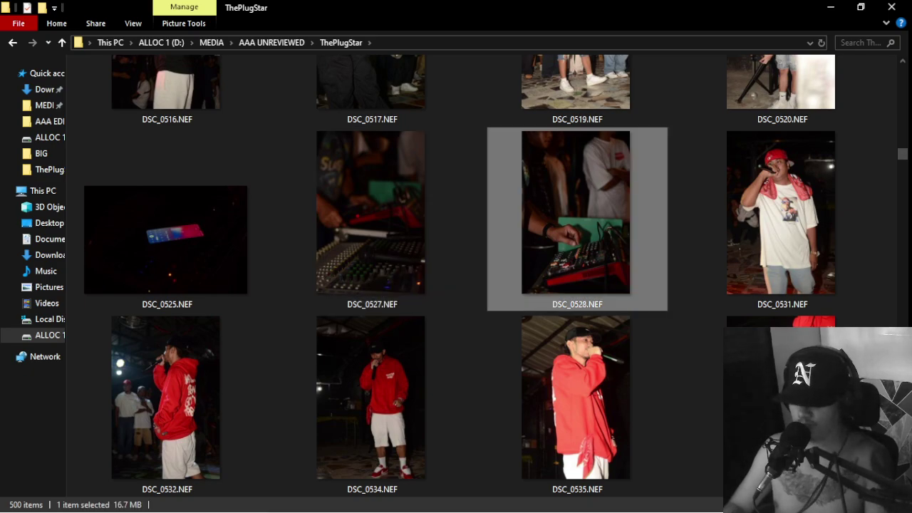
pyautogui.moveTo(394, 265)
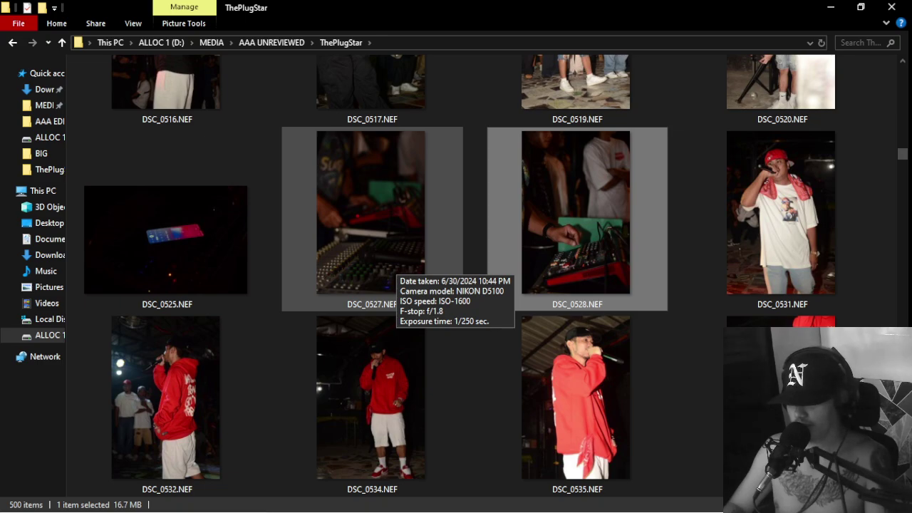
# Step: Add DSC_0547.NEF and DSC_0556.NEF to the photo selection, keeping the photo already chosen
pyautogui.scroll(-2, 393, 265)
pyautogui.scroll(-2, 393, 266)
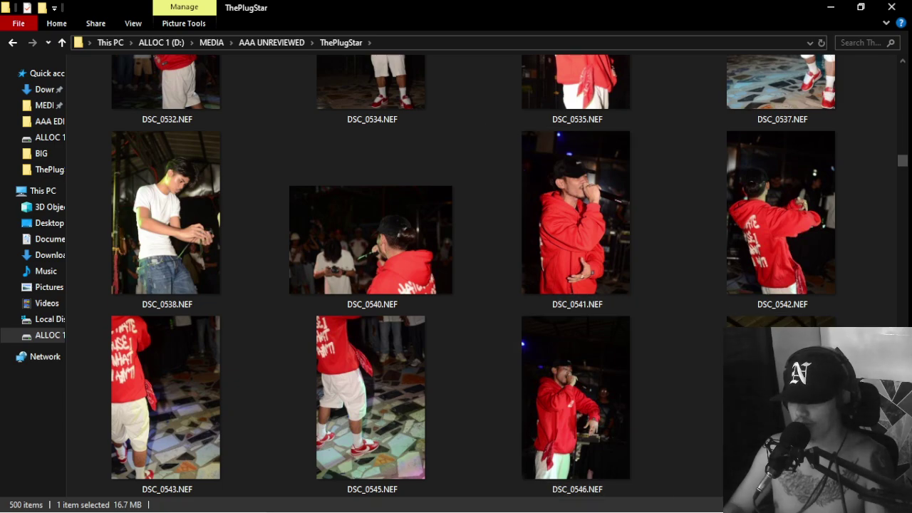
pyautogui.keyDown('ctrl'); pyautogui.click(763, 385); pyautogui.keyUp('ctrl')
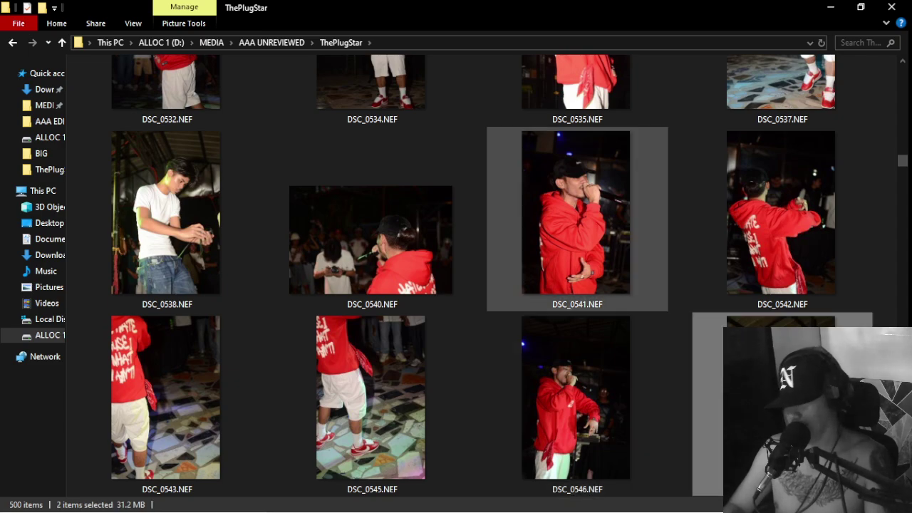
pyautogui.scroll(-1, 578, 228)
pyautogui.scroll(-2, 577, 214)
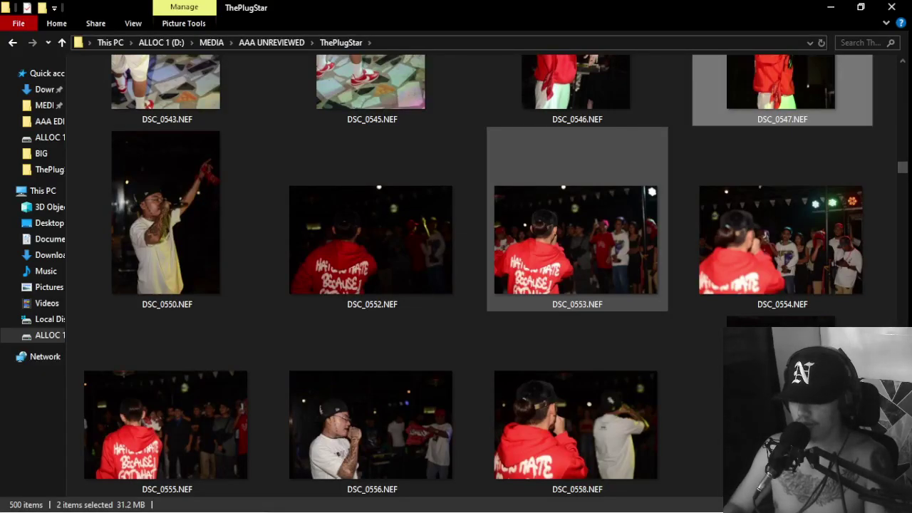
pyautogui.scroll(-2, 578, 243)
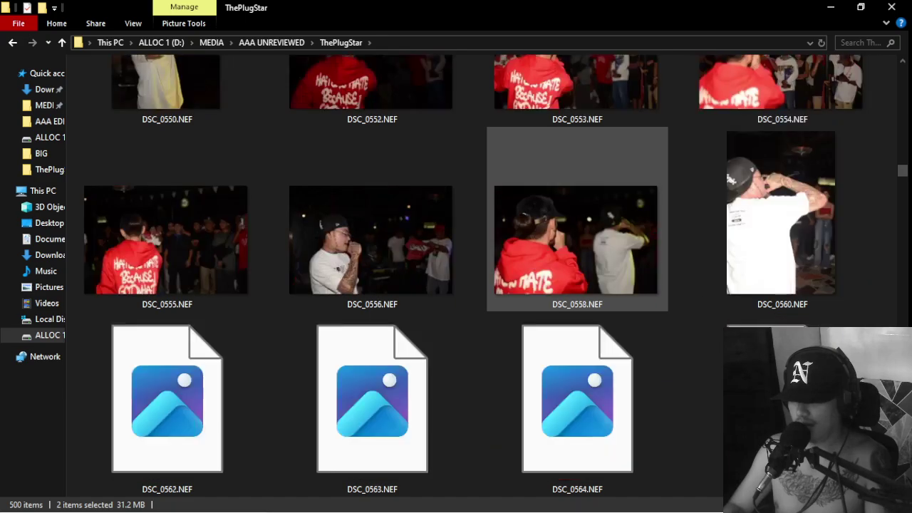
pyautogui.keyDown('ctrl'); pyautogui.click(372, 235); pyautogui.keyUp('ctrl')
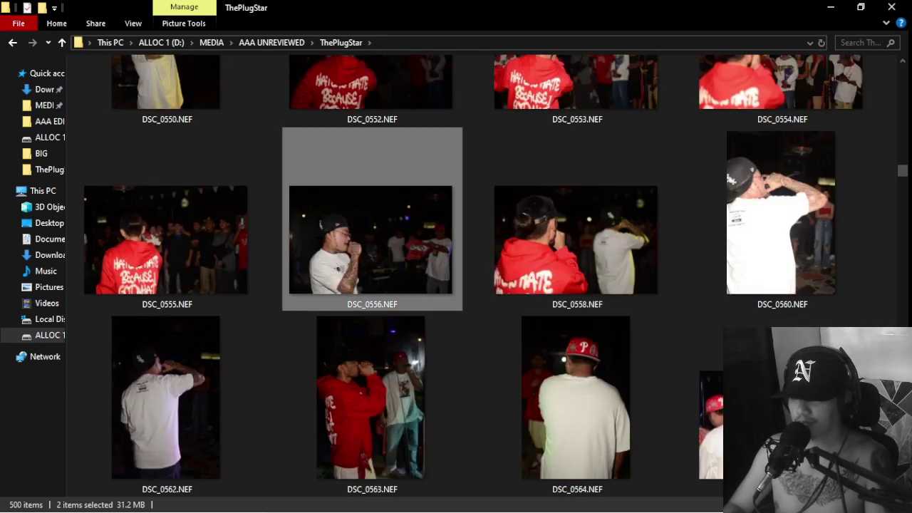
# Step: Look through the ThePlugStar photos from DSC_0556.NEF to around DSC_0679.NEF for another picture worth editing
pyautogui.scroll(-2, 435, 235)
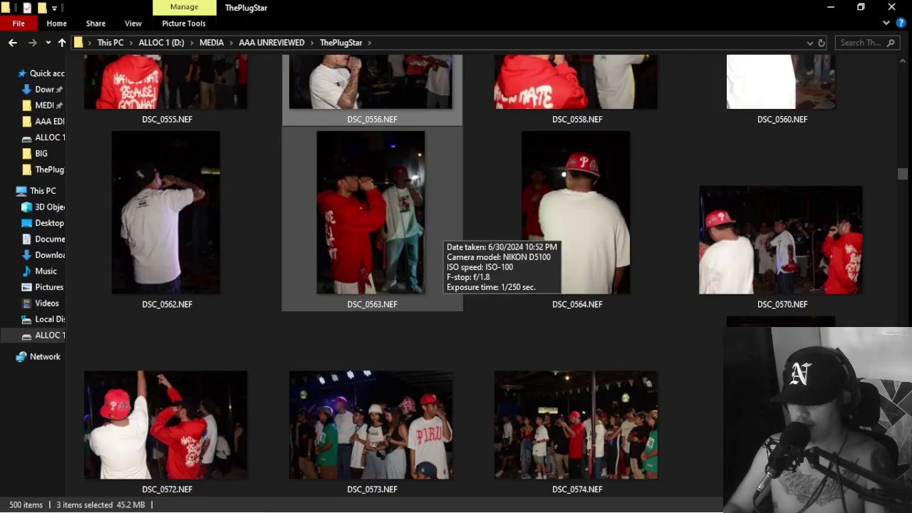
pyautogui.scroll(-2, 435, 235)
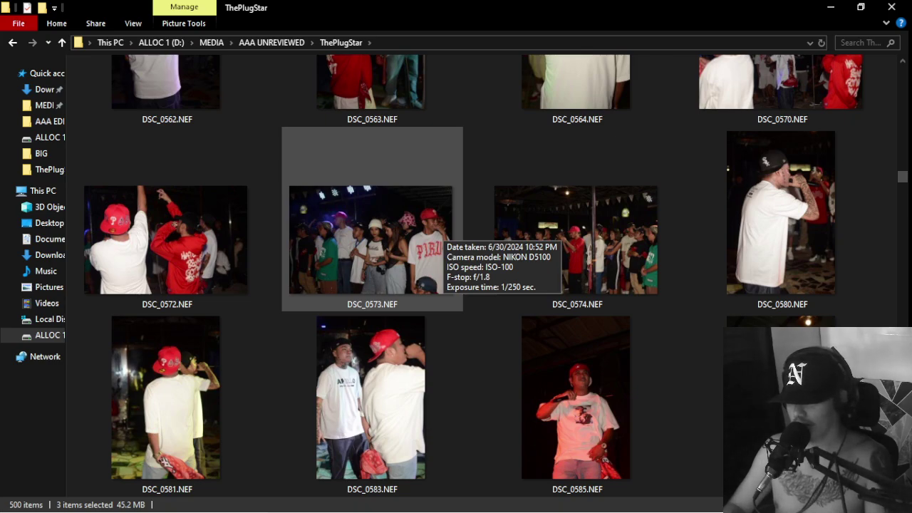
pyautogui.scroll(-2, 435, 235)
pyautogui.scroll(-2, 435, 235)
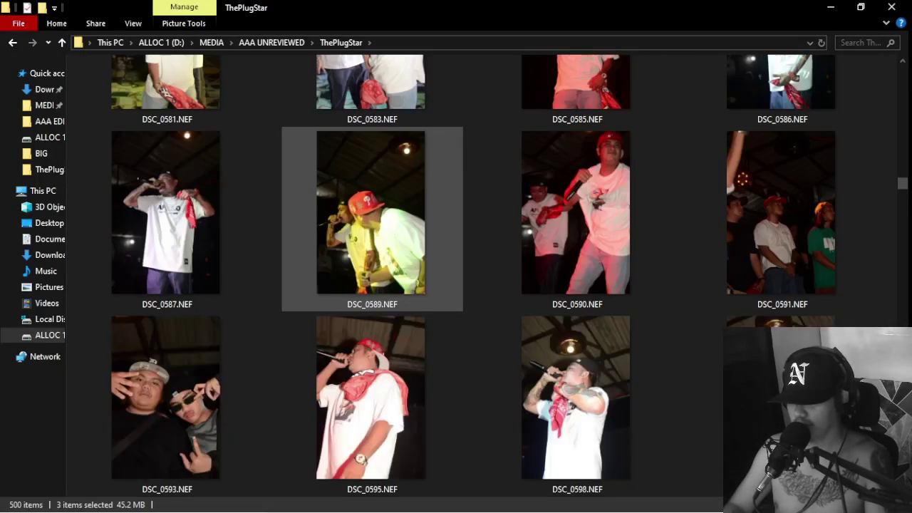
pyautogui.scroll(-2, 434, 235)
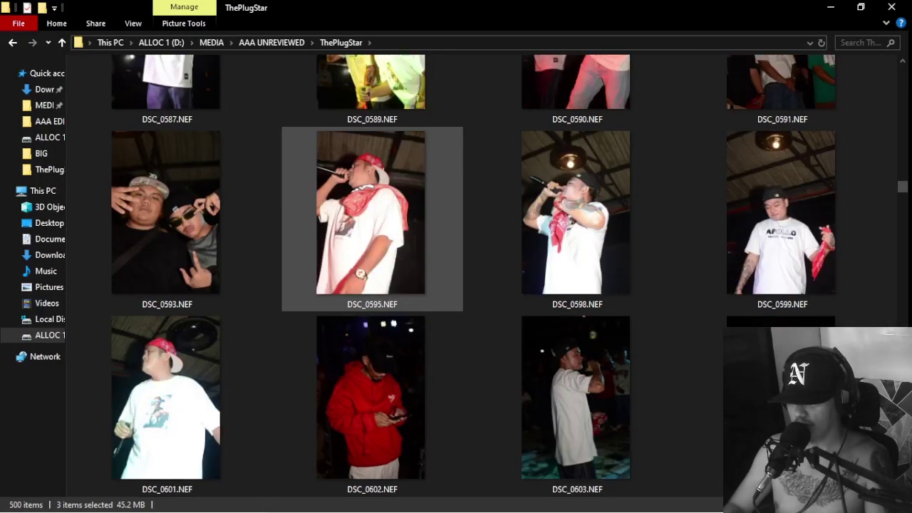
pyautogui.scroll(-2, 435, 235)
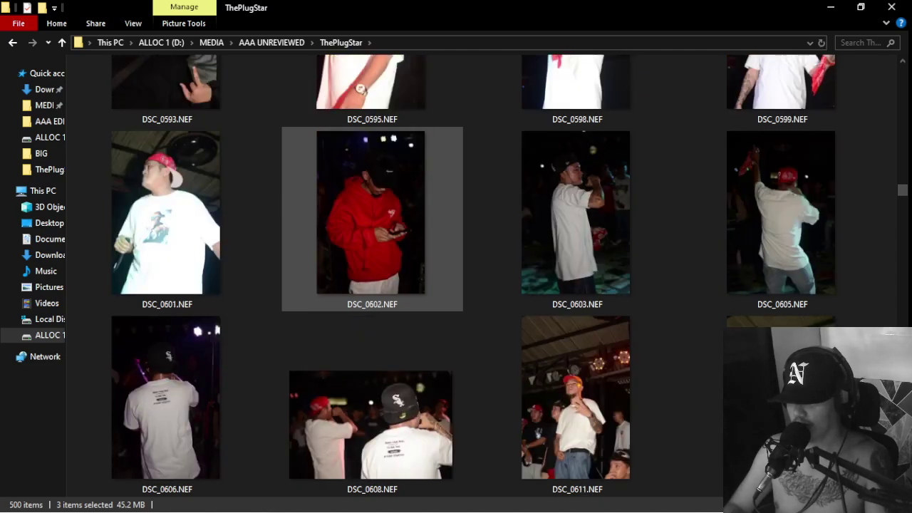
pyautogui.scroll(-2, 434, 235)
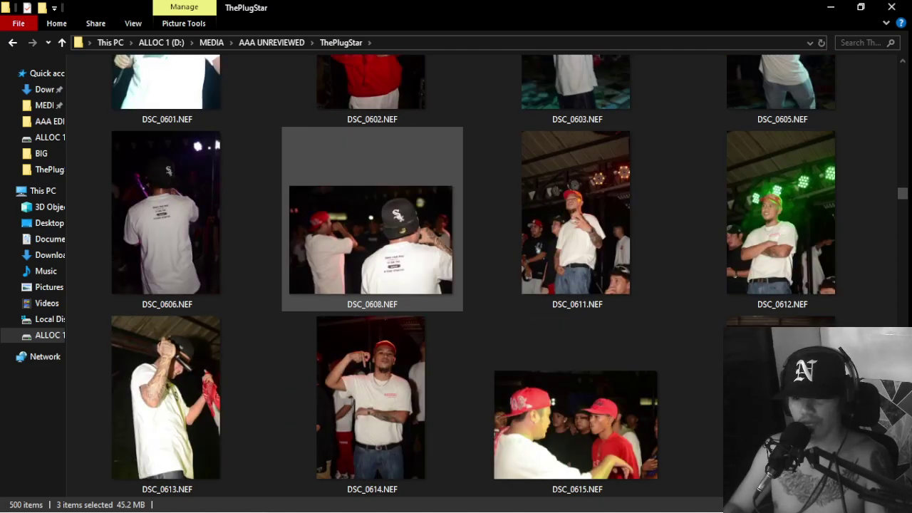
pyautogui.scroll(-2, 435, 236)
pyautogui.scroll(-2, 435, 235)
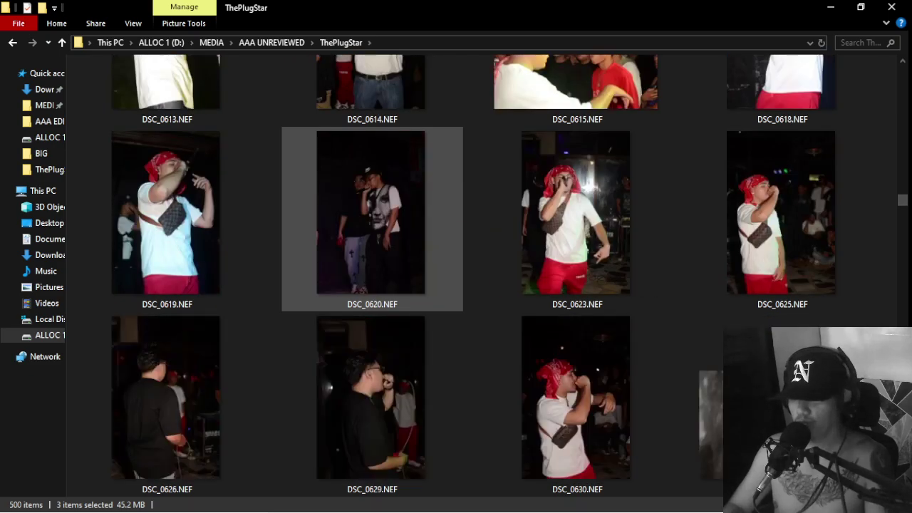
pyautogui.scroll(-6, 435, 235)
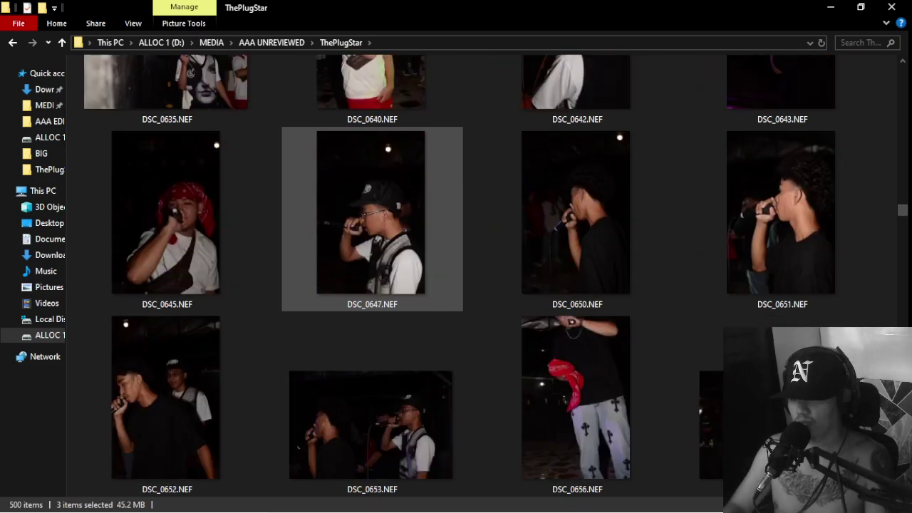
pyautogui.scroll(-8, 435, 235)
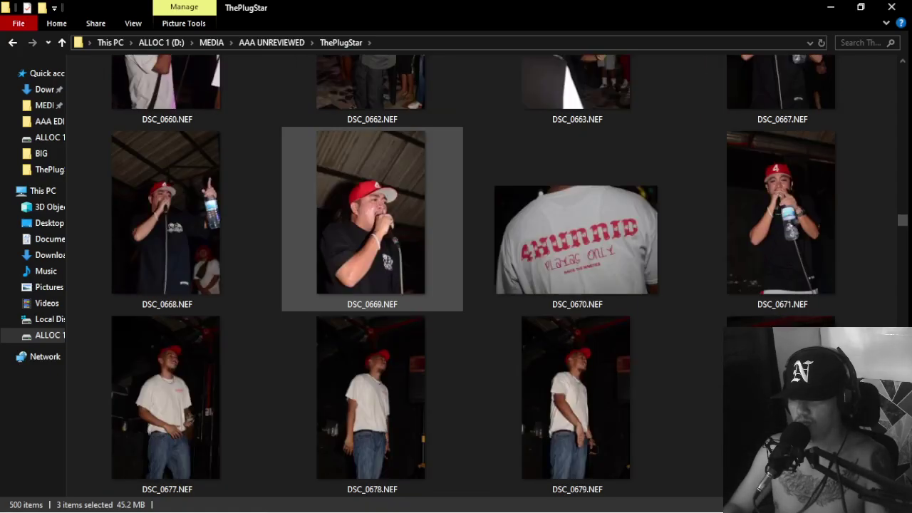
# Step: Add DSC_0671.NEF, the performer in a red cap holding a water bottle, to the current photo selection
pyautogui.scroll(-4, 435, 236)
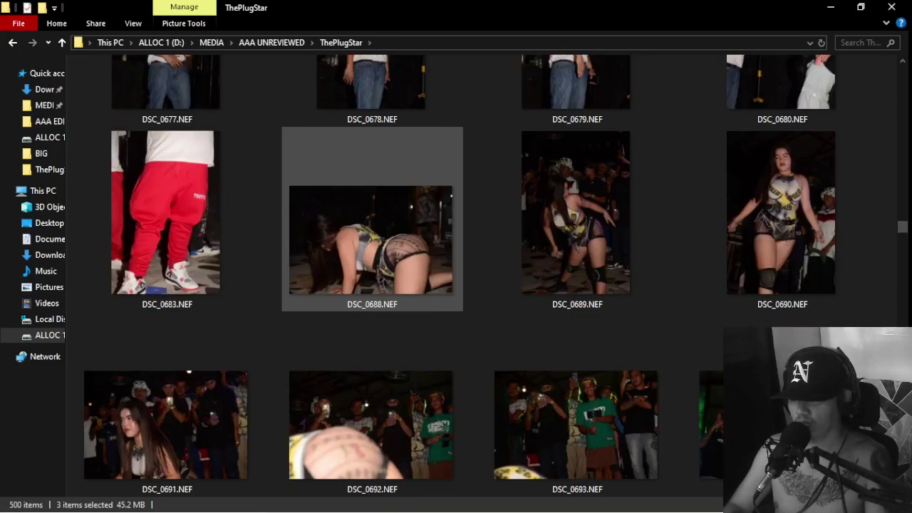
pyautogui.scroll(9, 435, 236)
pyautogui.scroll(-3, 435, 235)
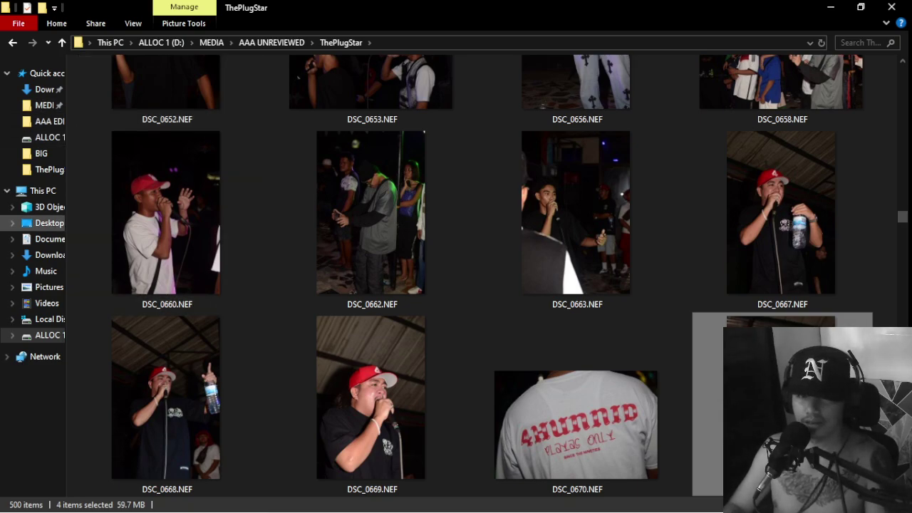
# Step: Launch Photoshop and open the four selected NEF photos from the ThePlugStar folder in it for raw editing
pyautogui.press('super')
pyautogui.click(21, 170)
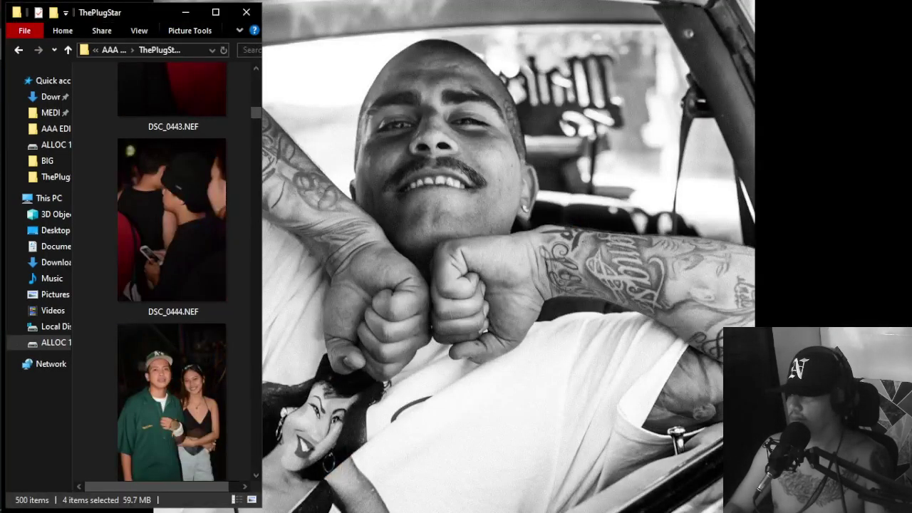
pyautogui.scroll(-10, 171, 214)
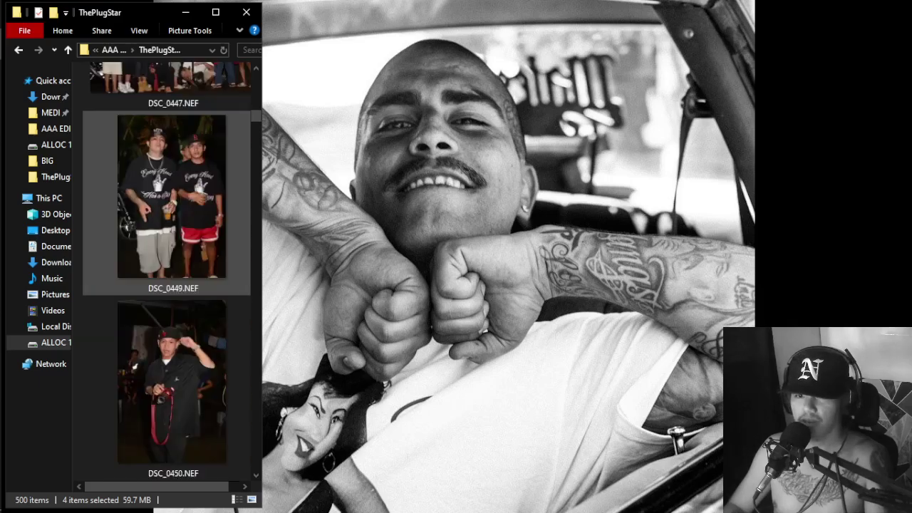
pyautogui.scroll(-12, 171, 229)
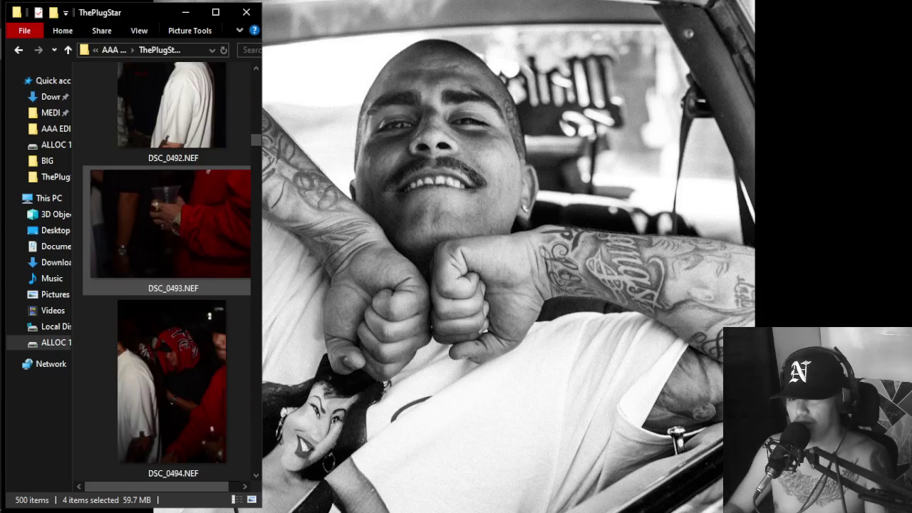
pyautogui.scroll(-4, 171, 271)
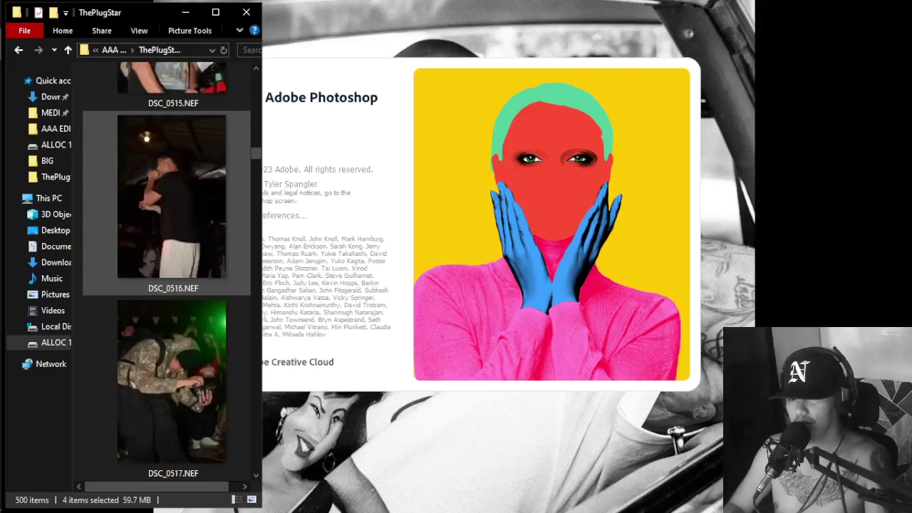
pyautogui.scroll(-5, 210, 187)
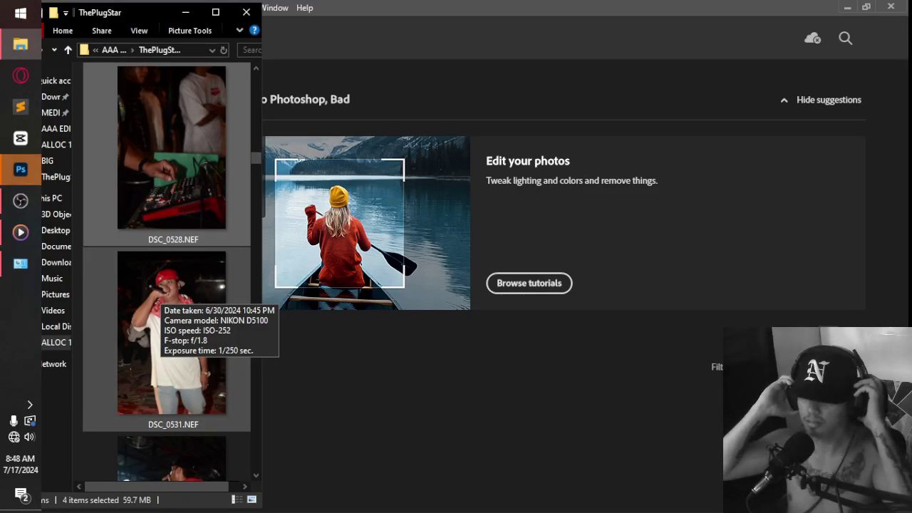
pyautogui.moveTo(161, 292); pyautogui.dragTo(315, 194)
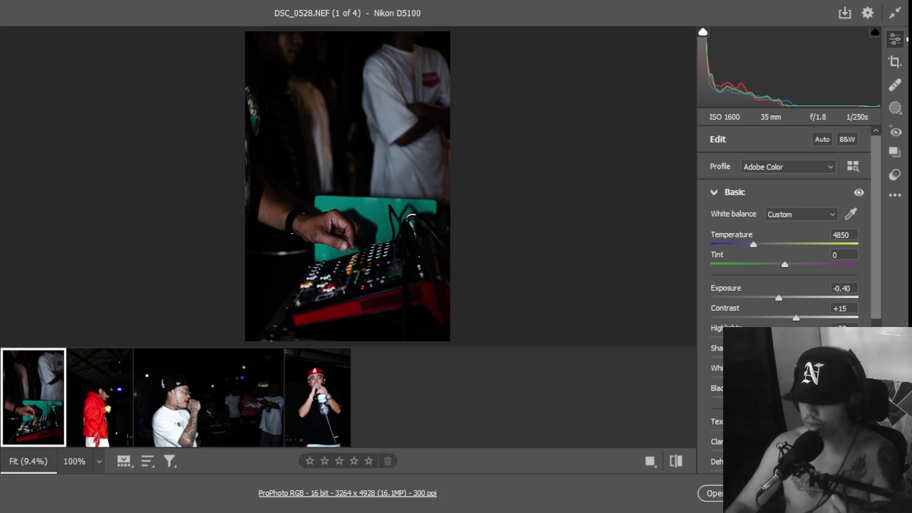
# Step: Raise the exposure of DSC_0528.NEF to +1.85 and set its highlights to 0
pyautogui.moveTo(779, 298); pyautogui.dragTo(813, 298)
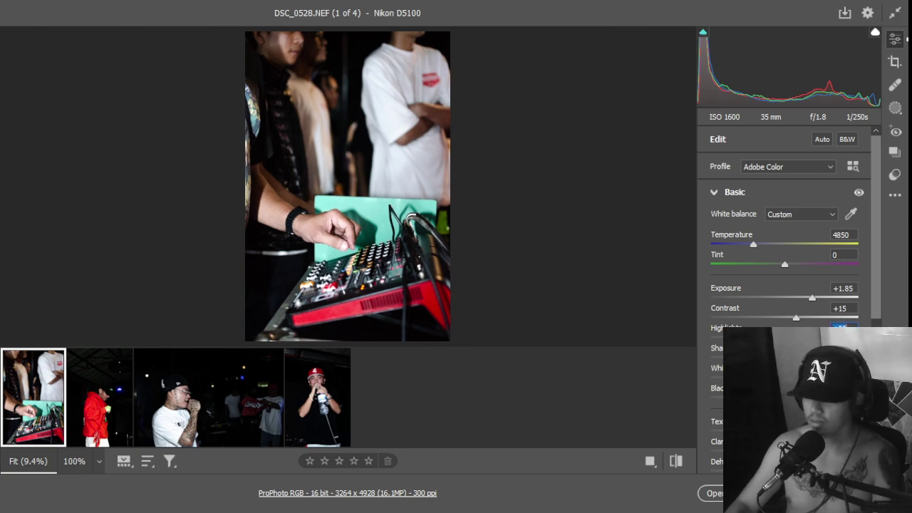
pyautogui.moveTo(805, 338); pyautogui.dragTo(789, 338)
pyautogui.write('0')
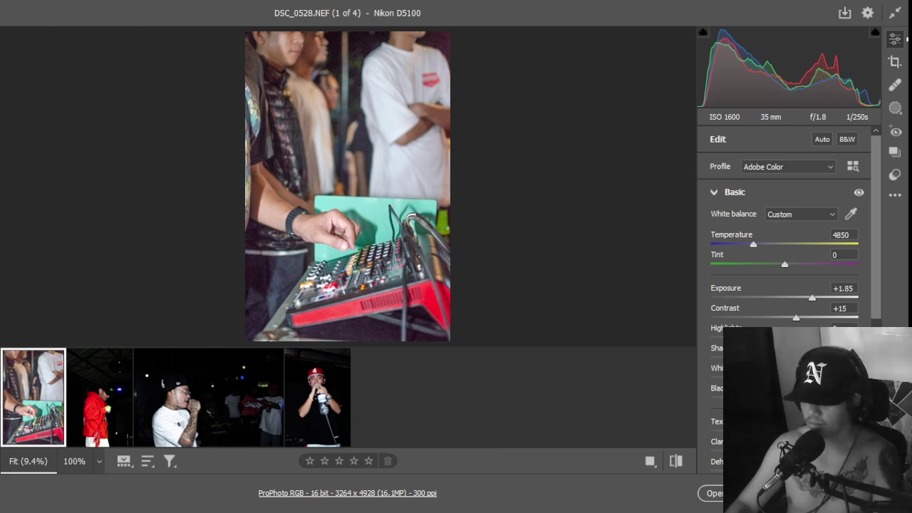
# Step: Check the mixing-console photo up close and lower its exposure to +1.00
pyautogui.scroll(2, 347, 182)
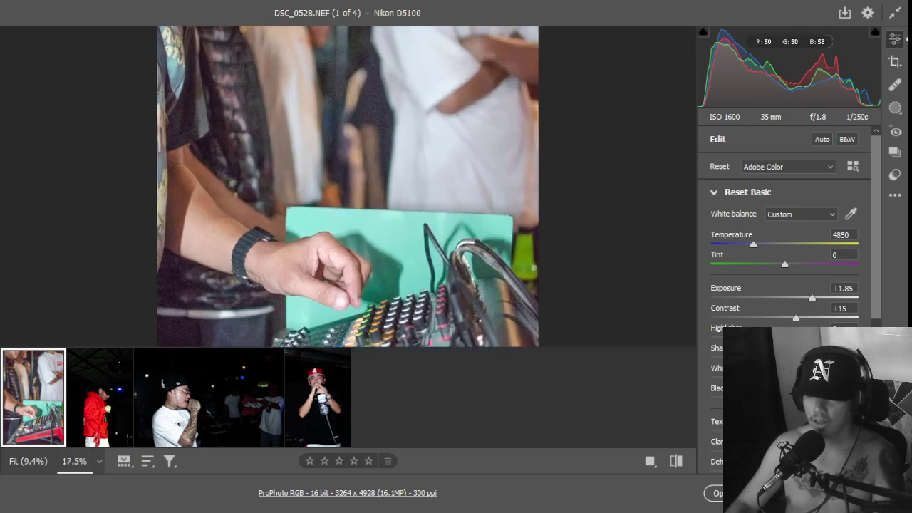
pyautogui.scroll(-3, 348, 182)
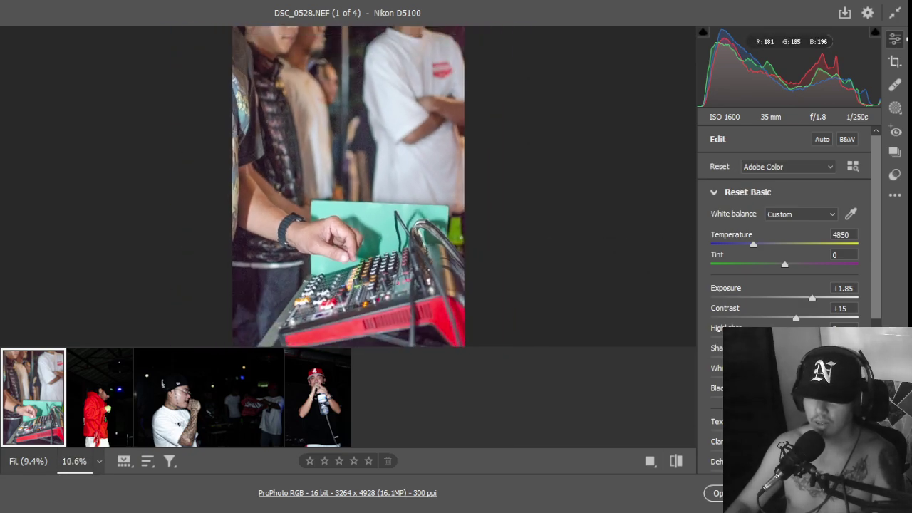
pyautogui.scroll(1, 347, 182)
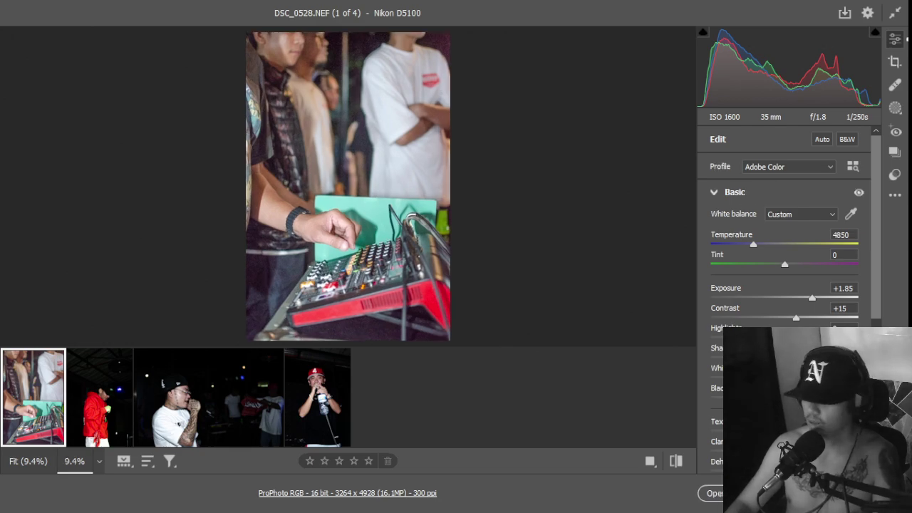
pyautogui.moveTo(725, 308)
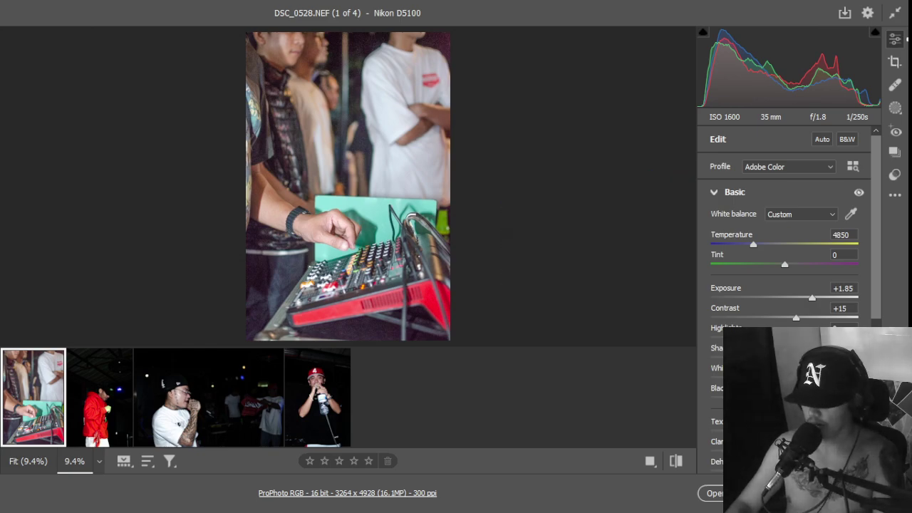
pyautogui.moveTo(812, 298); pyautogui.dragTo(806, 298)
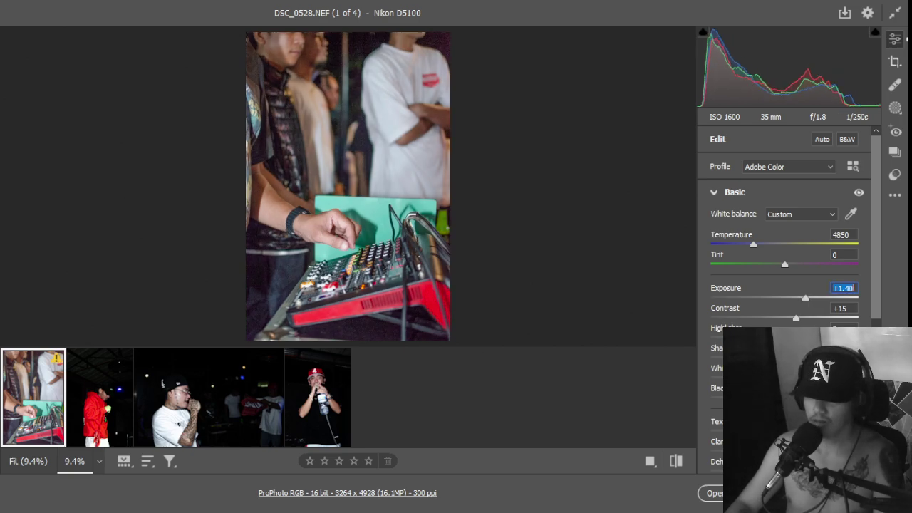
pyautogui.write('1')
pyautogui.press('Return')
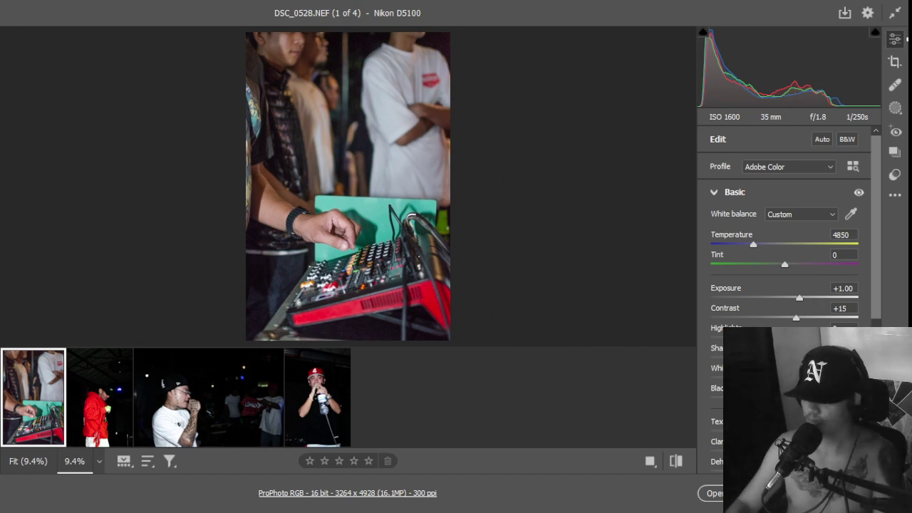
# Step: Switch to DSC_0547.NEF, the performer in the red hoodie, and set its exposure to +1.00
pyautogui.click(99, 399)
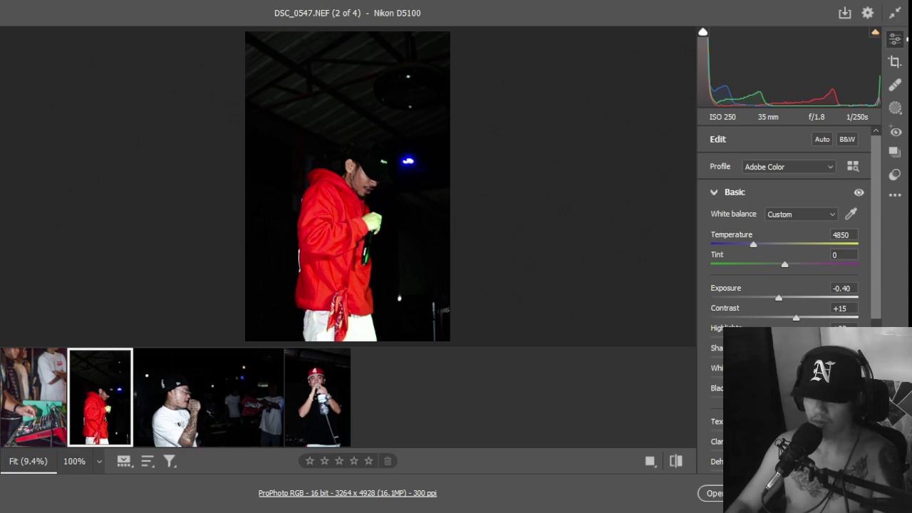
pyautogui.moveTo(779, 298); pyautogui.dragTo(799, 298)
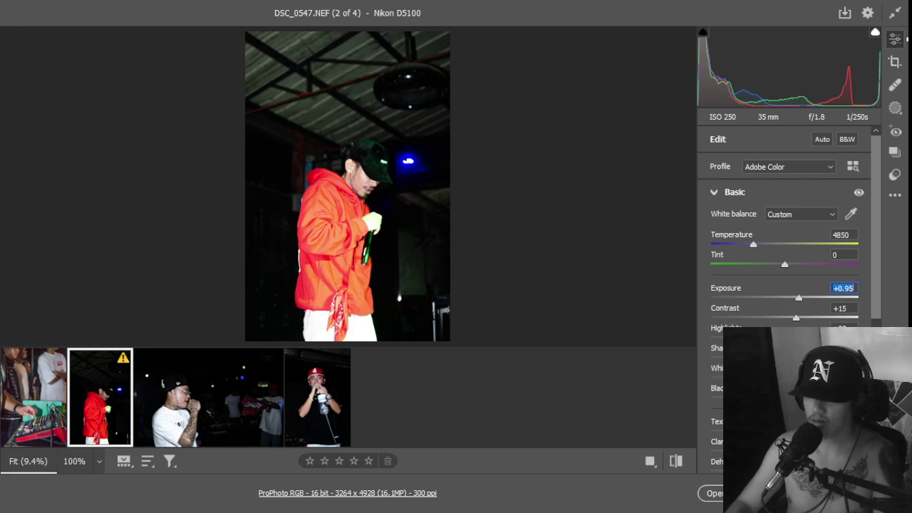
pyautogui.write('1')
pyautogui.press('Return')
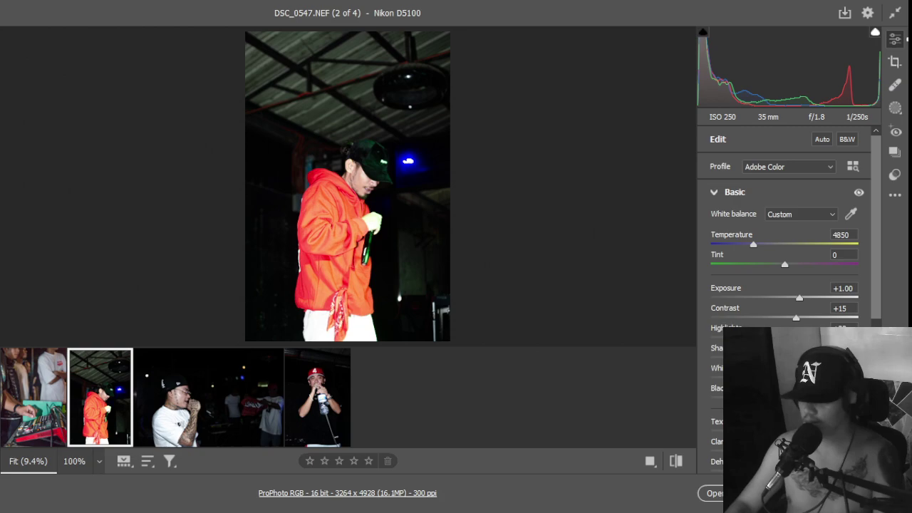
# Step: Set the red-hoodie photo's highlights to 0, shadows to 50 and blacks to 0
pyautogui.write('0')
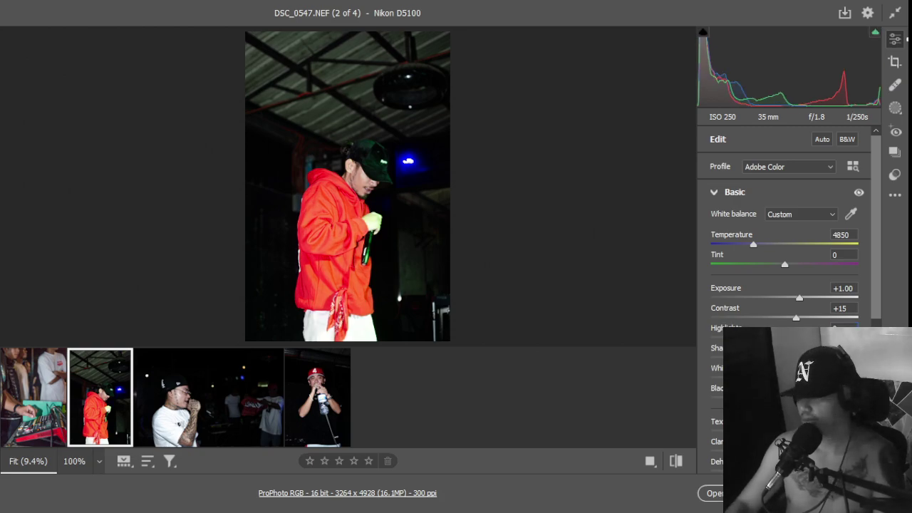
pyautogui.write('50')
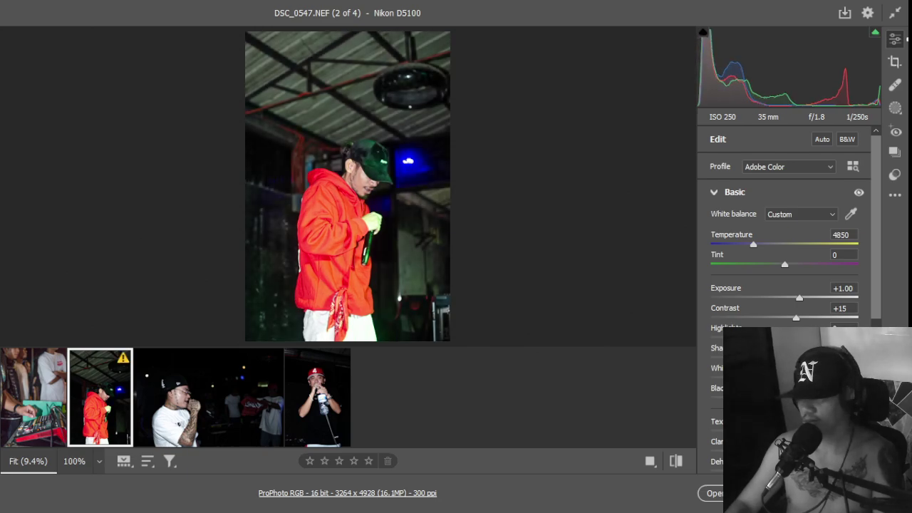
pyautogui.write('0')
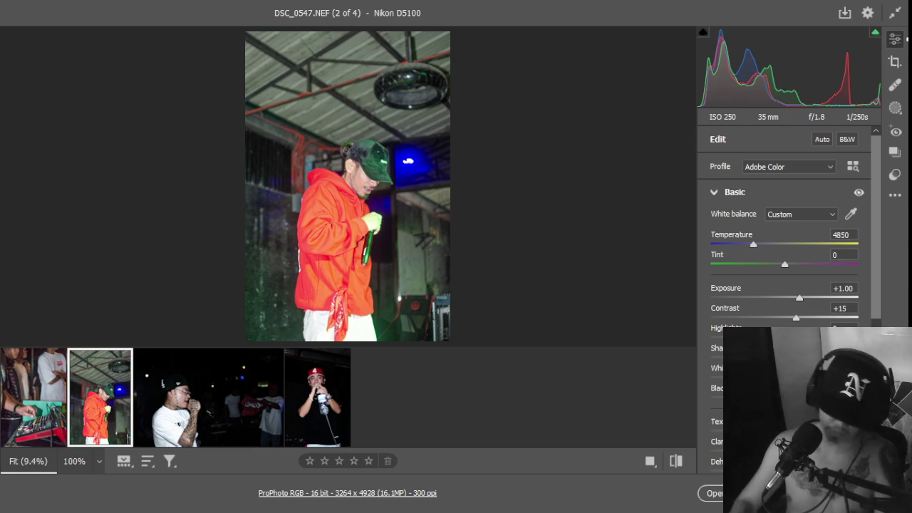
# Step: Switch to DSC_0556.NEF and set its exposure to +1.00 and its highlights to 0
pyautogui.click(214, 397)
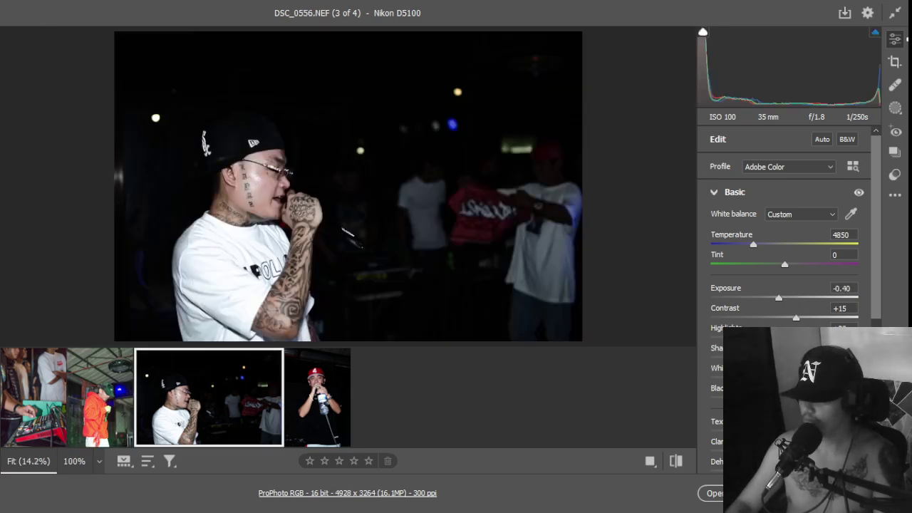
pyautogui.moveTo(851, 288); pyautogui.dragTo(832, 289)
pyautogui.write('1')
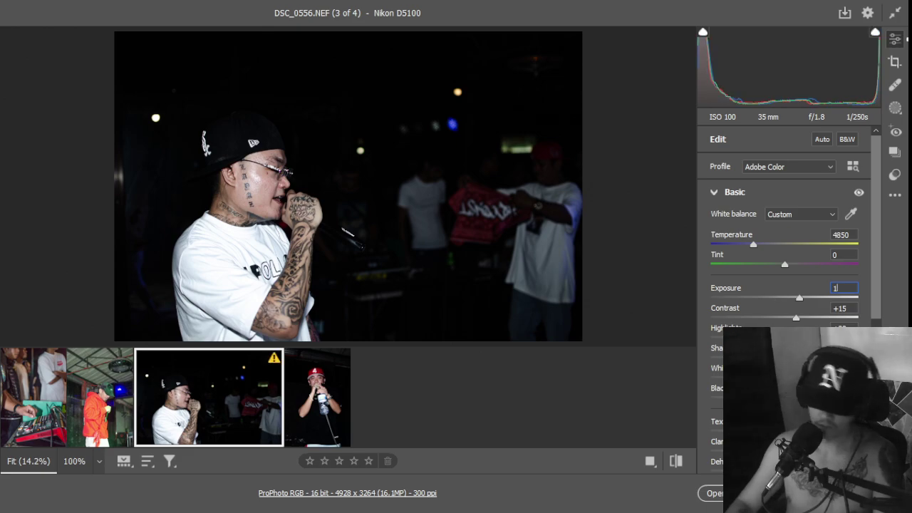
pyautogui.press('Return')
pyautogui.moveTo(851, 328); pyautogui.dragTo(831, 329)
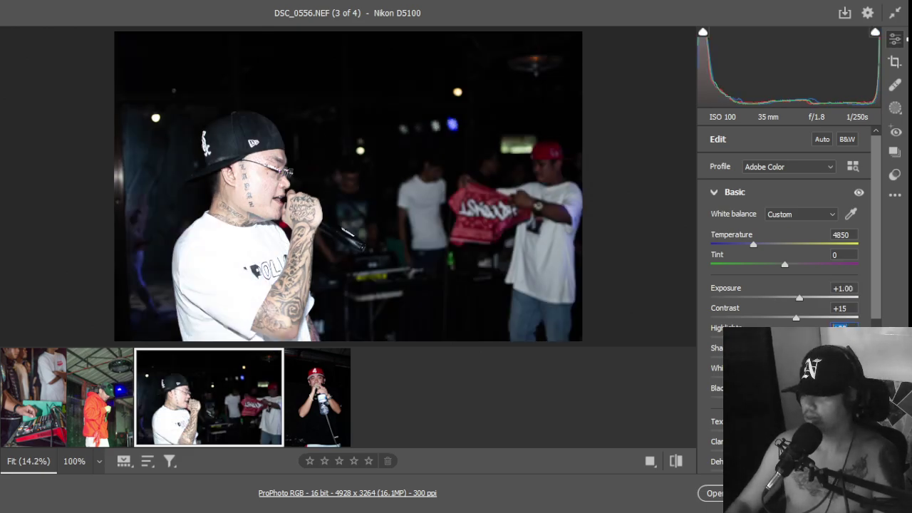
pyautogui.write('0')
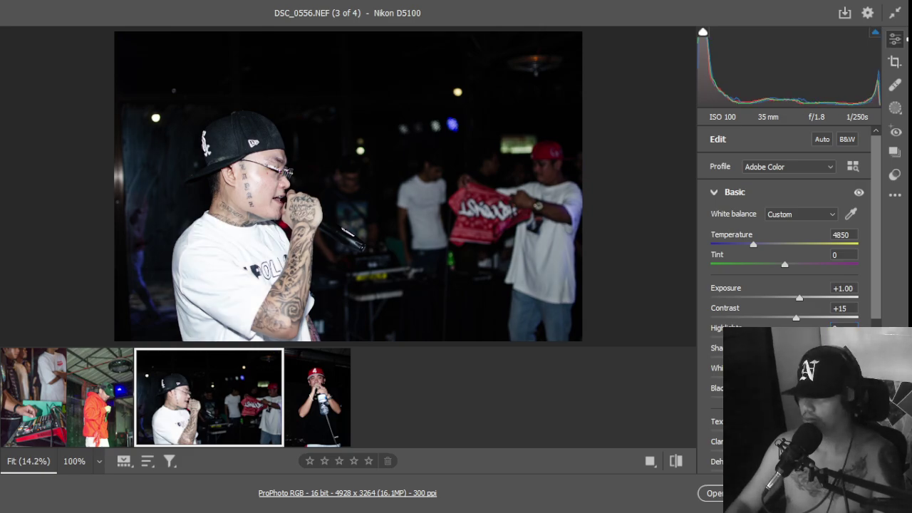
# Step: Set the shadows of DSC_0556.NEF to 100 and raise its blacks to brighten the dark background
pyautogui.write('100')
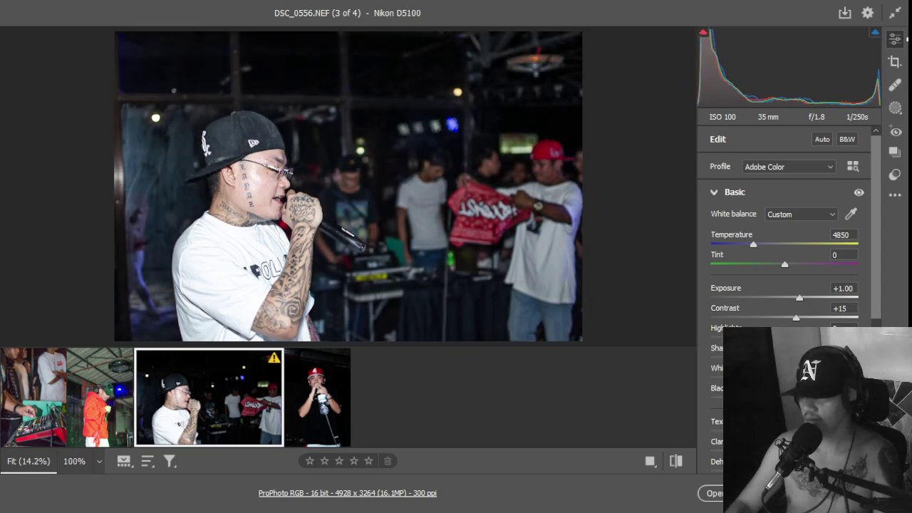
pyautogui.moveTo(785, 399); pyautogui.dragTo(819, 398)
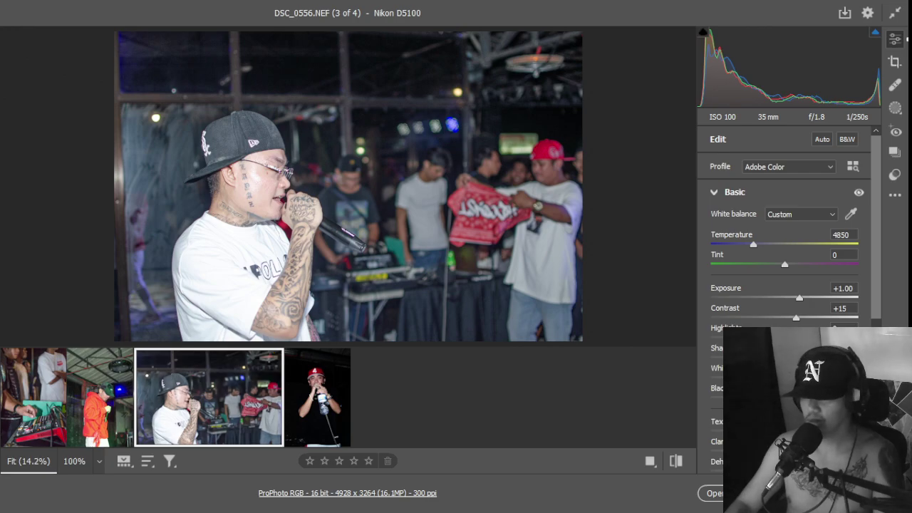
pyautogui.moveTo(785, 431); pyautogui.dragTo(795, 431)
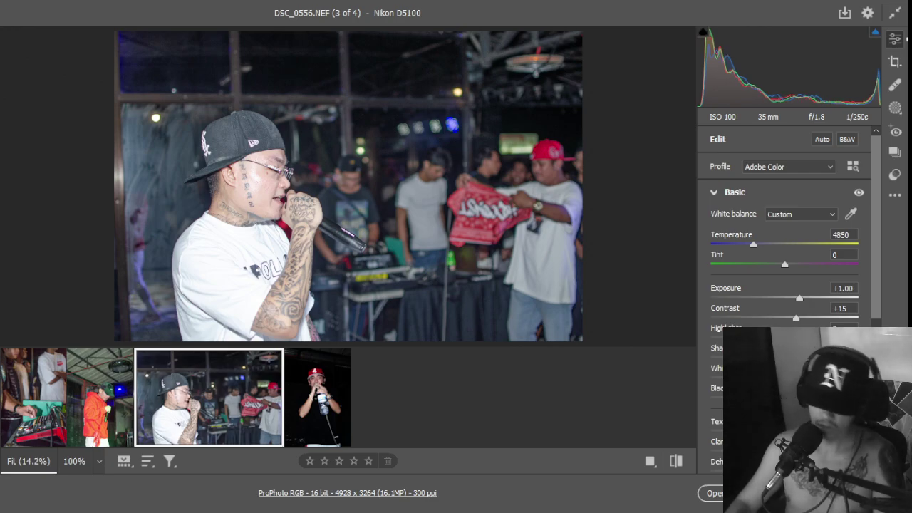
# Step: Switch to DSC_0671.NEF, the performer in the red cap, and set its exposure to +1.00 and highlights to 0
pyautogui.click(319, 399)
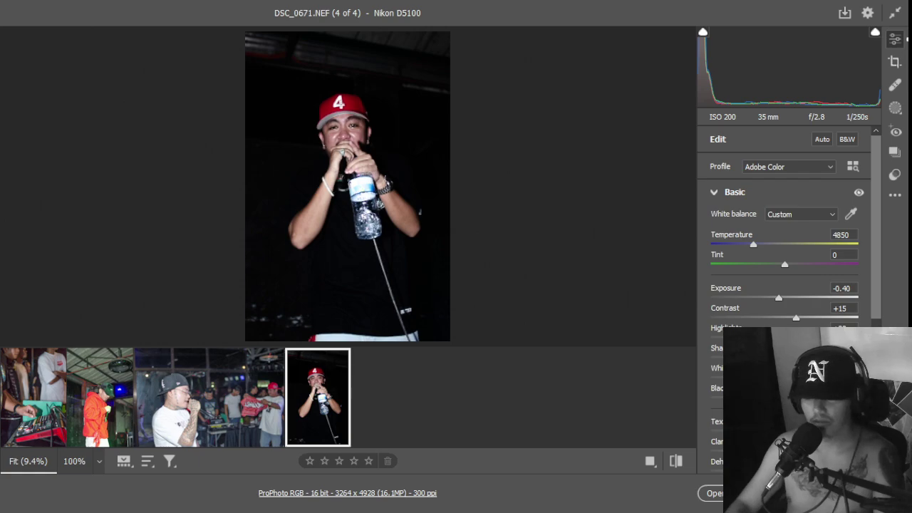
pyautogui.moveTo(853, 288); pyautogui.dragTo(834, 288)
pyautogui.write('1')
pyautogui.press('Return')
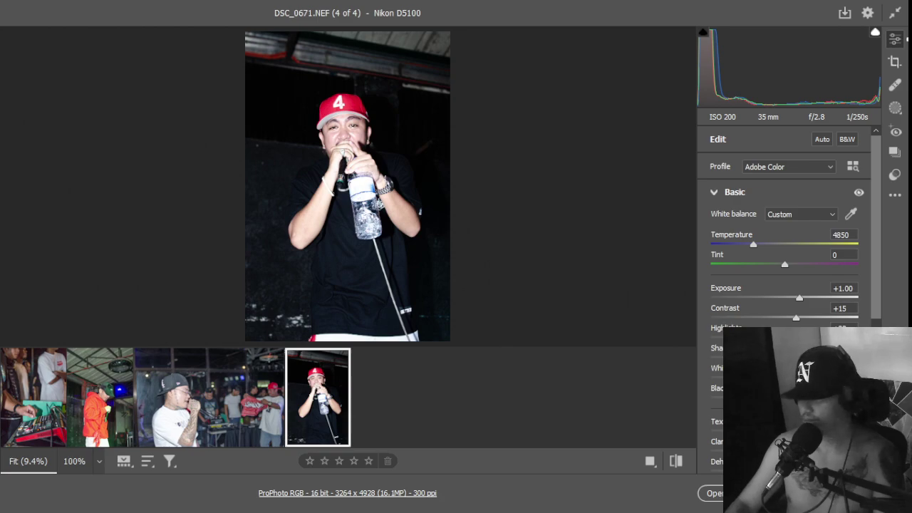
pyautogui.write('0')
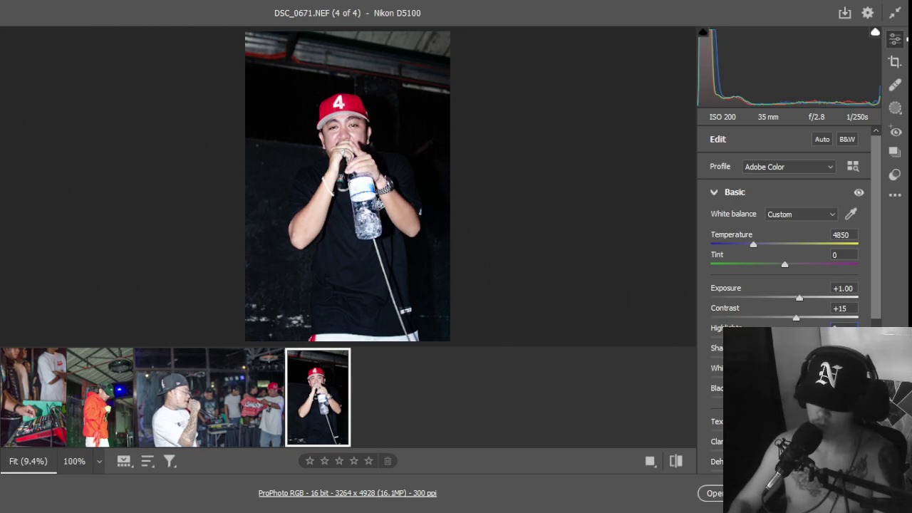
# Step: Lift the shadows and blacks of the red-cap photo so the wall and ceiling lighten
pyautogui.press('Tab')
pyautogui.write('0')
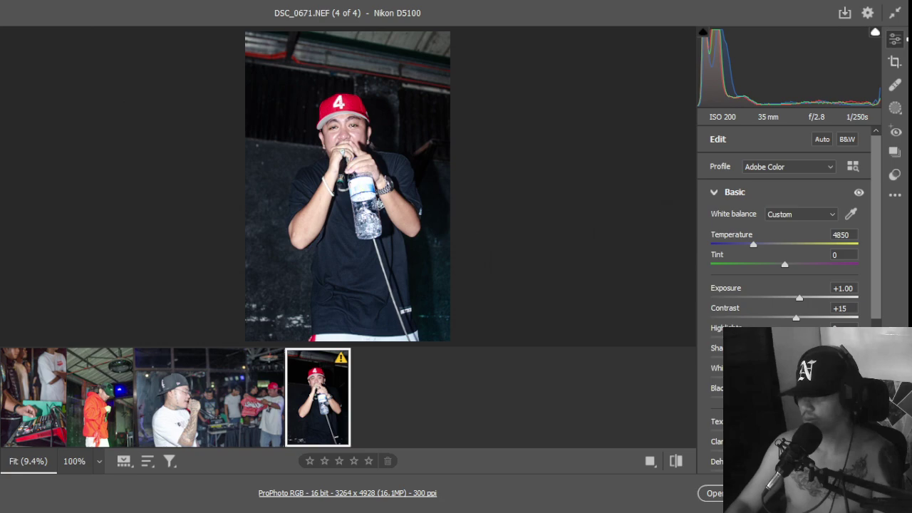
pyautogui.write('0')
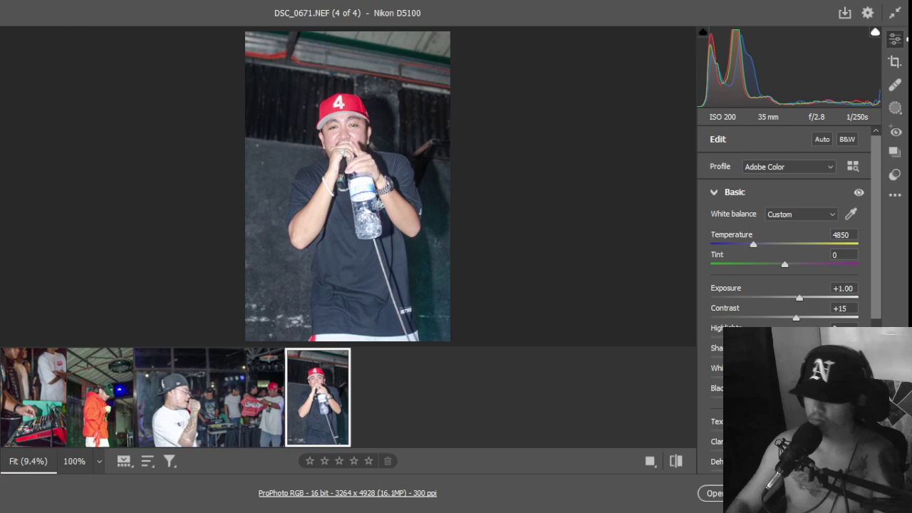
# Step: Select all four corrected NEF photos and open them from Camera Raw as Photoshop documents
pyautogui.hotkey('ctrl', 'a')
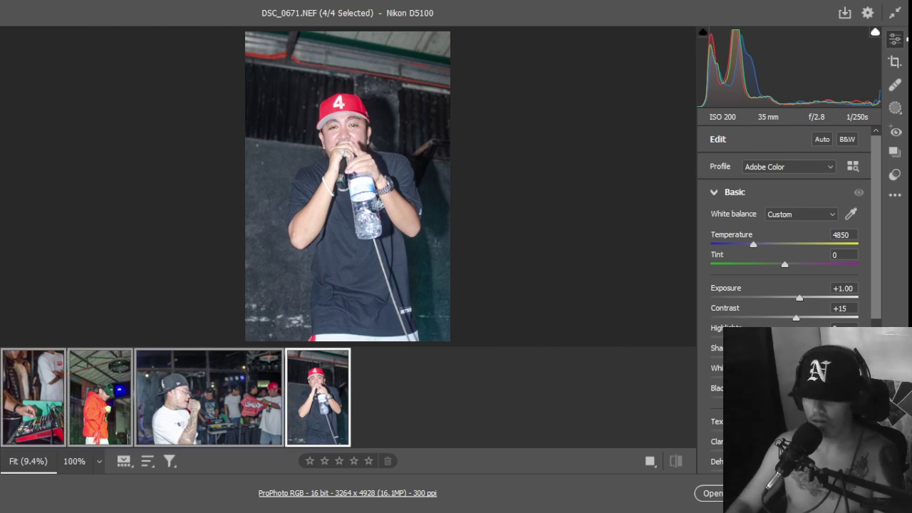
pyautogui.click(713, 493)
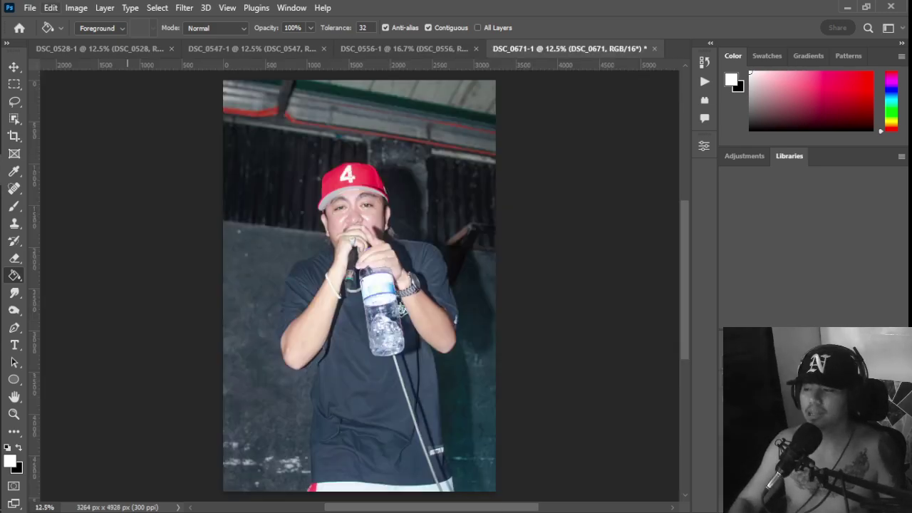
# Step: Run Calculations on DSC_0671-1 with the merged Green channel and the DSC_0671 layer's Blue channel, blending Multiply at 100%, into a new channel
pyautogui.click(76, 7)
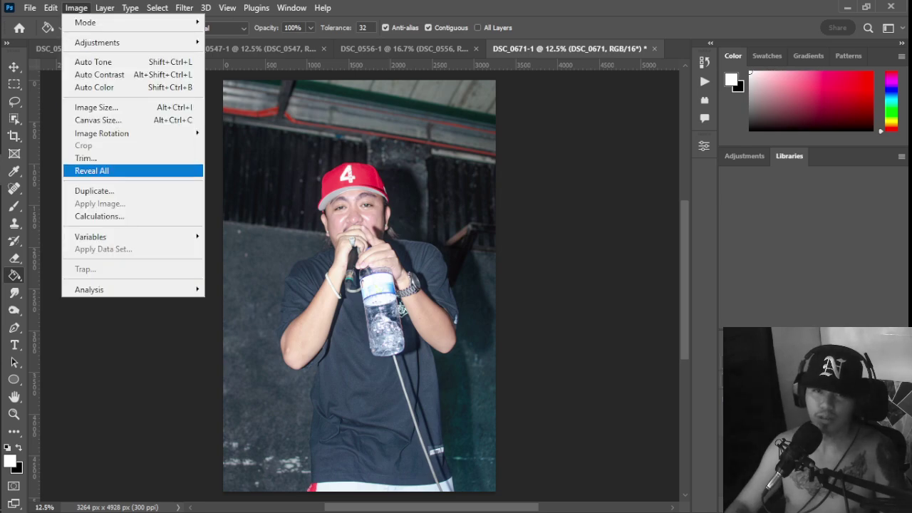
pyautogui.click(99, 216)
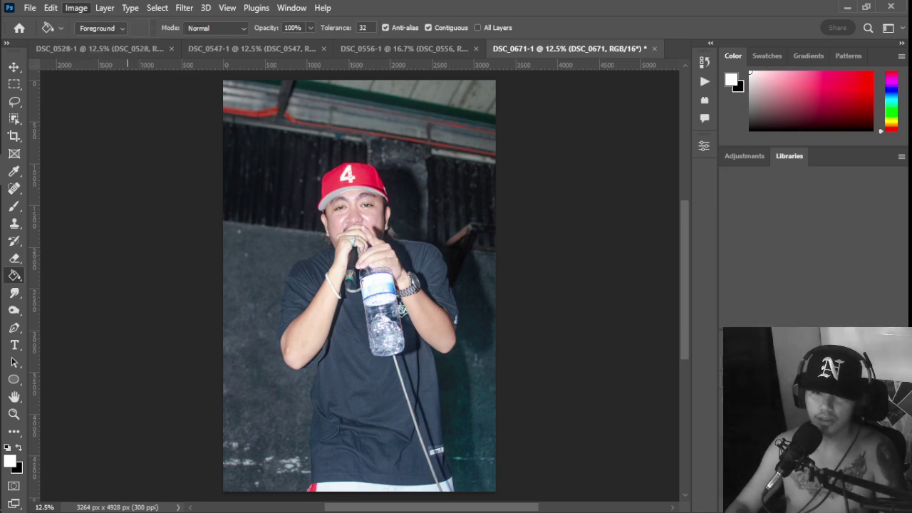
pyautogui.click(631, 179)
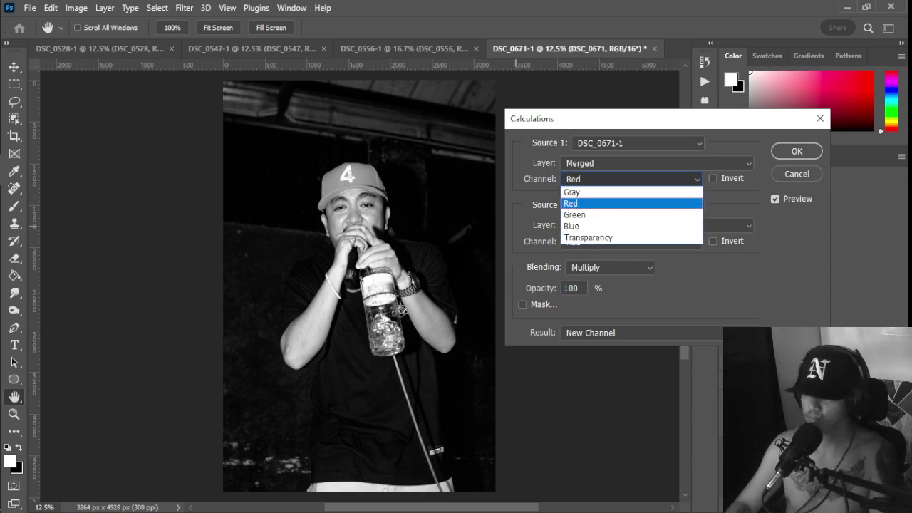
pyautogui.click(590, 214)
pyautogui.click(631, 242)
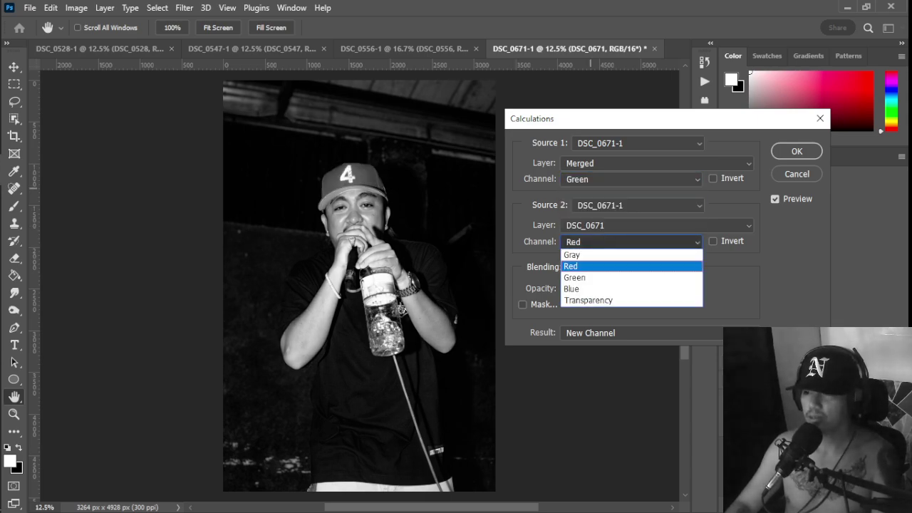
pyautogui.press('Down')
pyautogui.press('Return')
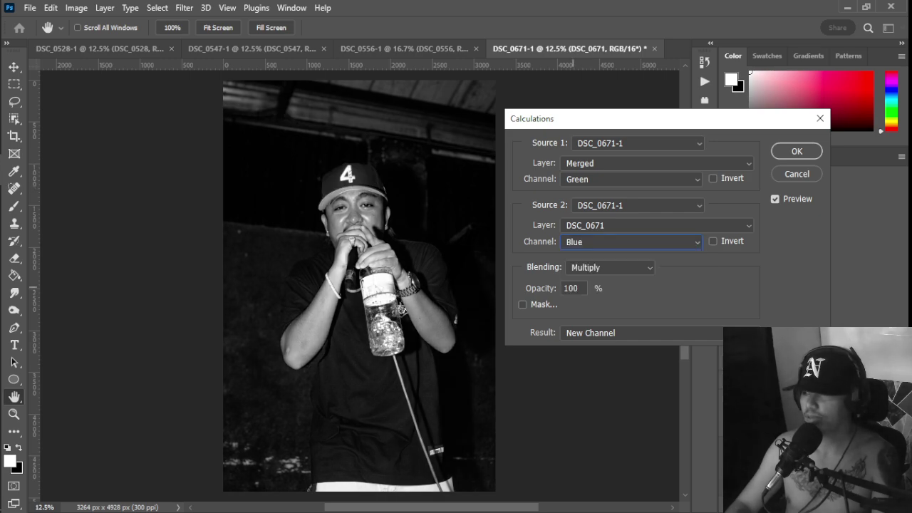
pyautogui.click(797, 150)
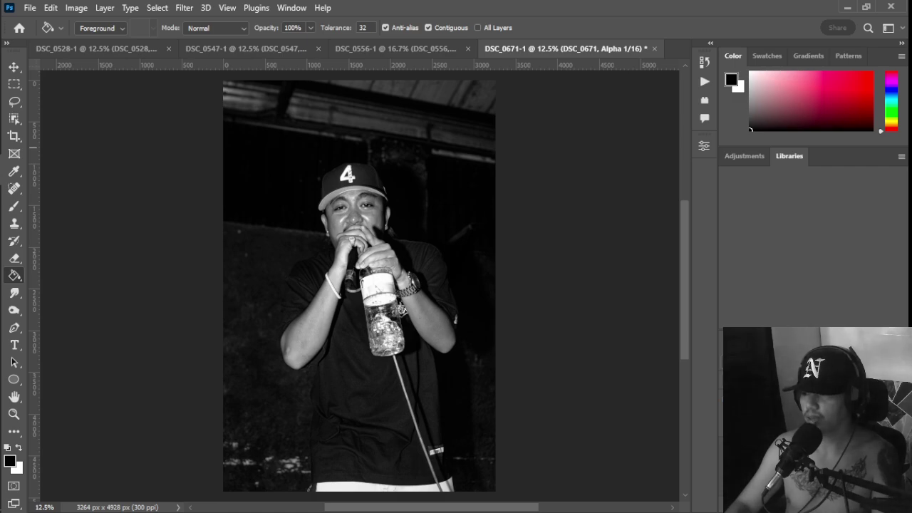
# Step: Copy the entire calculated channel and paste it into the RGB image as a new black-and-white layer
pyautogui.hotkey('ctrl', 'a')
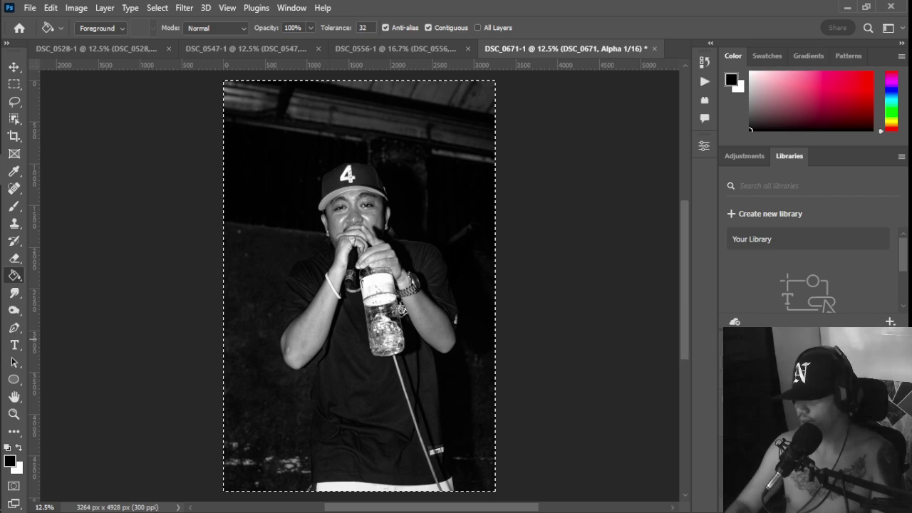
pyautogui.hotkey('ctrl', '2')
pyautogui.hotkey('ctrl', 'v')
pyautogui.press('x')
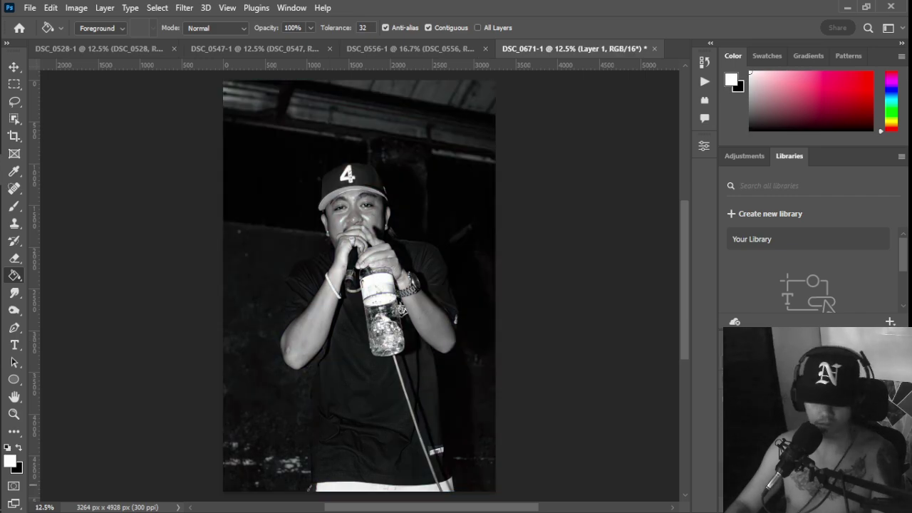
# Step: Add a Curves adjustment layer and pull its white point in to input 194, output 255
pyautogui.click(814, 505)
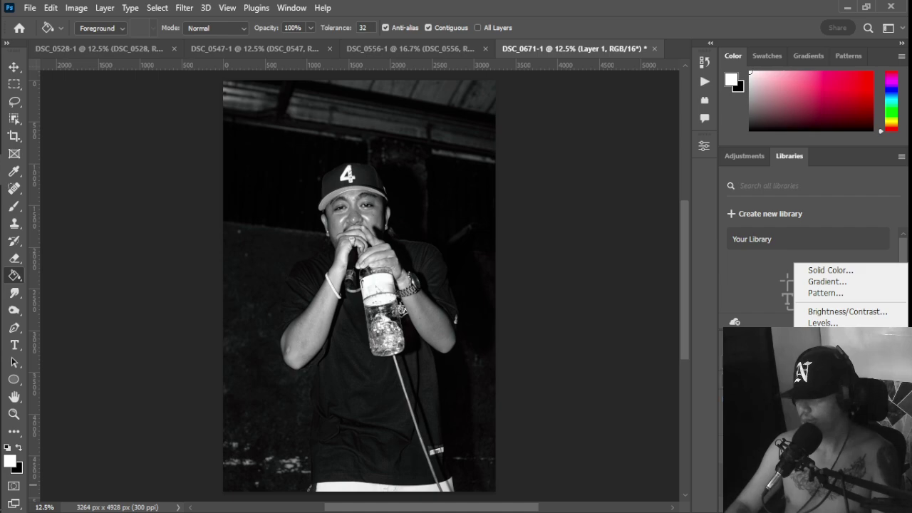
pyautogui.click(824, 334)
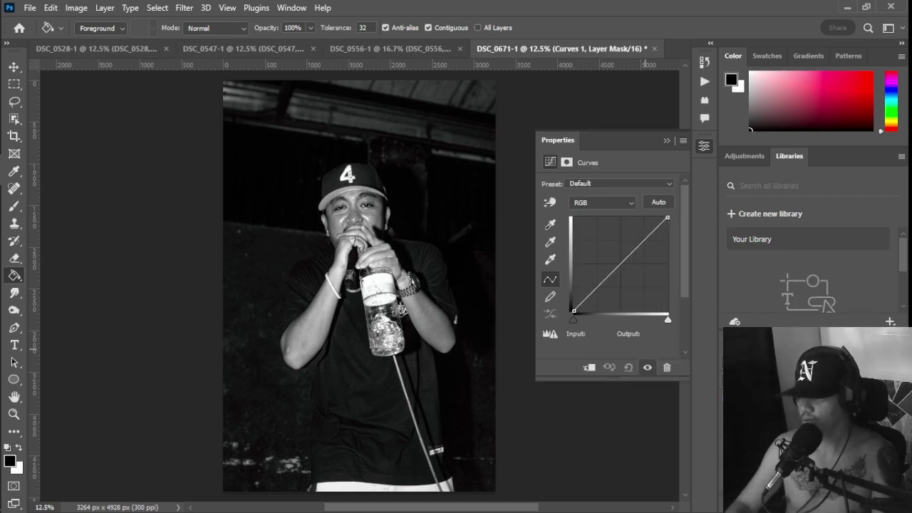
pyautogui.moveTo(668, 320); pyautogui.dragTo(644, 320)
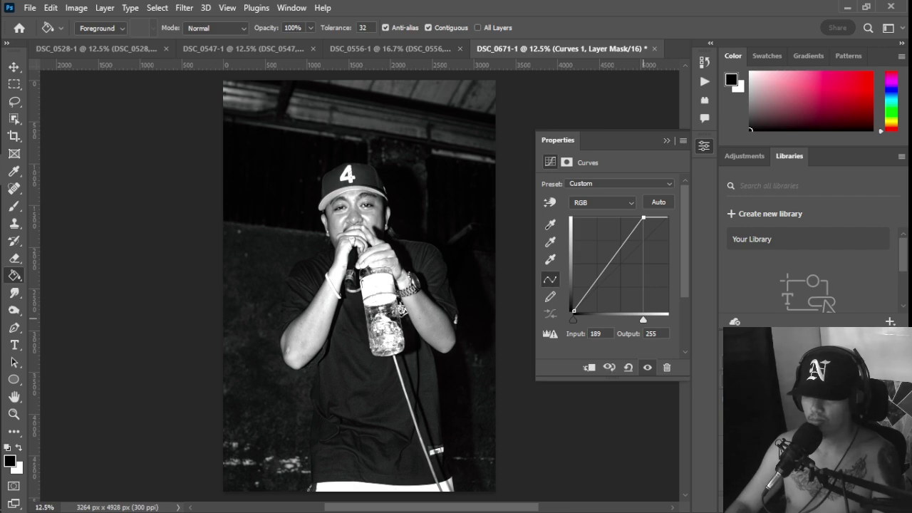
pyautogui.moveTo(643, 320)
pyautogui.mouseDown()
pyautogui.moveTo(627, 320)
pyautogui.moveTo(645, 320)
pyautogui.mouseUp()
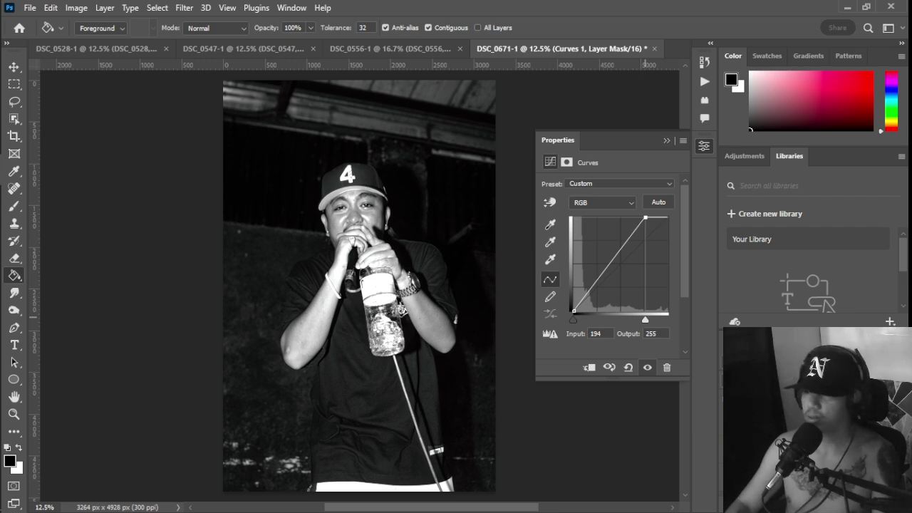
pyautogui.click(667, 140)
# Step: Select the pasted black-and-white layer and apply the Camera Raw filter to it
pyautogui.click(806, 447)
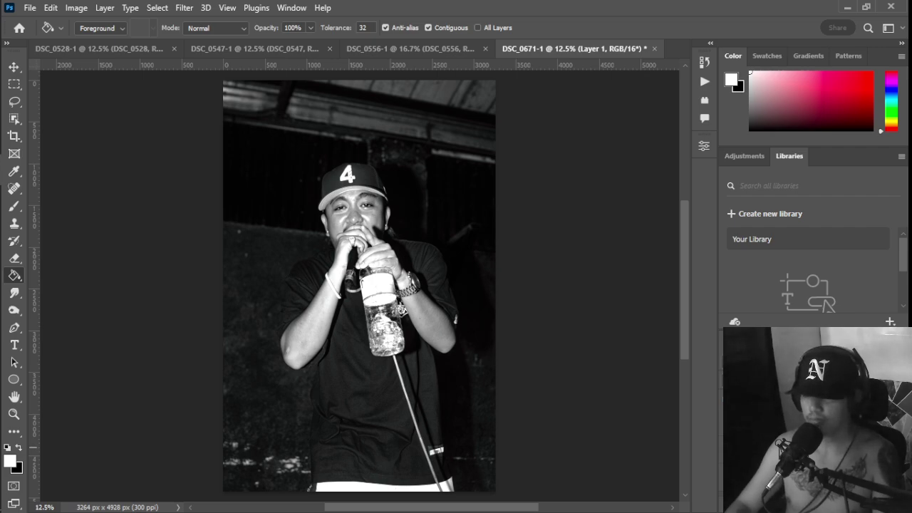
pyautogui.hotkey('ctrl', 'shift', 'a')
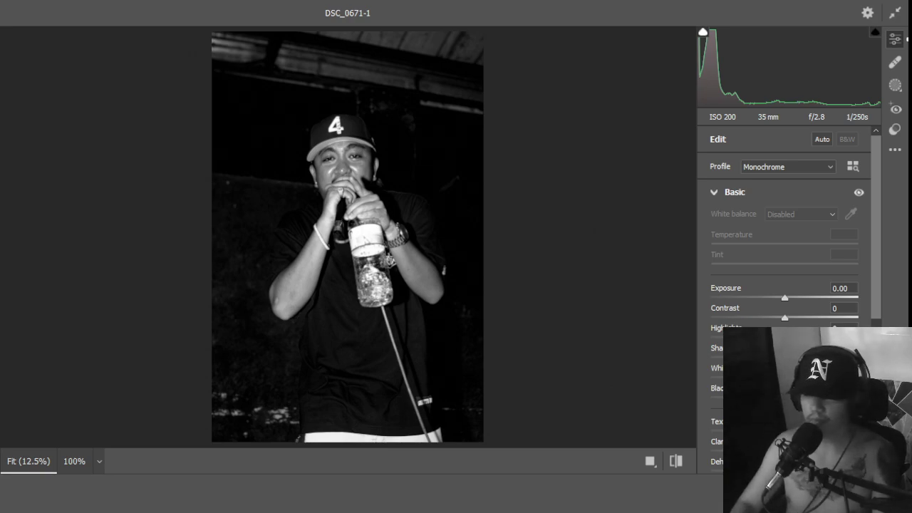
pyautogui.press('Return')
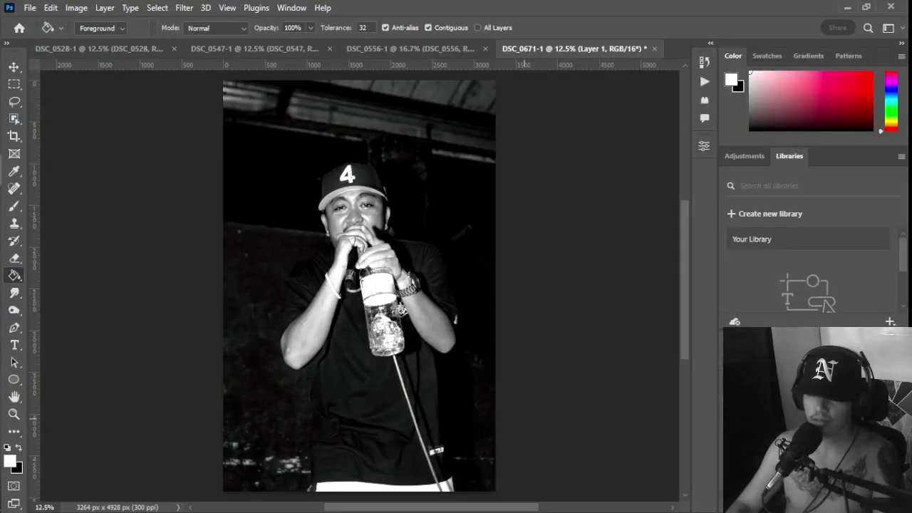
# Step: Check the performer up close and apply the Camera Raw filter to the black-and-white layer again with highlights at -20
pyautogui.scroll(3, 378, 259)
pyautogui.scroll(1, 387, 260)
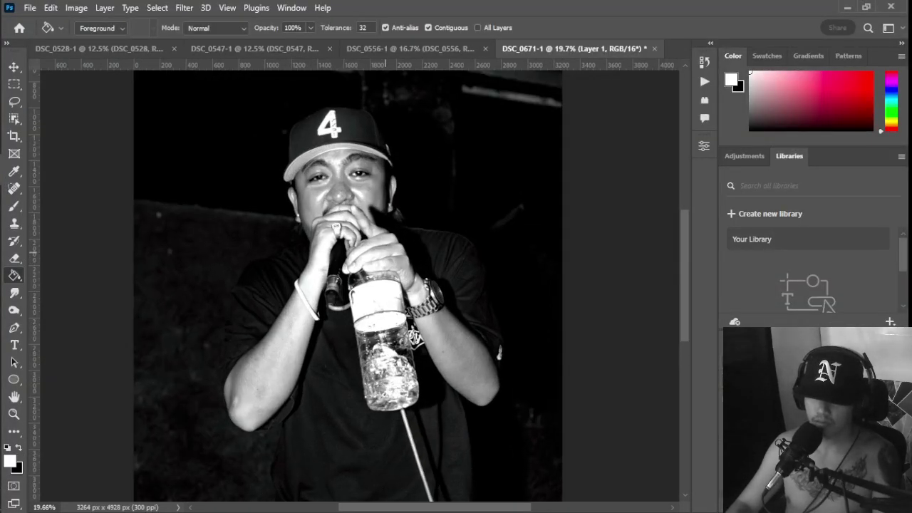
pyautogui.scroll(3, 388, 246)
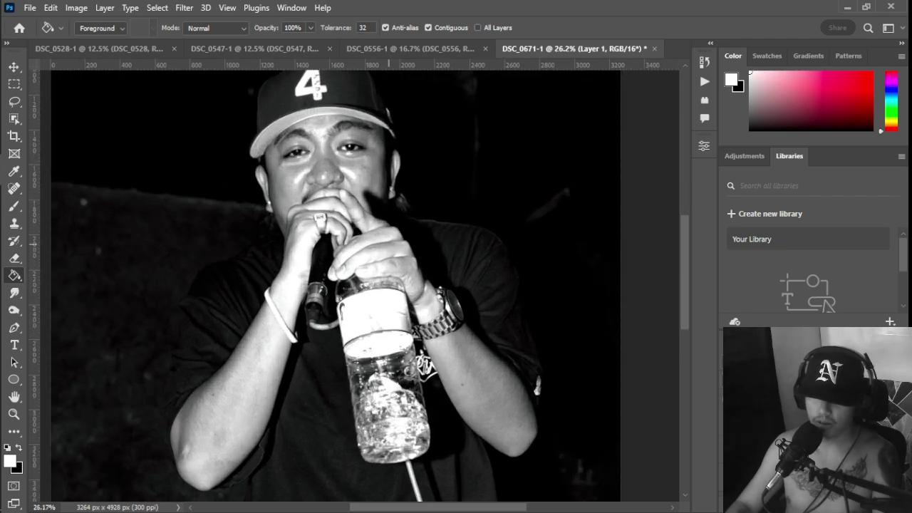
pyautogui.scroll(-3, 386, 242)
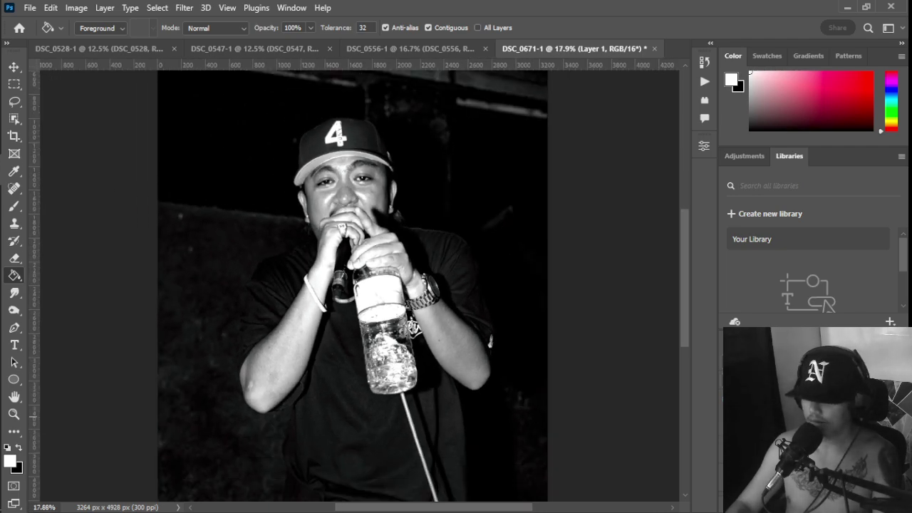
pyautogui.hotkey('ctrl', 'a')
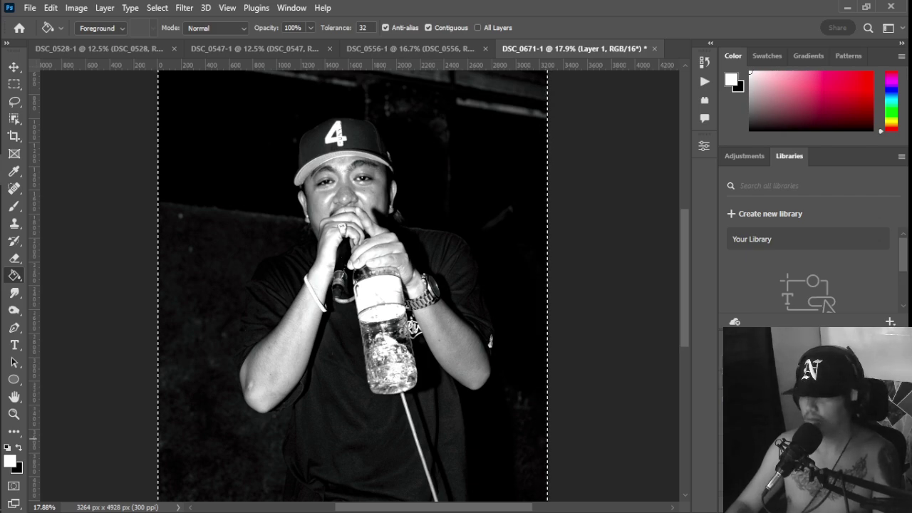
pyautogui.hotkey('ctrl', 'd')
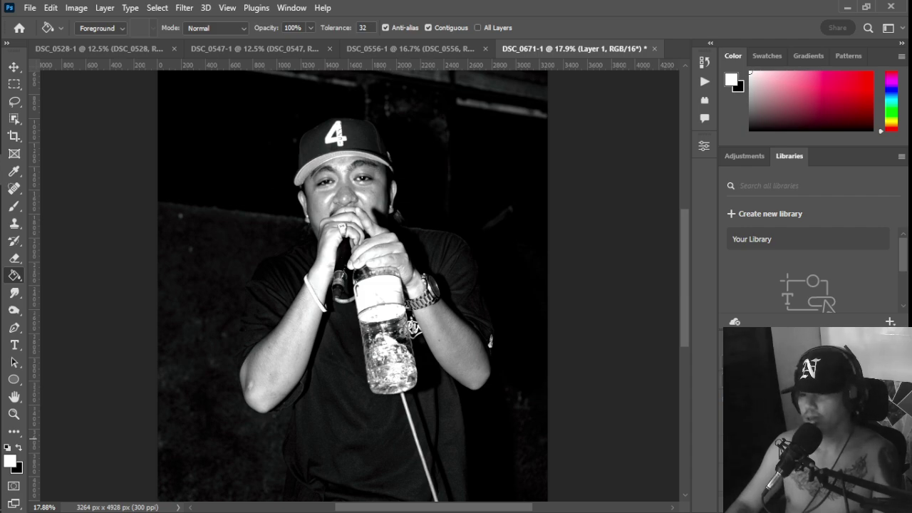
pyautogui.hotkey('ctrl', 'shift', 'a')
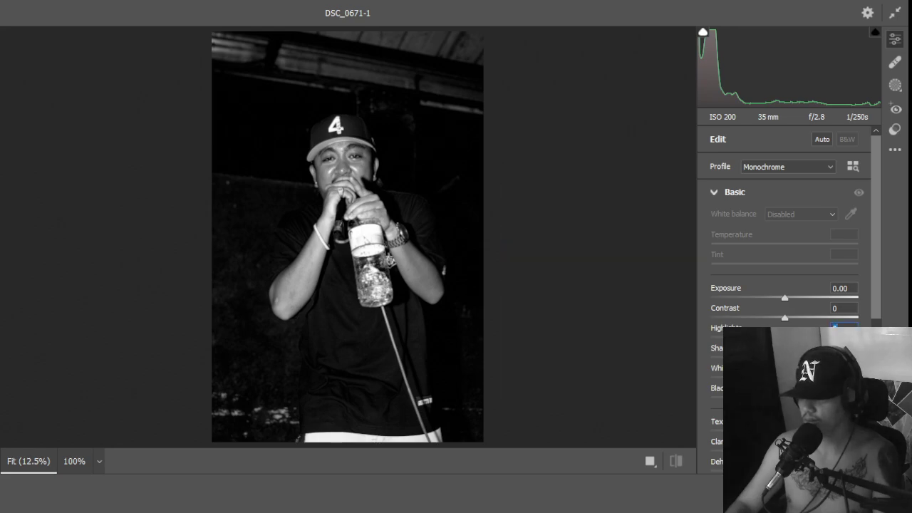
pyautogui.write('-')
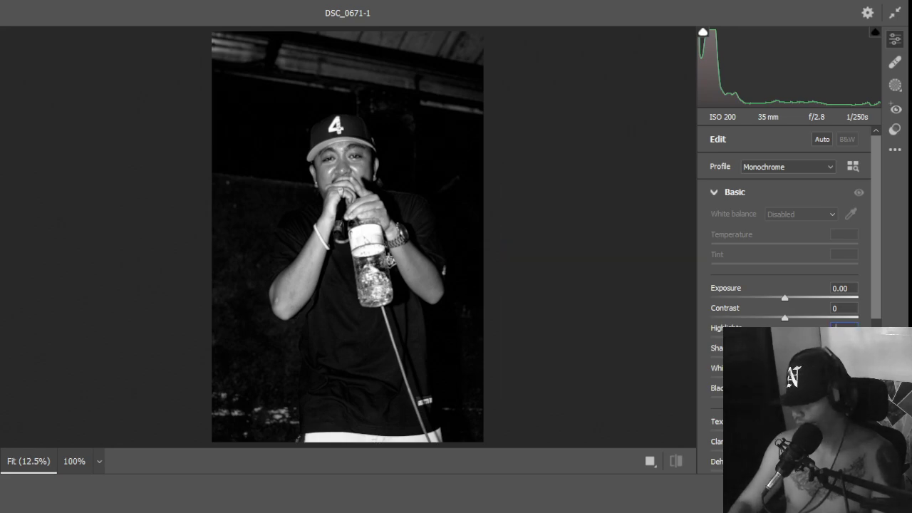
pyautogui.write('20')
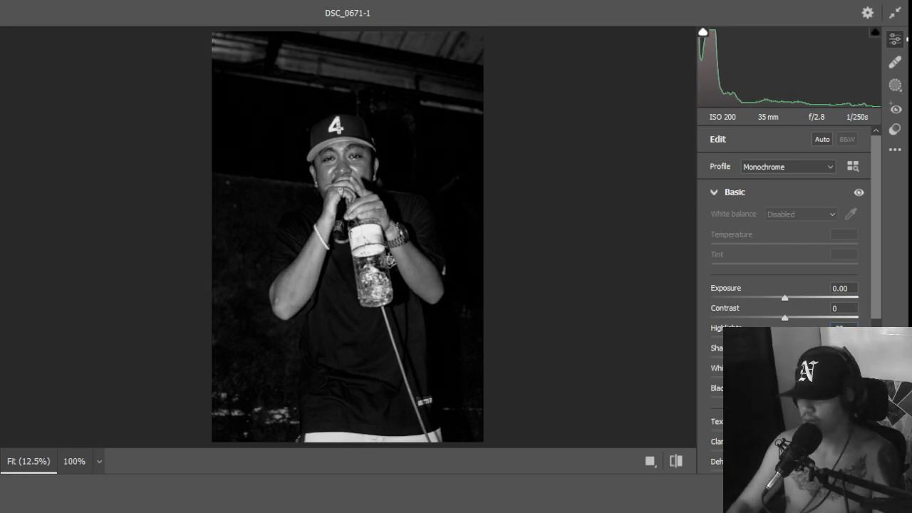
pyautogui.press('Return')
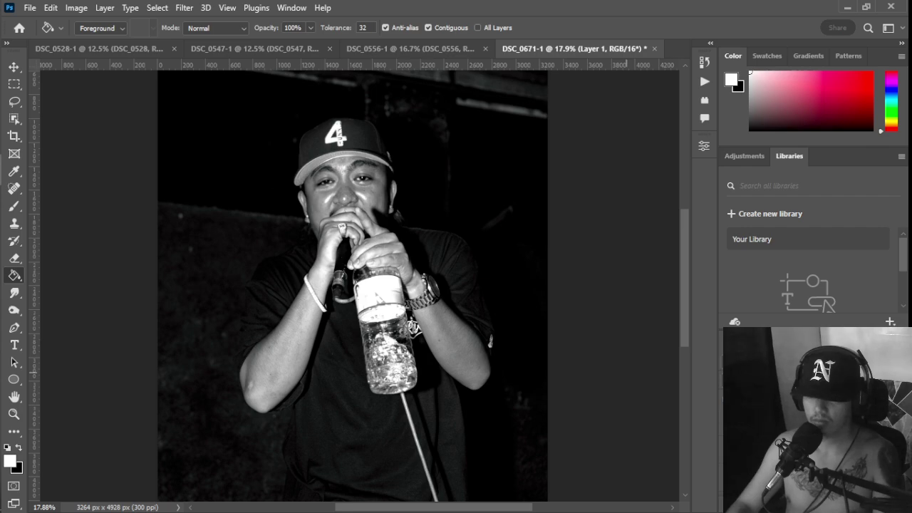
pyautogui.scroll(-5, 420, 204)
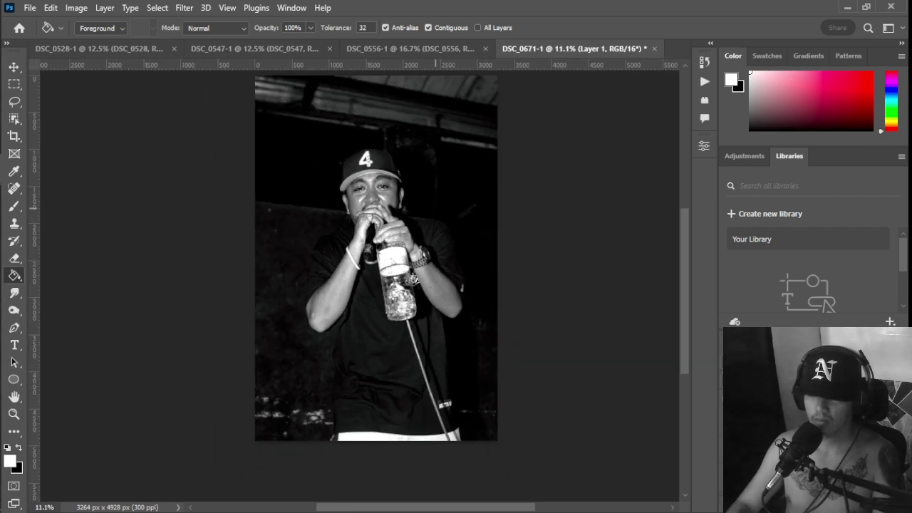
# Step: Apply the Skin Smoothing neural filter to the performer's face with blur 39 and smoothness -9
pyautogui.scroll(5, 437, 203)
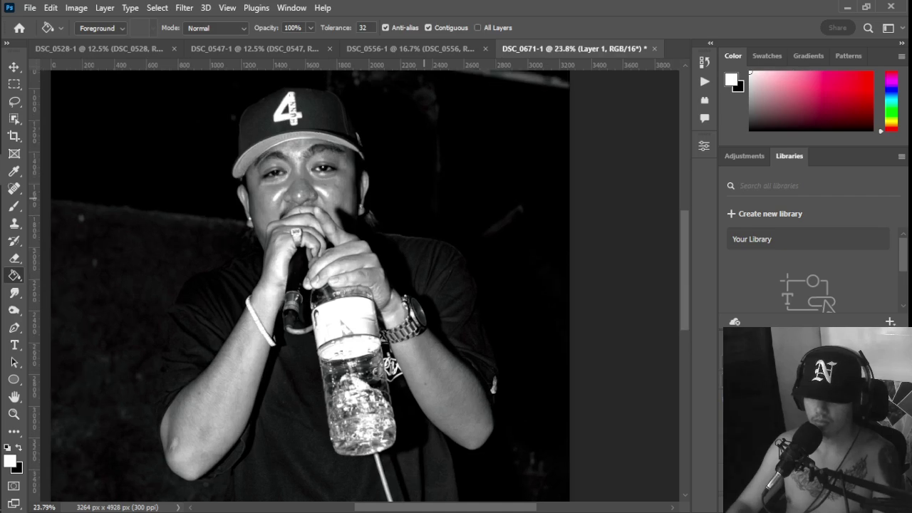
pyautogui.hscroll(-2, 425, 199)
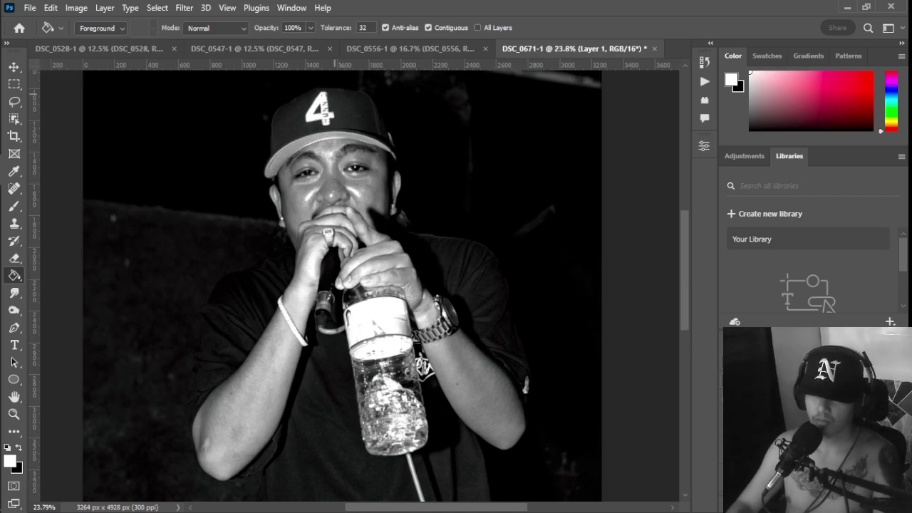
pyautogui.click(184, 8)
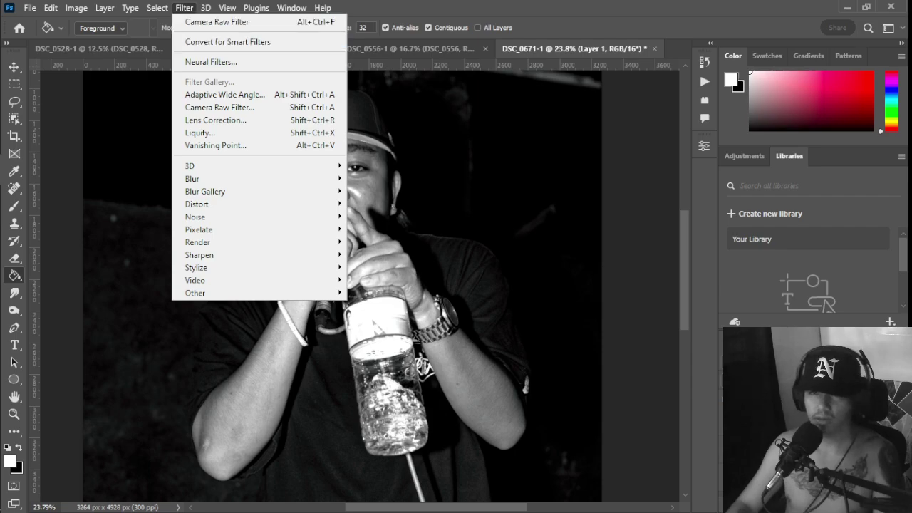
pyautogui.click(210, 61)
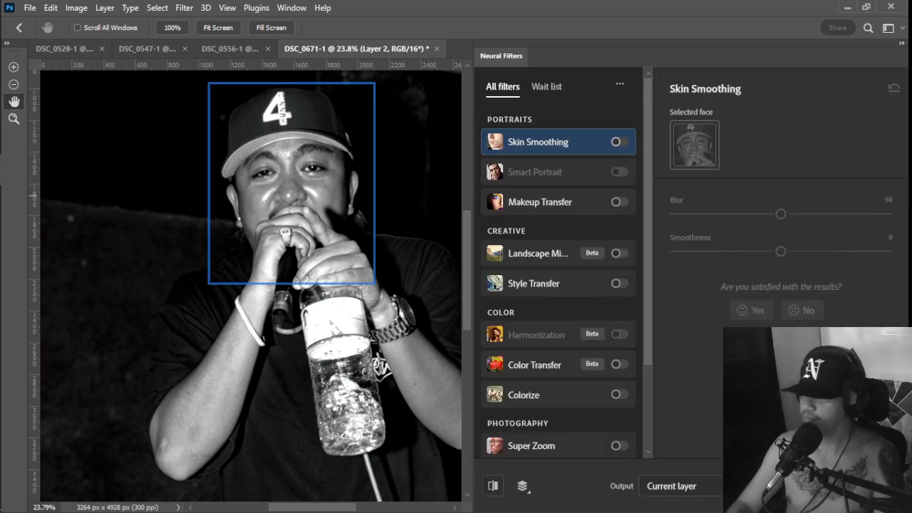
pyautogui.click(620, 141)
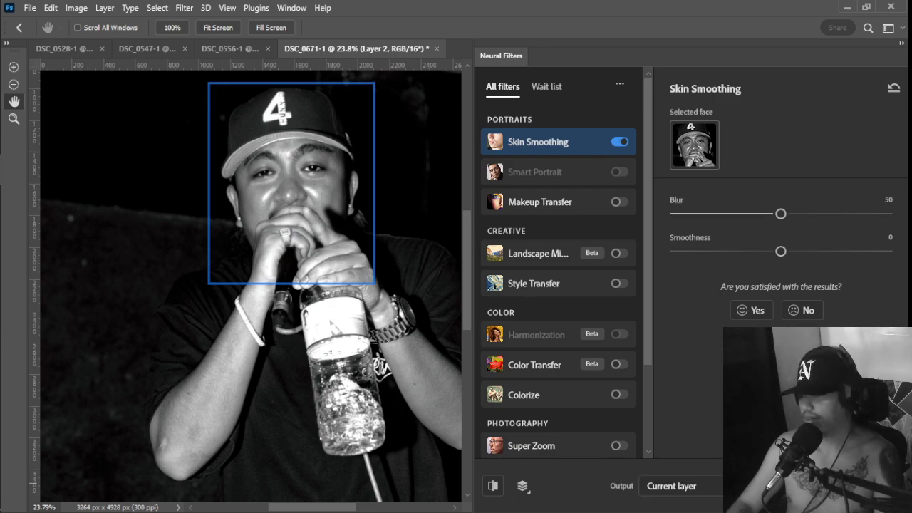
pyautogui.click(763, 252)
pyautogui.click(758, 214)
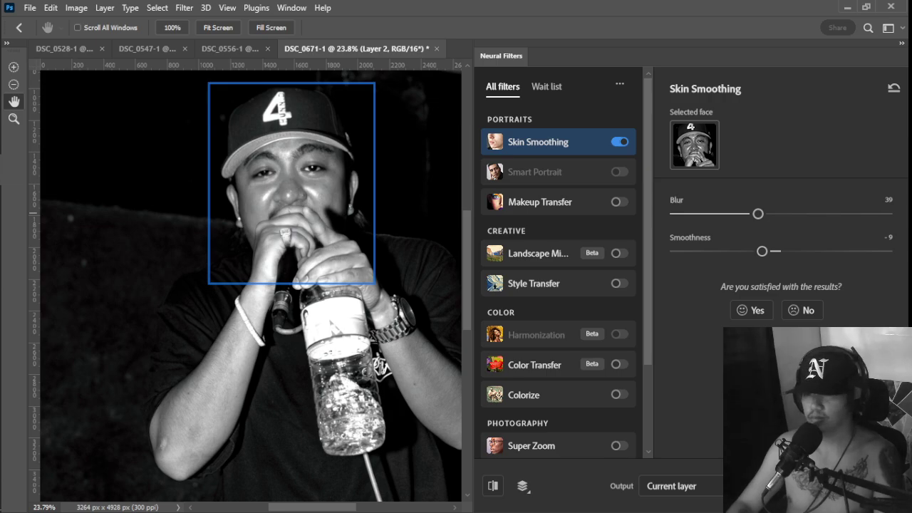
pyautogui.press('Return')
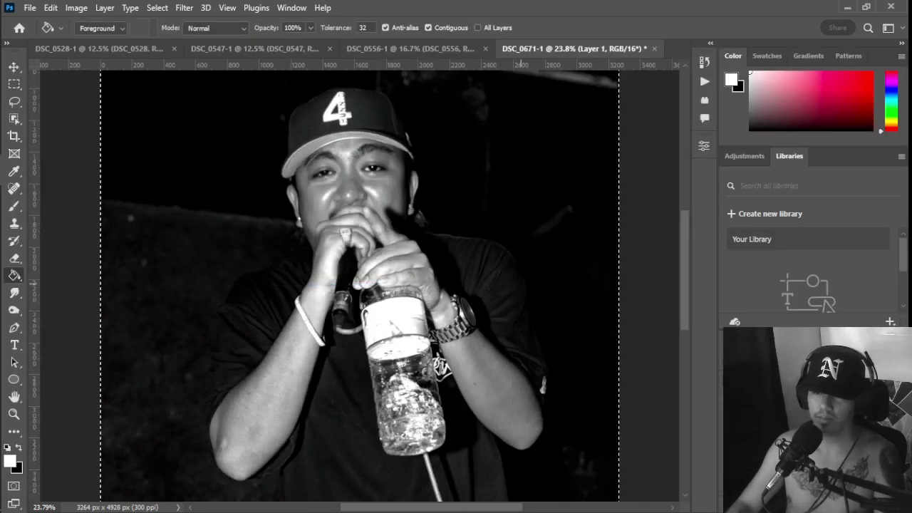
# Step: Review the whole photo, select its layers up to the Curves adjustment and merge them into one layer
pyautogui.scroll(-3, 492, 263)
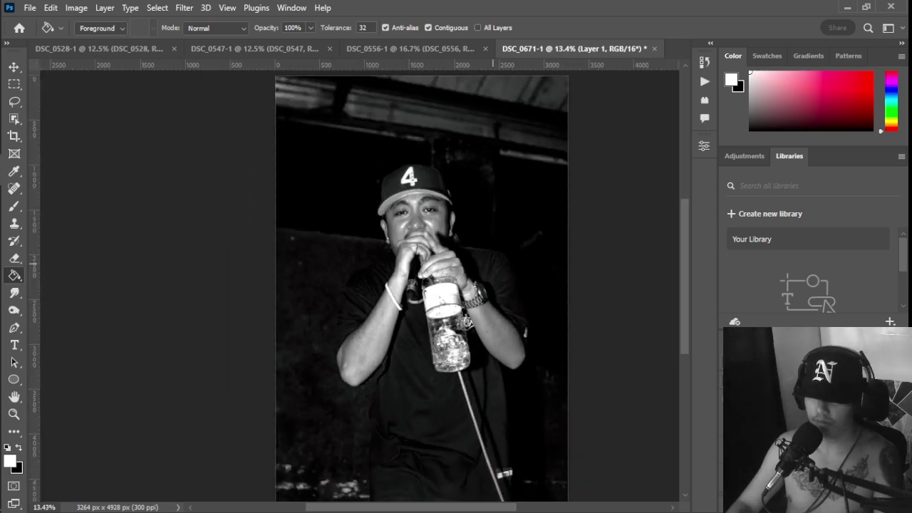
pyautogui.scroll(-2, 493, 264)
pyautogui.hscroll(1, 492, 263)
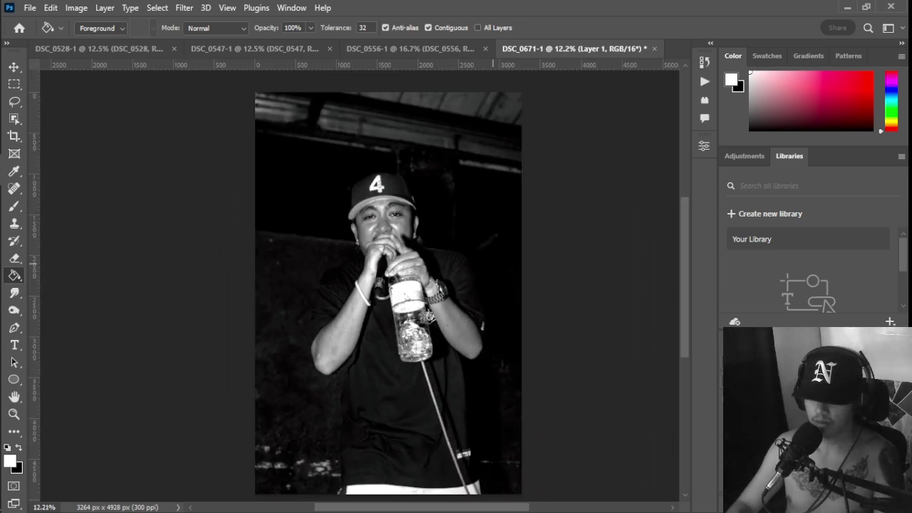
pyautogui.scroll(-1, 492, 264)
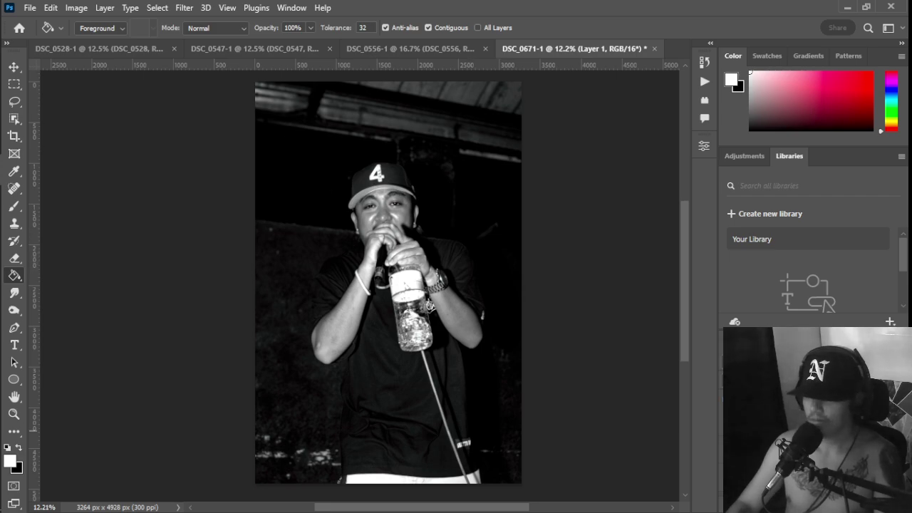
pyautogui.click(805, 431)
pyautogui.keyDown('shift'); pyautogui.click(805, 484); pyautogui.keyUp('shift')
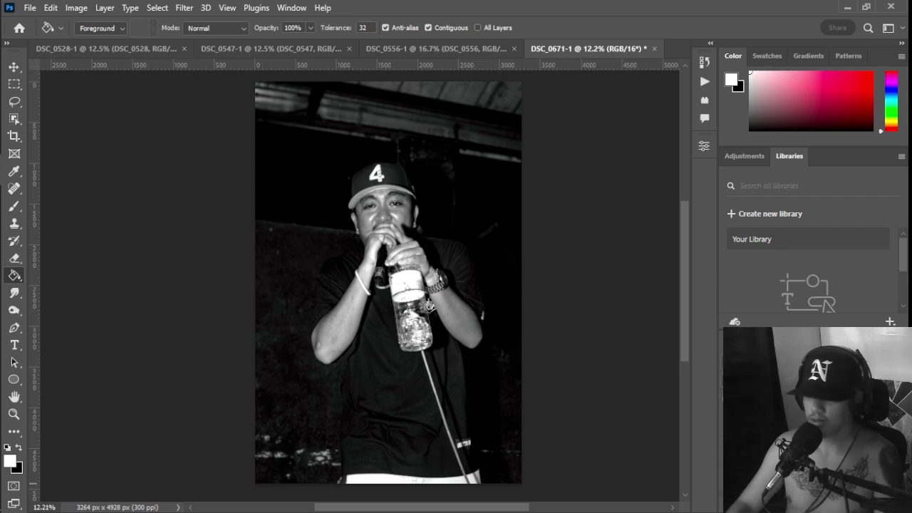
pyautogui.hotkey('alt', ']')
# Step: Set up the Add Noise filter on the merged layer with Gaussian distribution, monochromatic noise and an amount of 10%
pyautogui.click(185, 8)
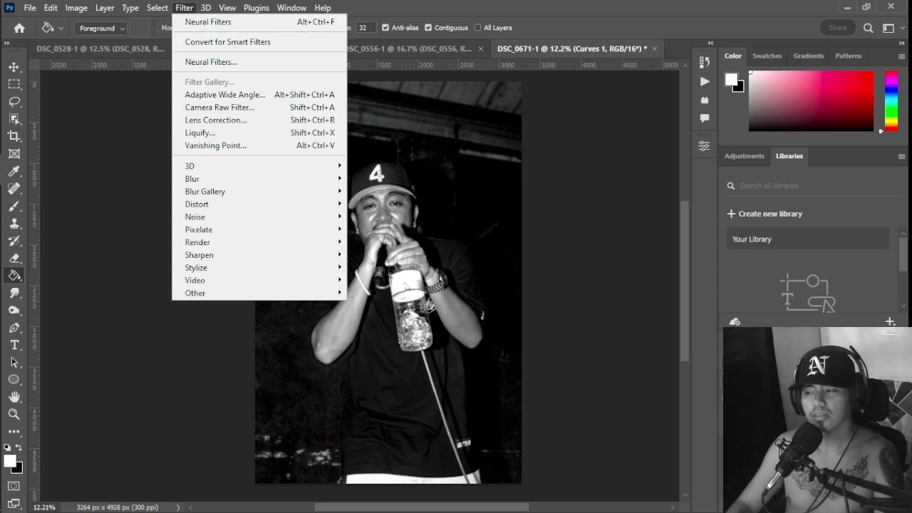
pyautogui.moveTo(250, 216)
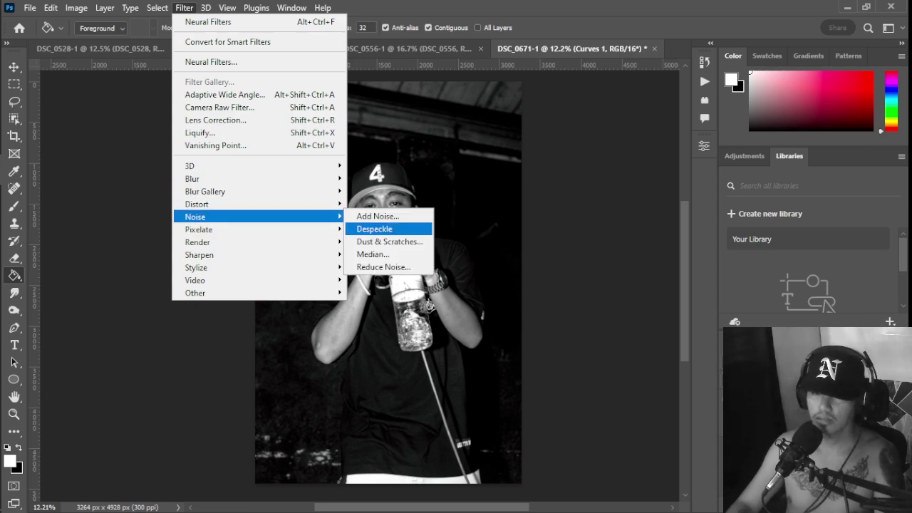
pyautogui.click(378, 216)
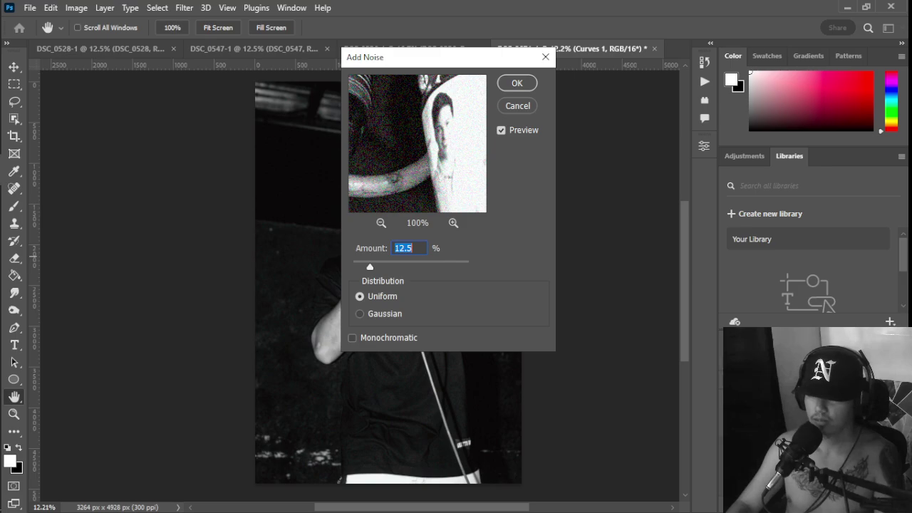
pyautogui.click(352, 338)
pyautogui.hotkey('alt', 'g')
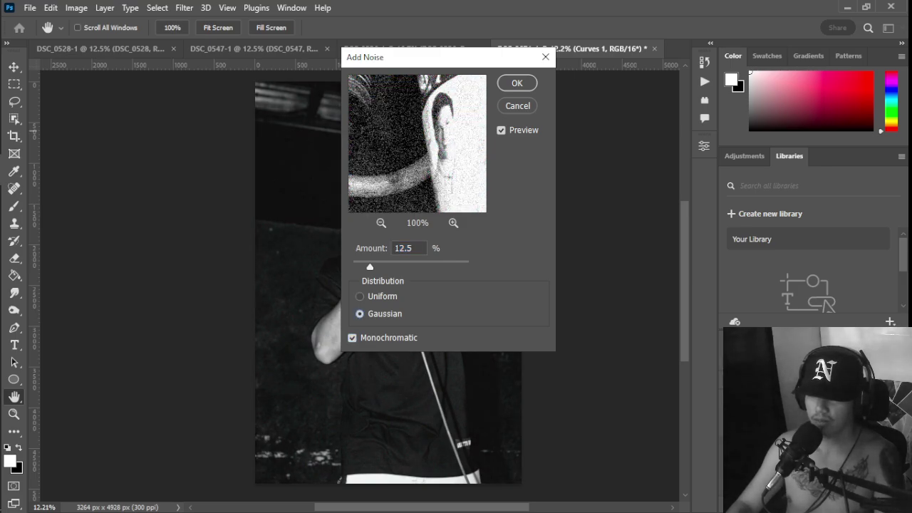
pyautogui.moveTo(444, 62); pyautogui.dragTo(657, 106)
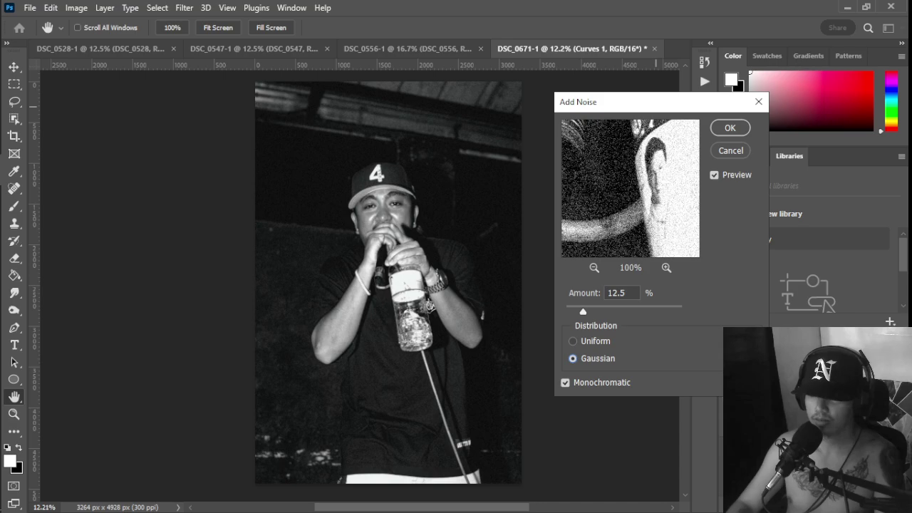
pyautogui.hotkey('alt', 'a')
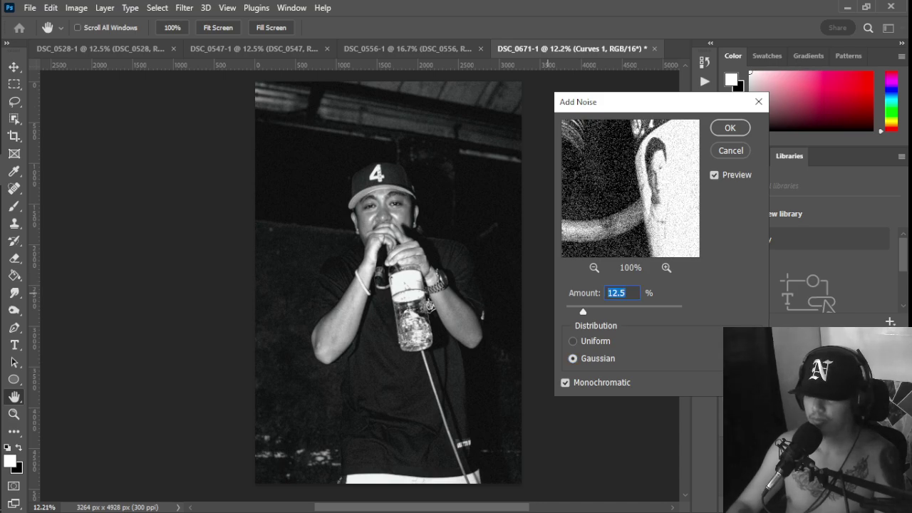
pyautogui.write('10')
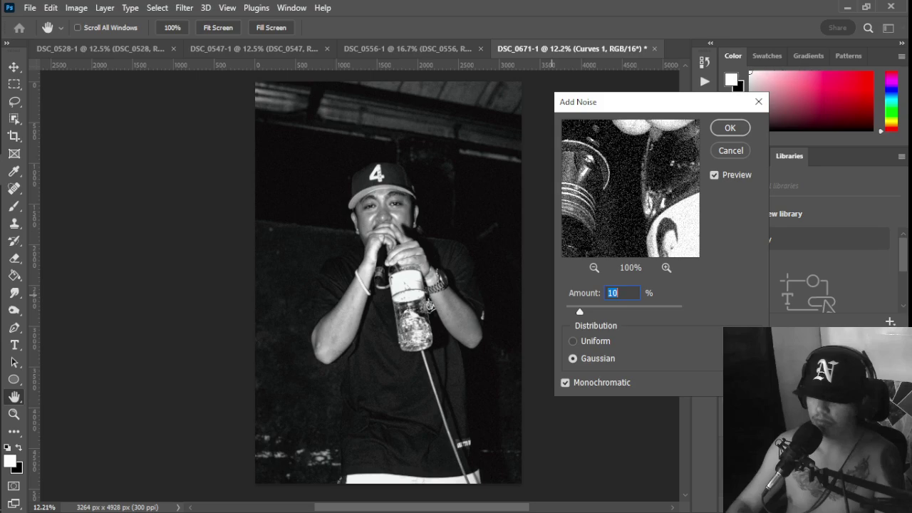
# Step: Inspect the grain on the performer's face at several preview magnifications and apply the noise
pyautogui.moveTo(631, 164); pyautogui.dragTo(631, 239)
pyautogui.click(595, 268)
pyautogui.moveTo(627, 161); pyautogui.dragTo(631, 232)
pyautogui.moveTo(627, 185); pyautogui.dragTo(652, 204)
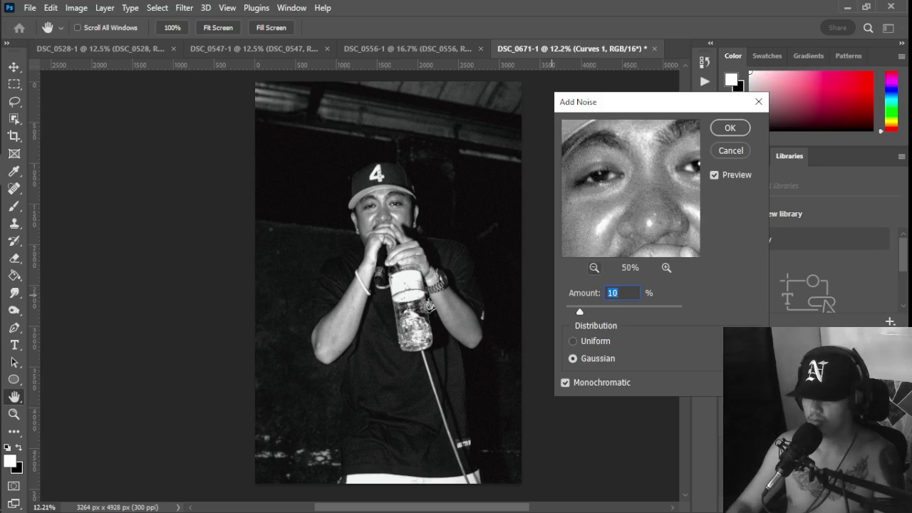
pyautogui.click(594, 268)
pyautogui.click(594, 268)
pyautogui.click(595, 268)
pyautogui.click(595, 268)
pyautogui.click(594, 268)
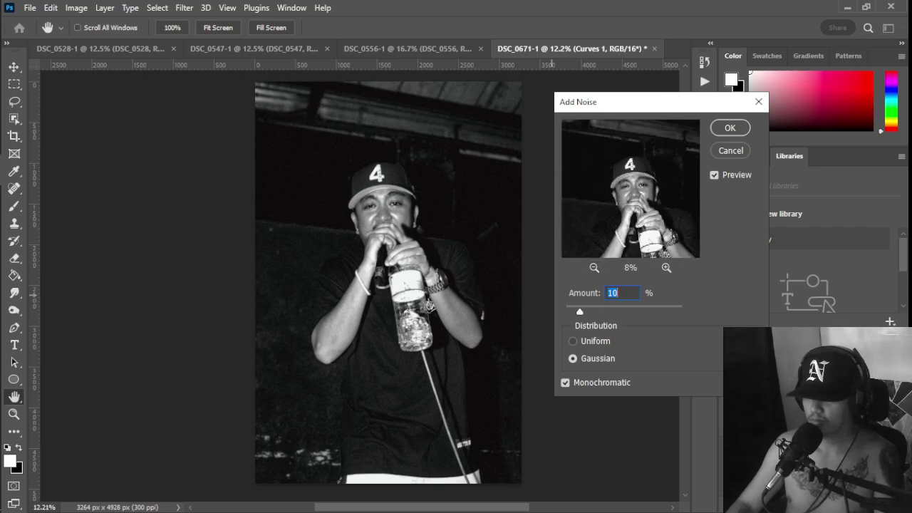
pyautogui.hotkey('ctrl', '+')
pyautogui.hotkey('ctrl', '+')
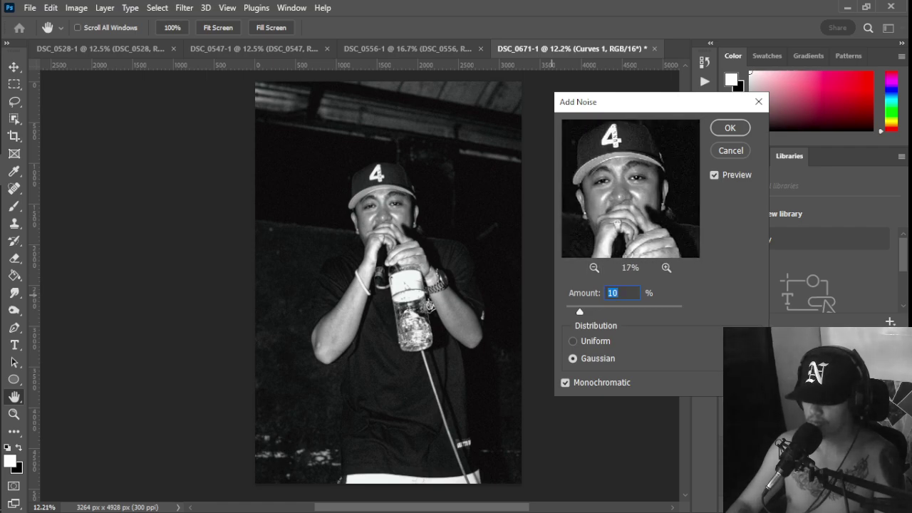
pyautogui.press('Return')
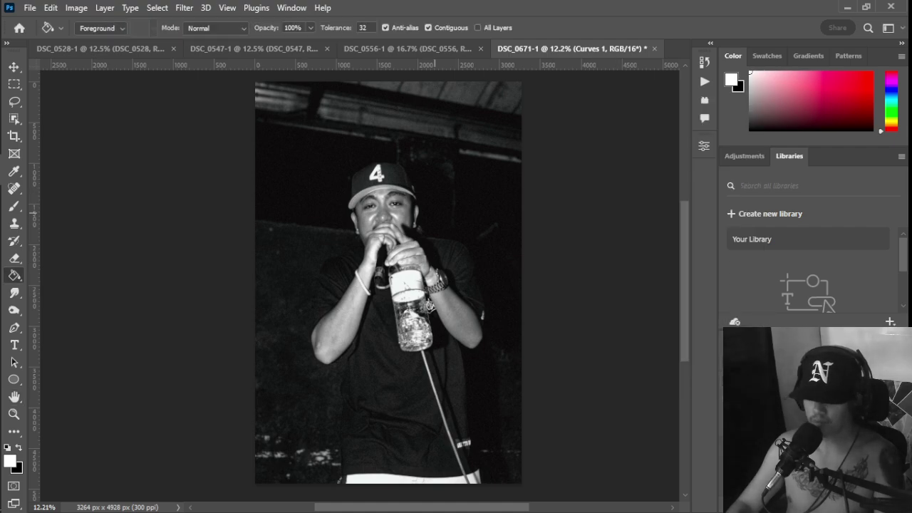
# Step: Extend the canvas to a 1:1 square at the photo's full height with the Crop tool and fill both empty side strips with white
pyautogui.press('c')
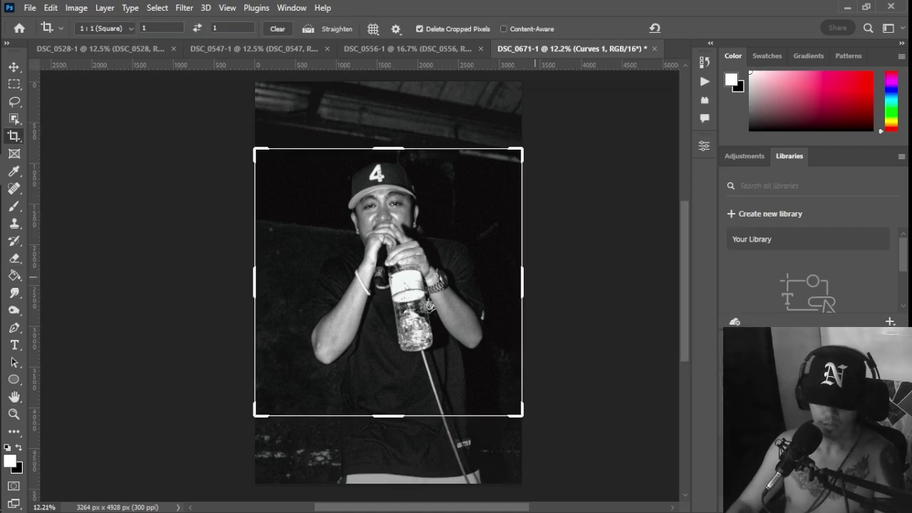
pyautogui.moveTo(522, 264); pyautogui.dragTo(590, 253)
pyautogui.press('Return')
pyautogui.press('g')
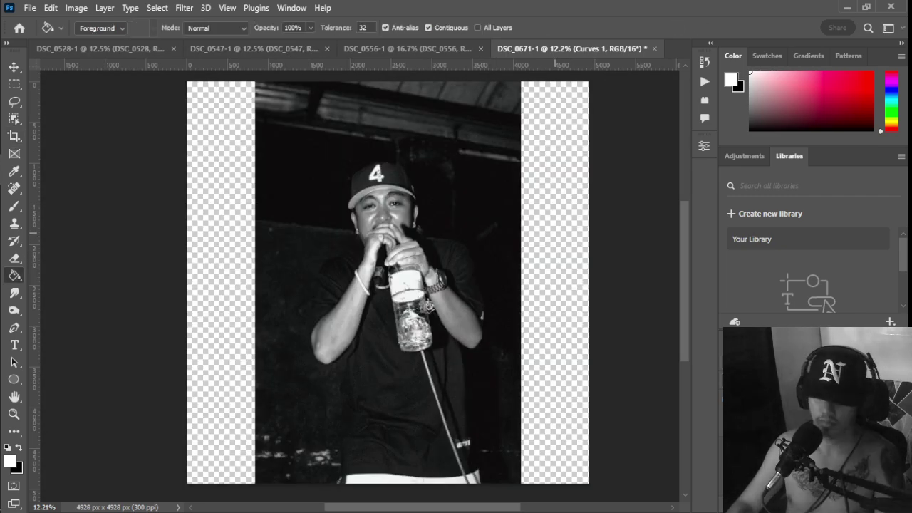
pyautogui.click(555, 247)
pyautogui.click(230, 256)
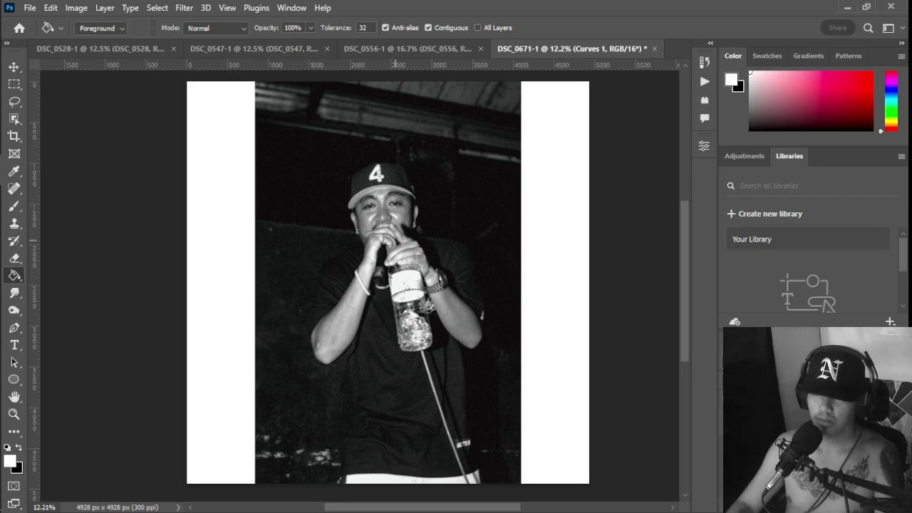
# Step: Resize the square image to 15 by 15 inches at 300 pixels per inch
pyautogui.scroll(4, 388, 171)
pyautogui.scroll(-2, 388, 171)
pyautogui.click(76, 8)
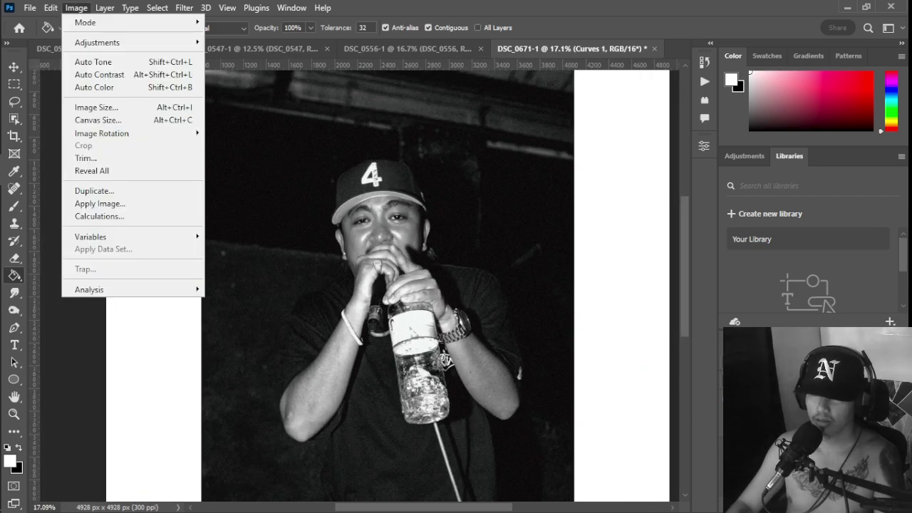
pyautogui.click(96, 107)
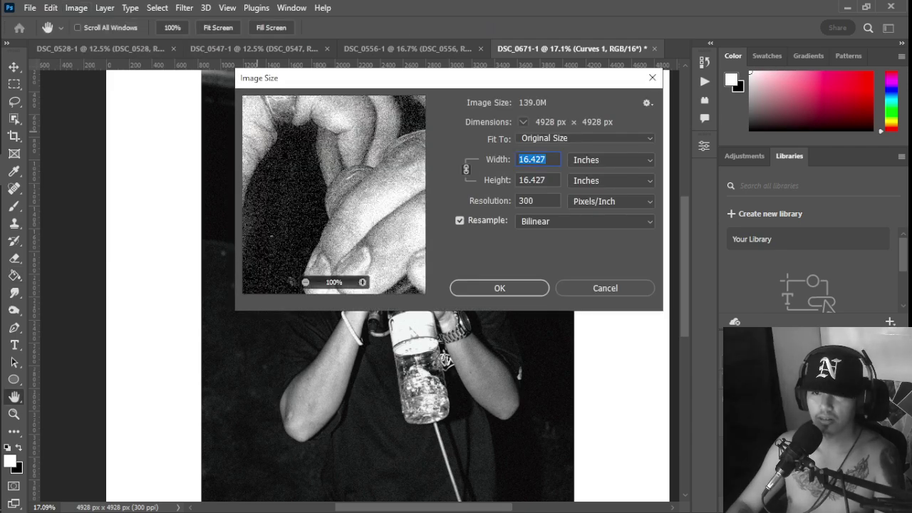
pyautogui.write('15')
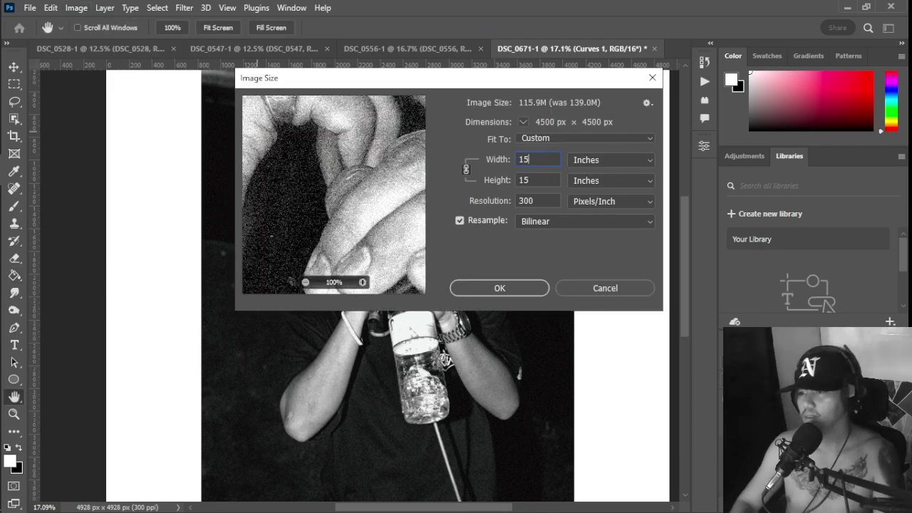
pyautogui.press('Return')
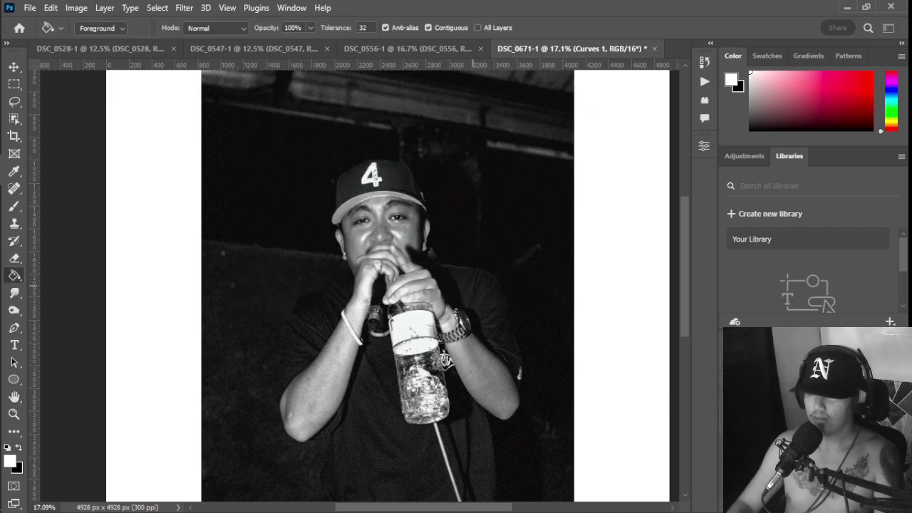
# Step: Quick-export the finished photo as DSC_0671-1.png into the AAA EDITED folder
pyautogui.click(30, 8)
pyautogui.moveTo(47, 240)
pyautogui.click(263, 240)
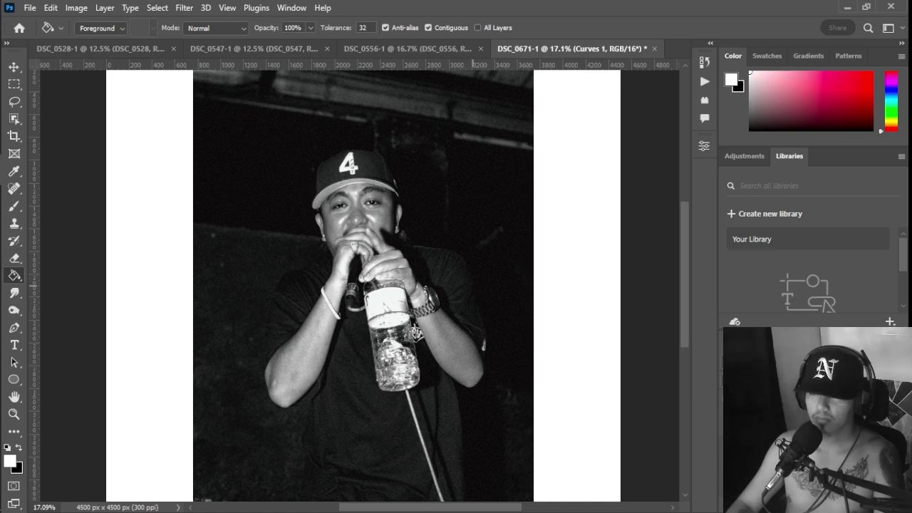
pyautogui.hotkey('ctrl', 'shift', 's')
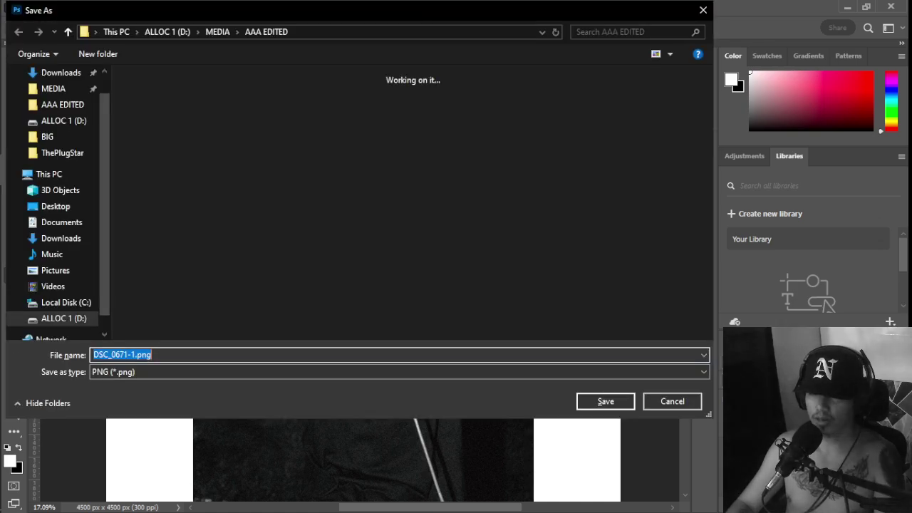
pyautogui.press('Return')
# Step: Check the exported DSC_0671-1.png thumbnail in the AAA EDITED folder and close the DSC_0671-1 document without saving changes
pyautogui.click(30, 8)
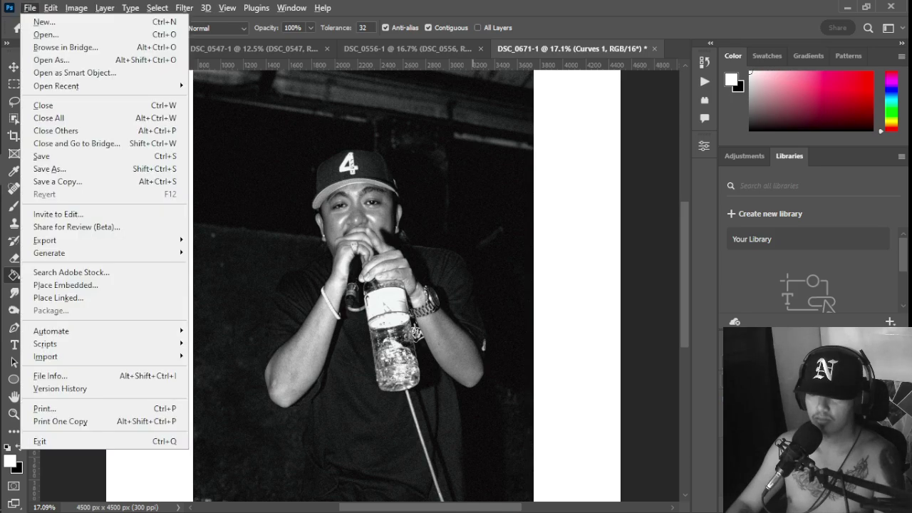
pyautogui.moveTo(46, 240)
pyautogui.click(235, 240)
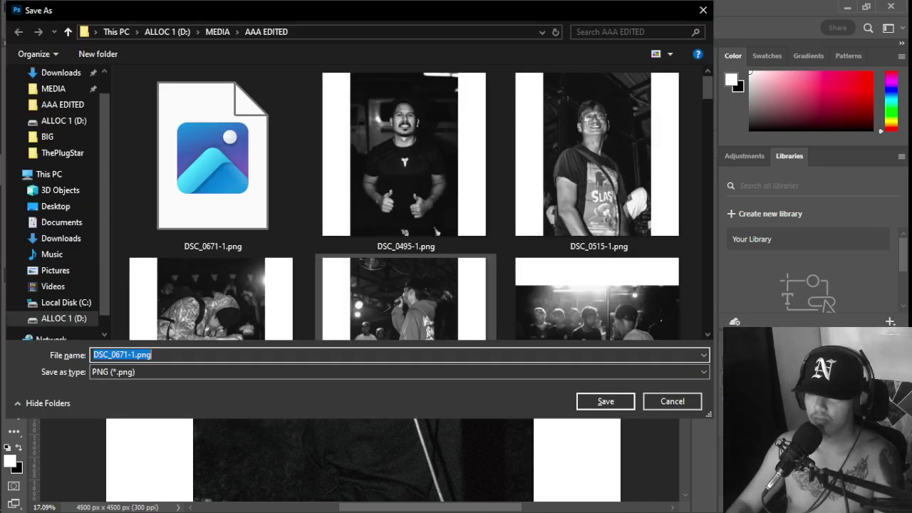
pyautogui.press('Return')
pyautogui.click(30, 7)
pyautogui.moveTo(40, 238)
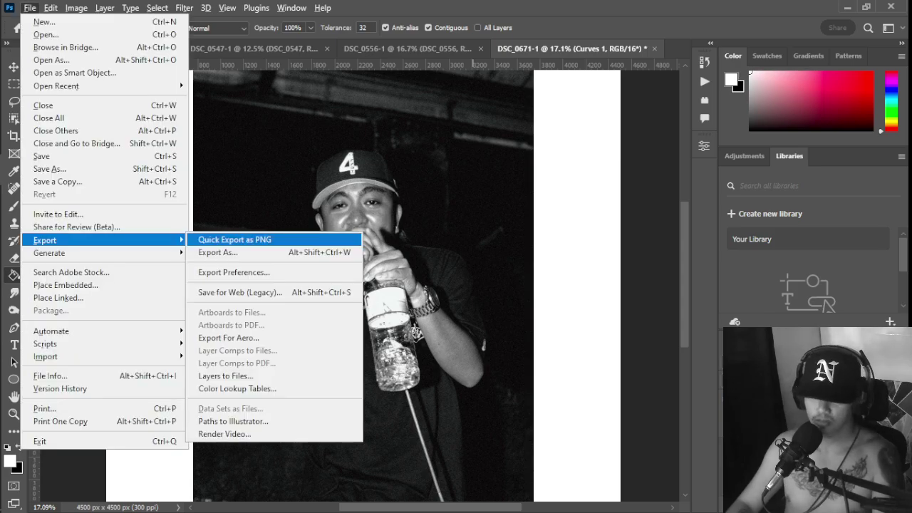
pyautogui.click(239, 238)
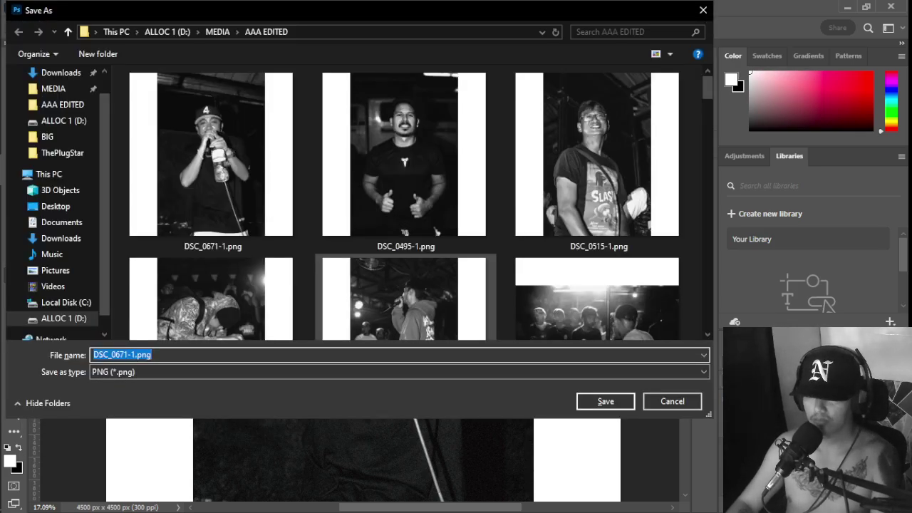
pyautogui.press('Return')
pyautogui.hotkey('ctrl', 'w')
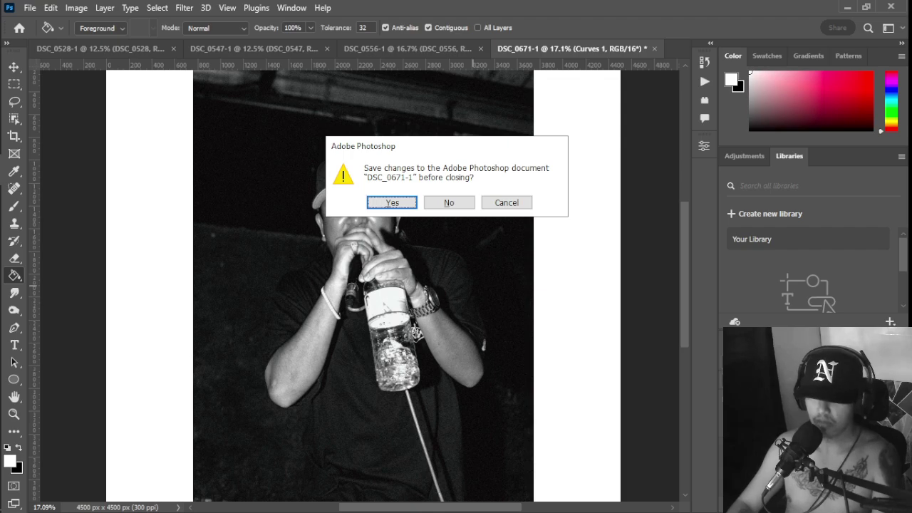
pyautogui.press('n')
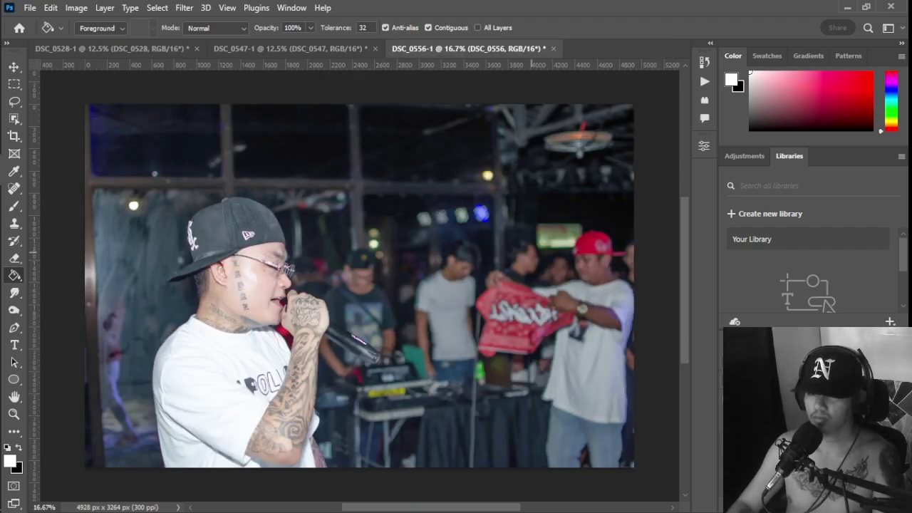
# Step: Use Calculations on DSC_0556-1 to multiply the Green channel with the Blue channel at 100% opacity into a new channel
pyautogui.click(77, 7)
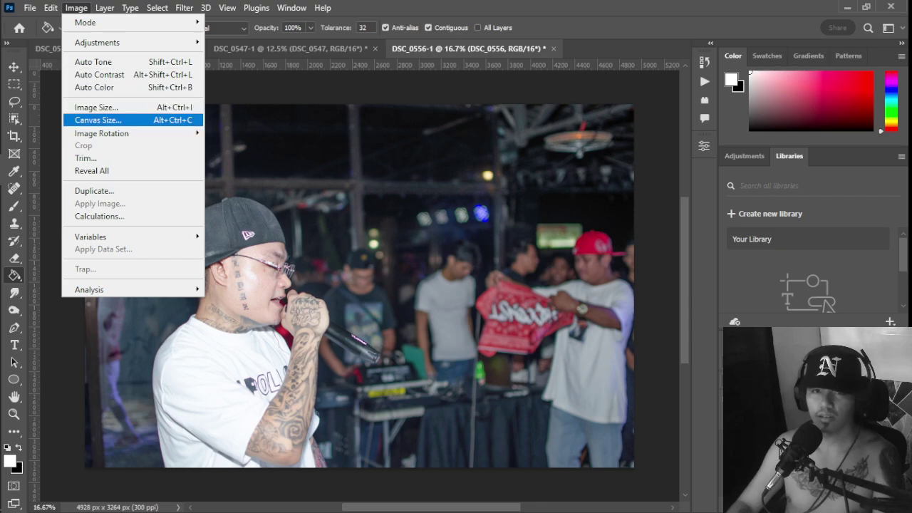
pyautogui.click(99, 216)
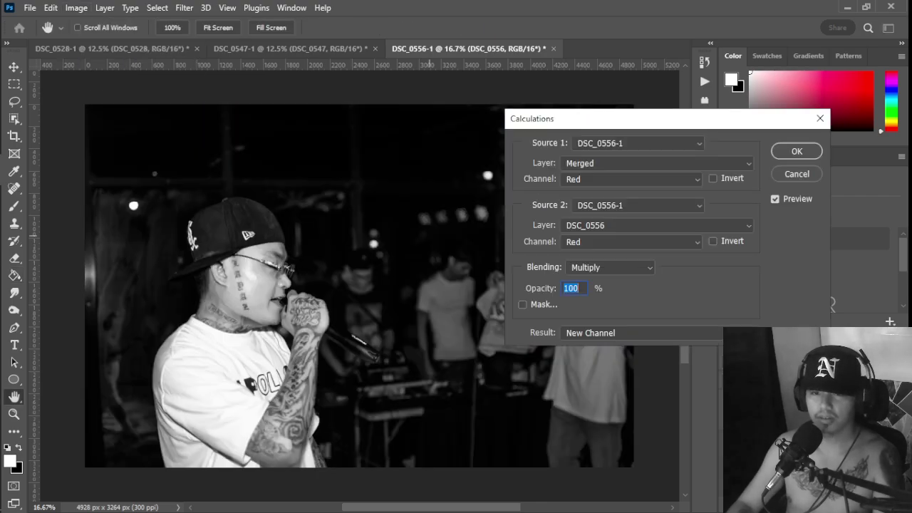
pyautogui.click(631, 179)
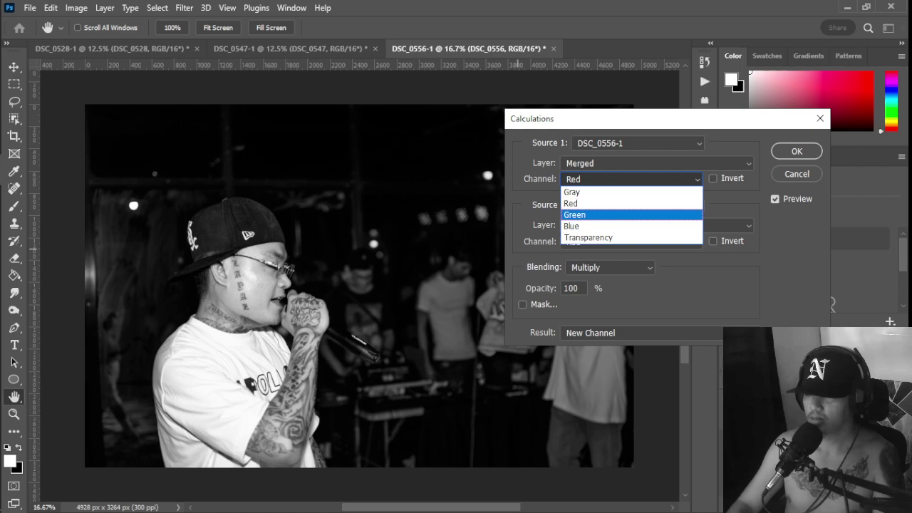
pyautogui.click(575, 215)
pyautogui.click(631, 242)
pyautogui.click(574, 289)
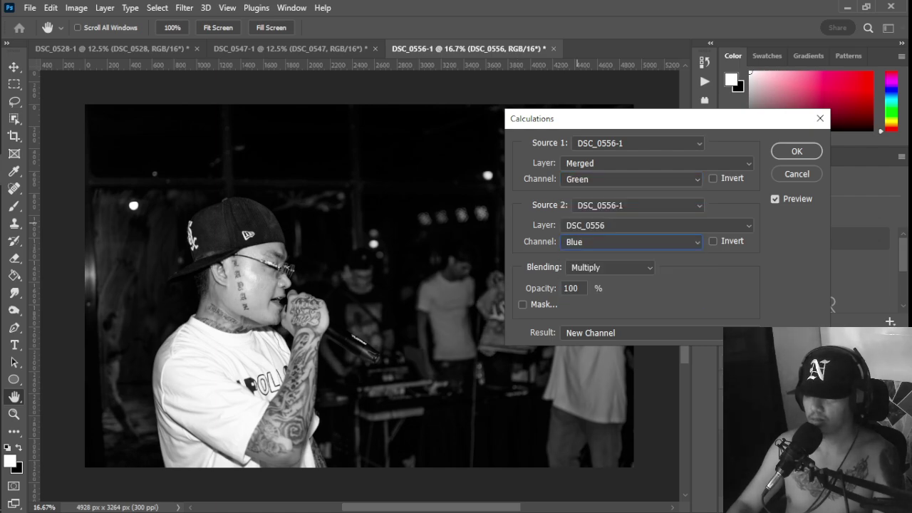
pyautogui.press('Return')
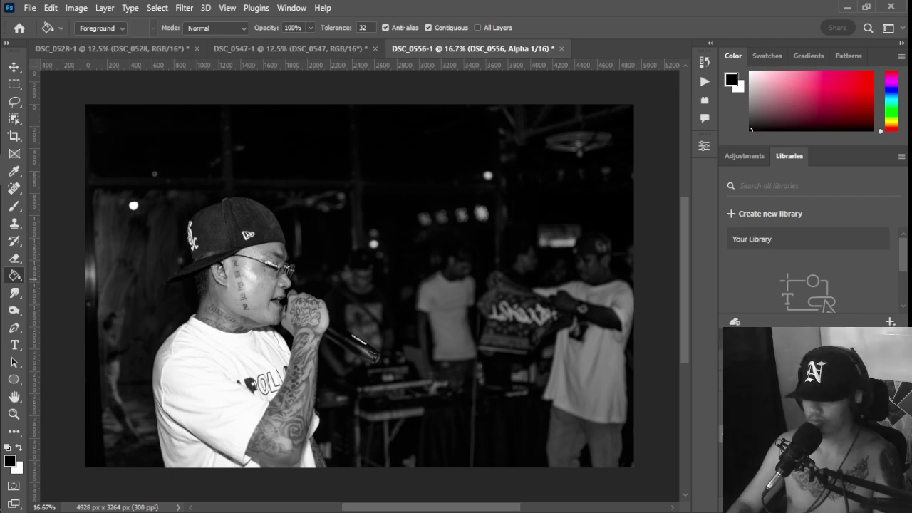
# Step: Copy the whole calculated channel and paste it into the RGB image as a new black-and-white layer
pyautogui.hotkey('ctrl', 'a')
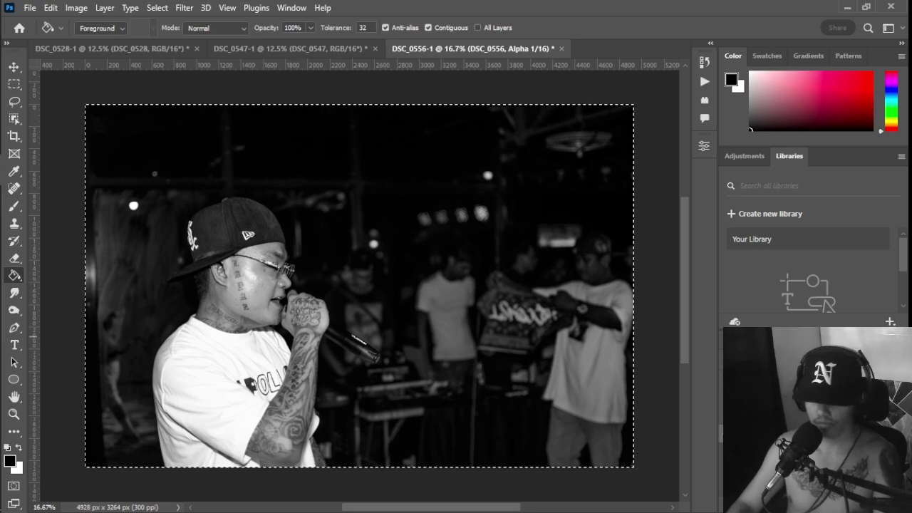
pyautogui.hotkey('ctrl', 'c')
pyautogui.hotkey('ctrl', '2')
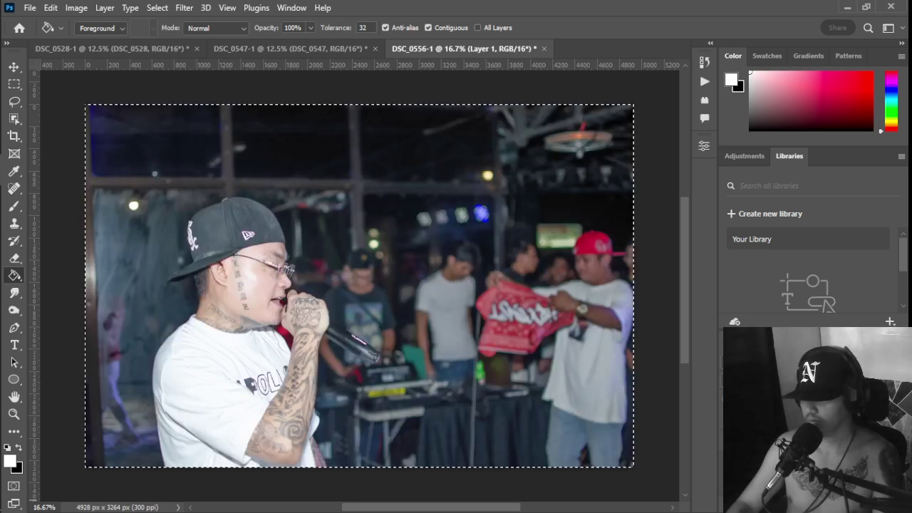
pyautogui.hotkey('ctrl', 'v')
# Step: Add a Curves adjustment layer and brighten the photo by moving the white point to input 192, output 255
pyautogui.click(814, 505)
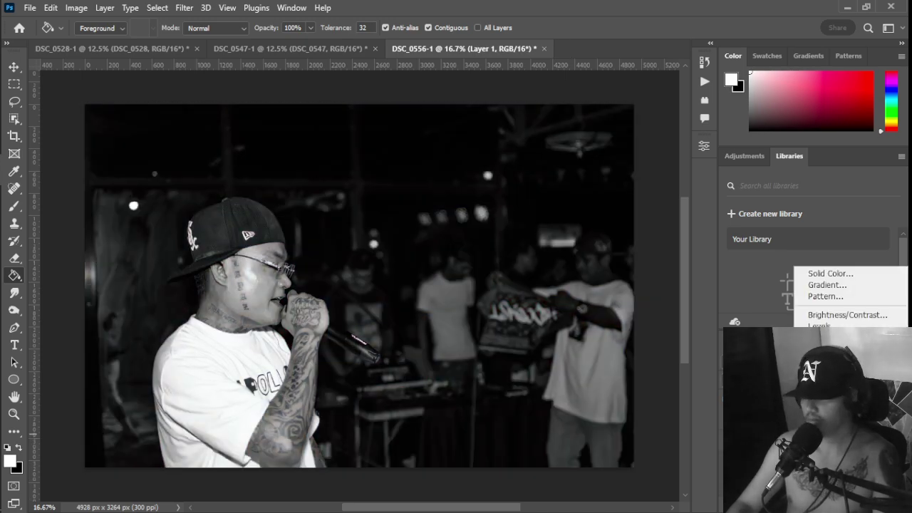
pyautogui.click(822, 337)
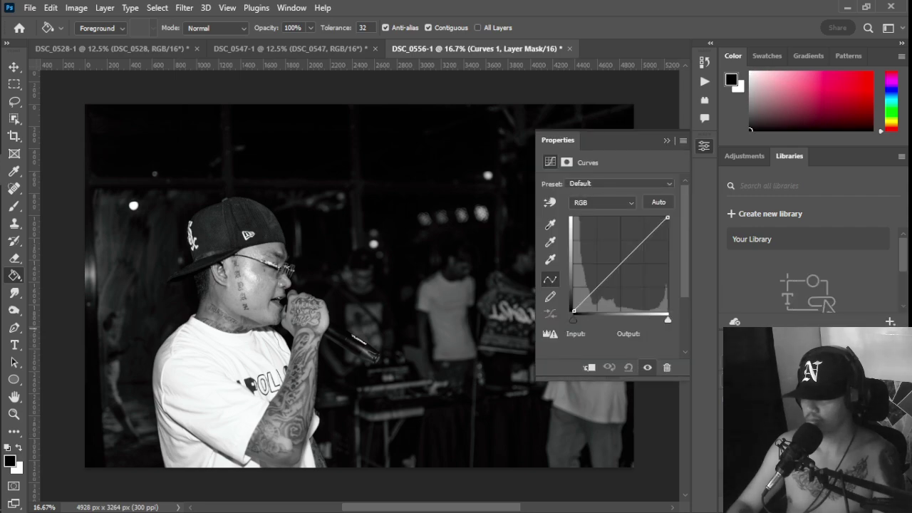
pyautogui.moveTo(668, 320); pyautogui.dragTo(645, 319)
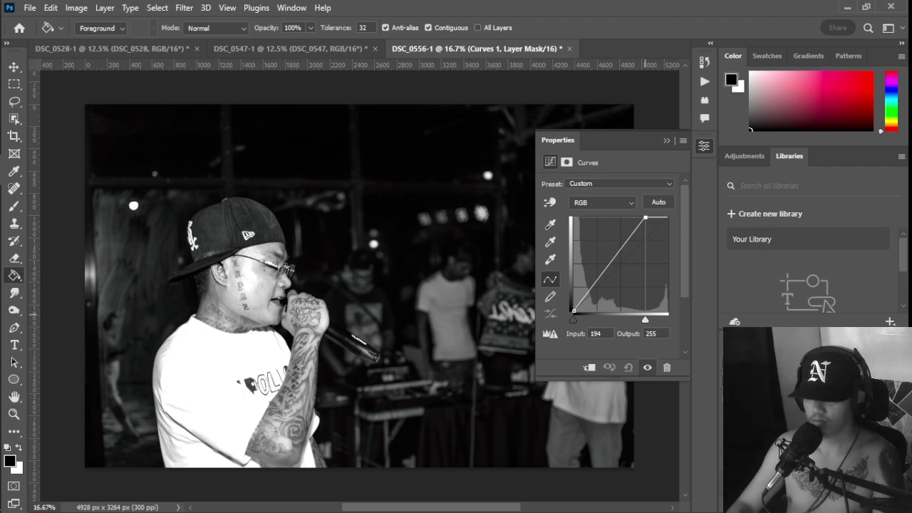
pyautogui.moveTo(645, 319)
pyautogui.mouseDown()
pyautogui.moveTo(666, 319)
pyautogui.moveTo(645, 320)
pyautogui.mouseUp()
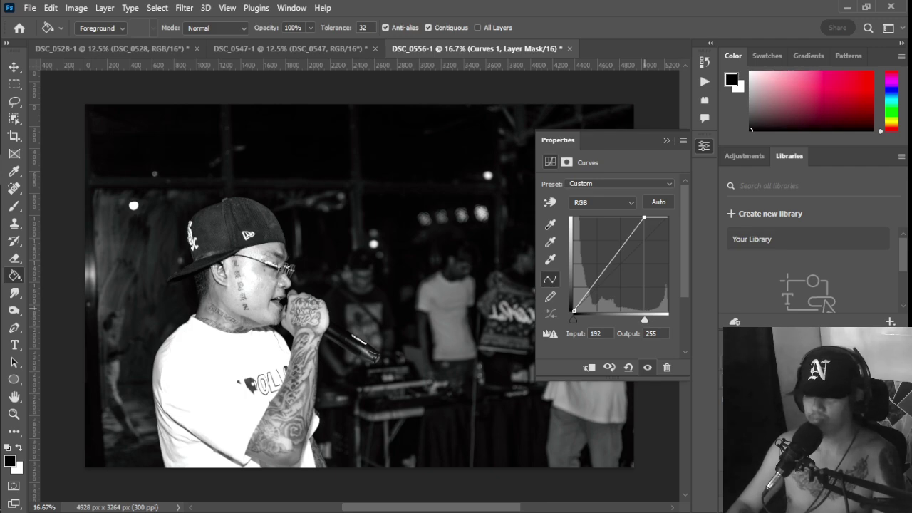
pyautogui.click(667, 140)
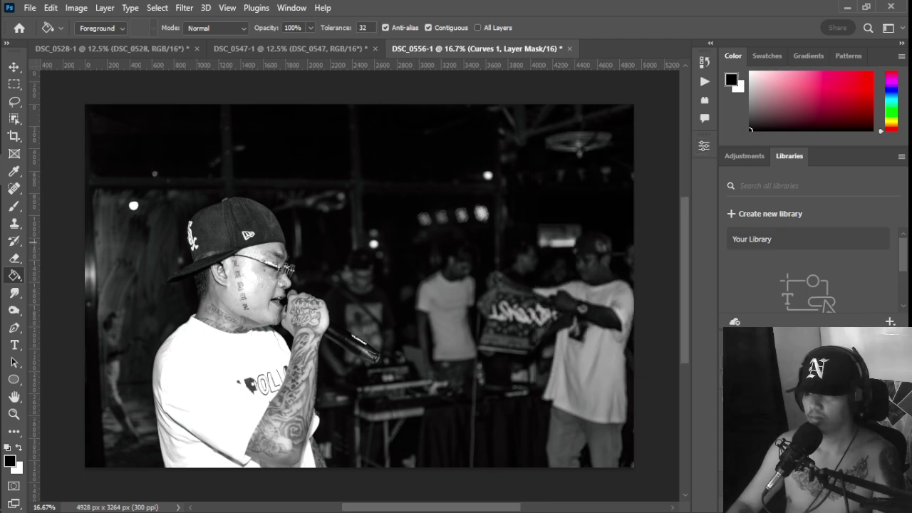
# Step: Strongly darken the highlights of the black-and-white layer with the Camera Raw Filter, leaving Contrast at 0
pyautogui.click(806, 441)
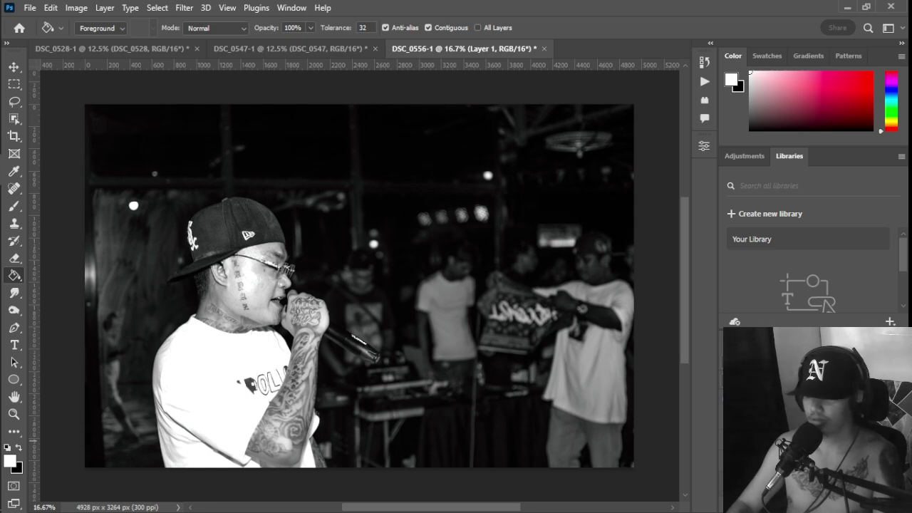
pyautogui.hotkey('ctrl', 'shift', 'a')
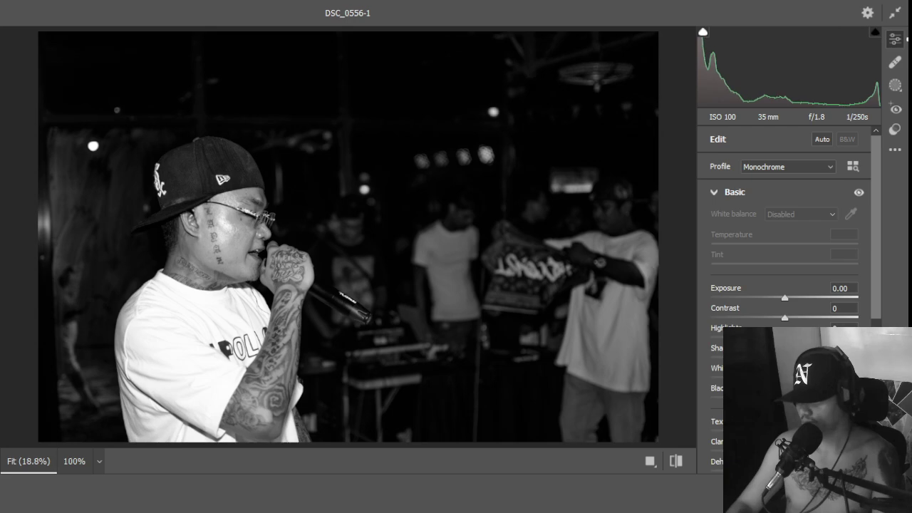
pyautogui.moveTo(785, 338); pyautogui.dragTo(729, 337)
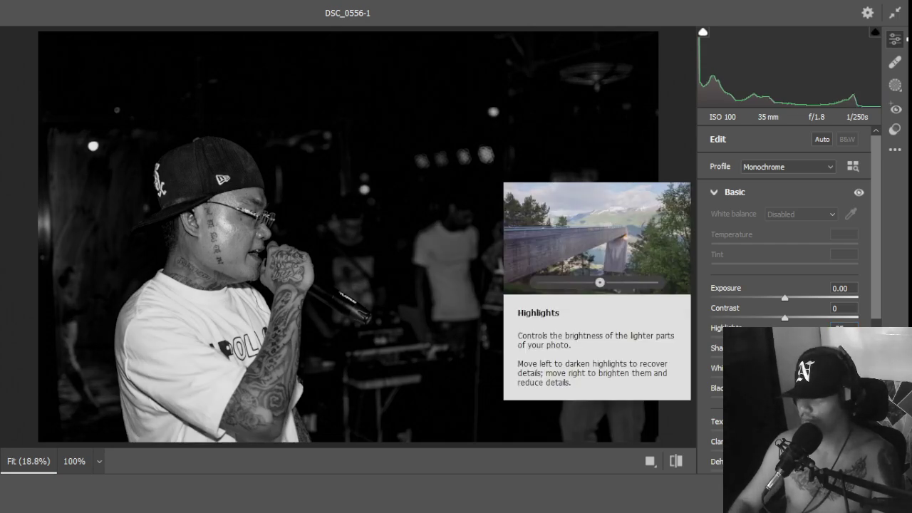
pyautogui.moveTo(785, 318); pyautogui.dragTo(802, 318)
pyautogui.hotkey('shift', 'Down')
pyautogui.hotkey('shift', 'Down')
pyautogui.hotkey('shift', 'Down')
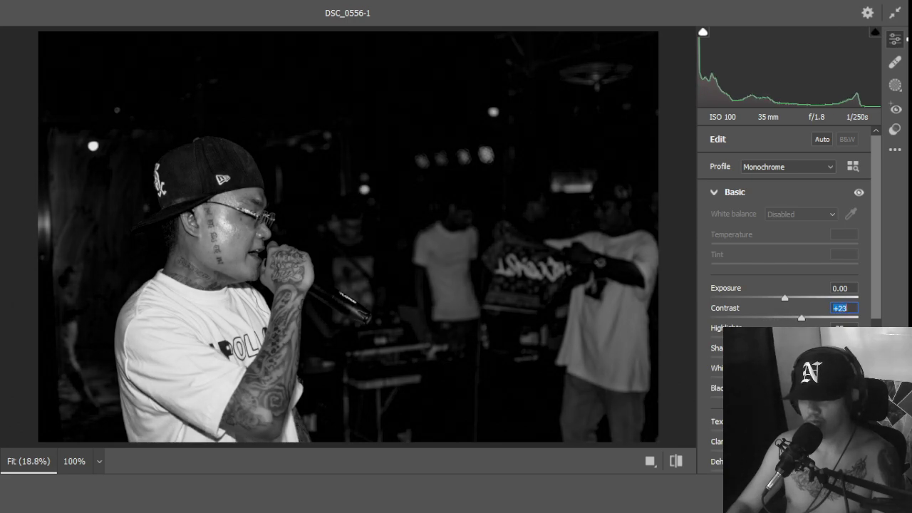
pyautogui.write('0')
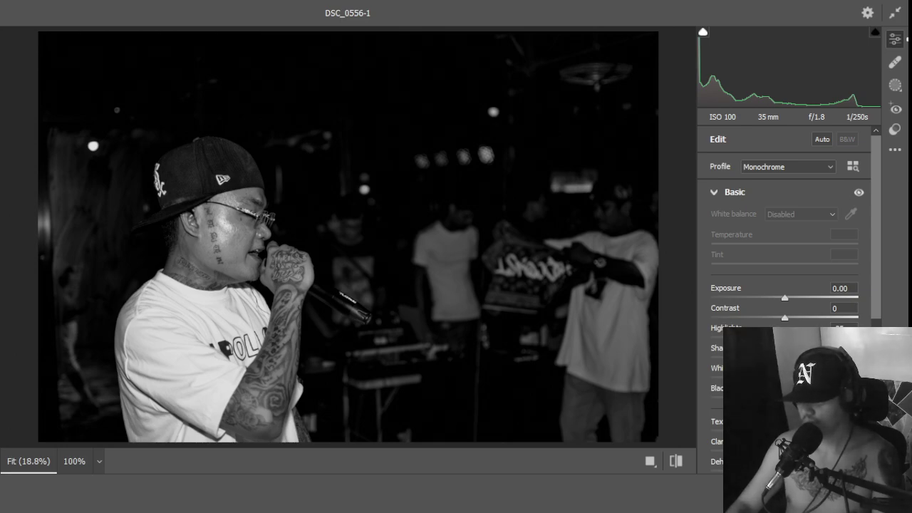
pyautogui.press('Return')
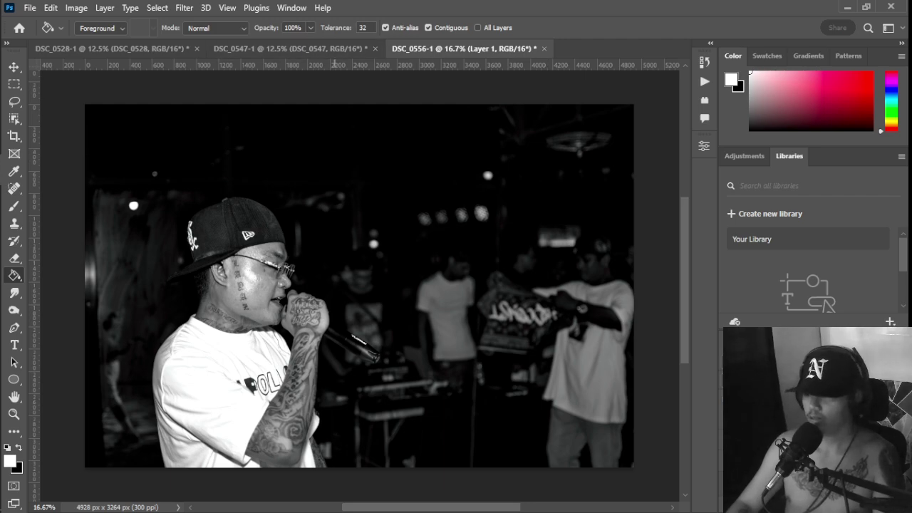
# Step: Apply the Skin Smoothing neural filter to the performer's face with Blur 41 and Smoothness -12
pyautogui.click(185, 8)
pyautogui.click(212, 61)
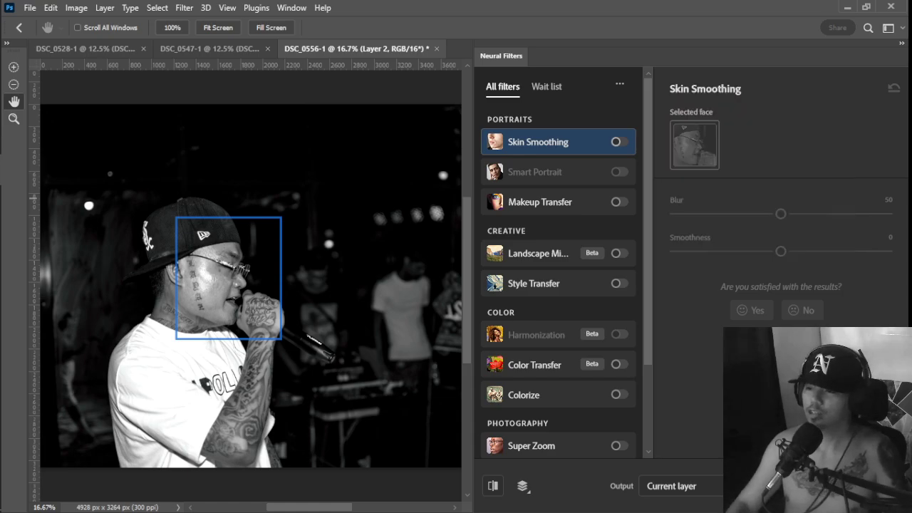
pyautogui.click(619, 141)
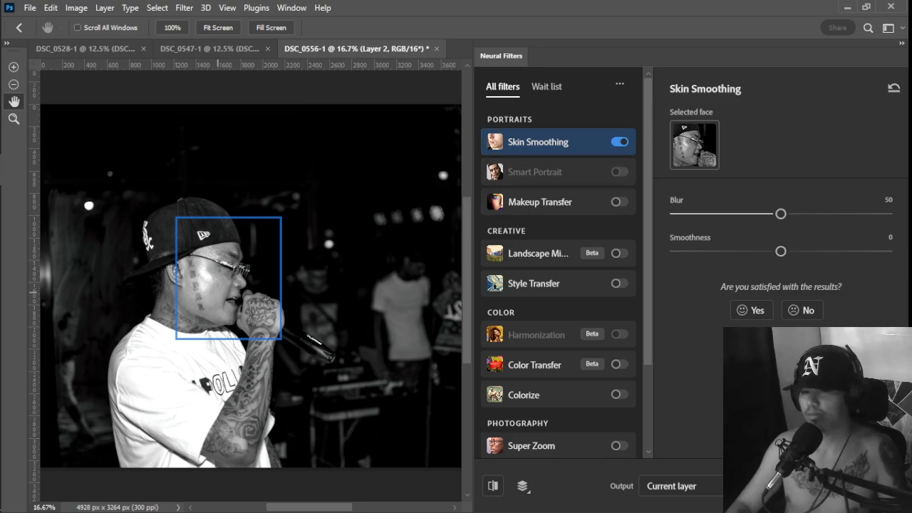
pyautogui.scroll(2, 216, 292)
pyautogui.scroll(3, 216, 292)
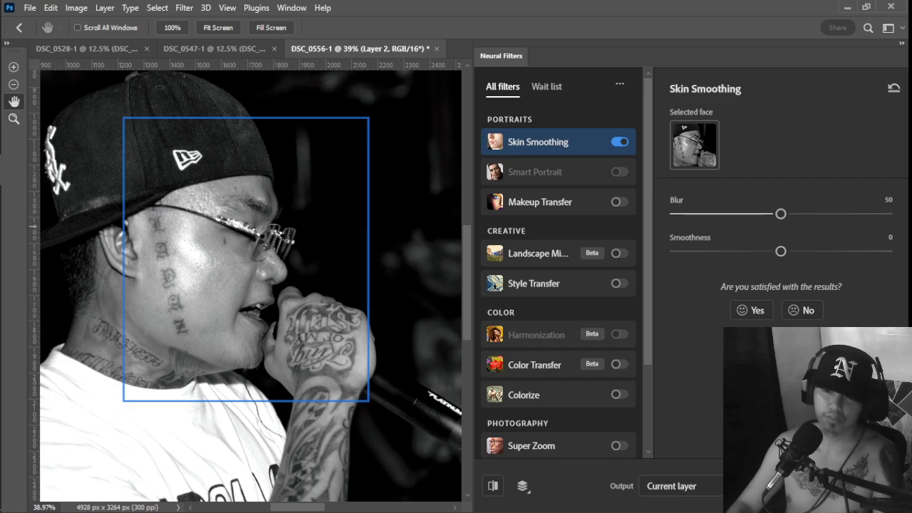
pyautogui.moveTo(781, 214); pyautogui.dragTo(762, 214)
pyautogui.moveTo(781, 251); pyautogui.dragTo(755, 251)
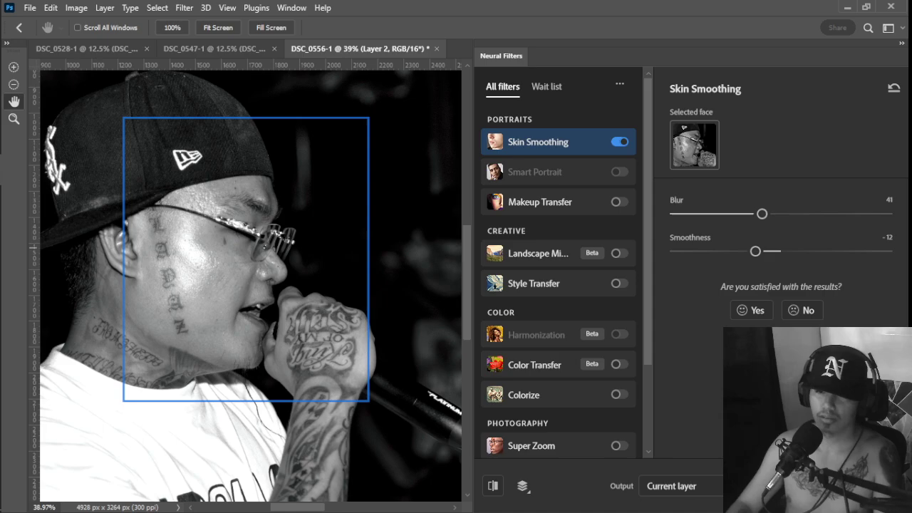
pyautogui.press('Return')
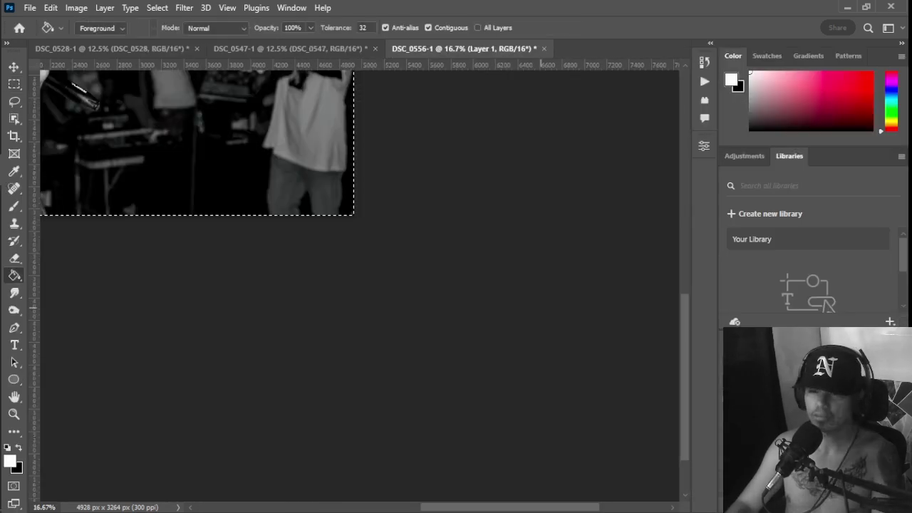
# Step: Review the whole skin-smoothed photo at small and larger magnifications
pyautogui.scroll(-5, 430, 235)
pyautogui.hscroll(-2, 429, 238)
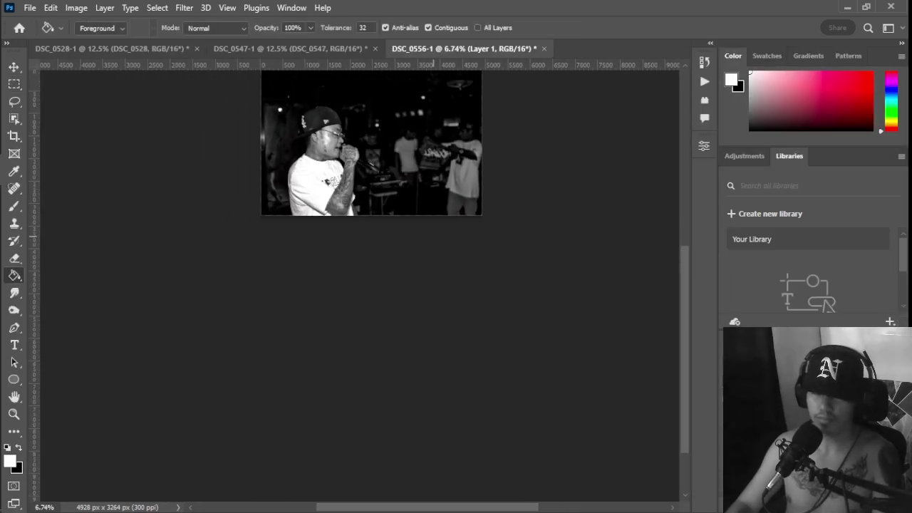
pyautogui.scroll(8, 464, 242)
pyautogui.hscroll(-7, 532, 262)
pyautogui.hscroll(7, 540, 257)
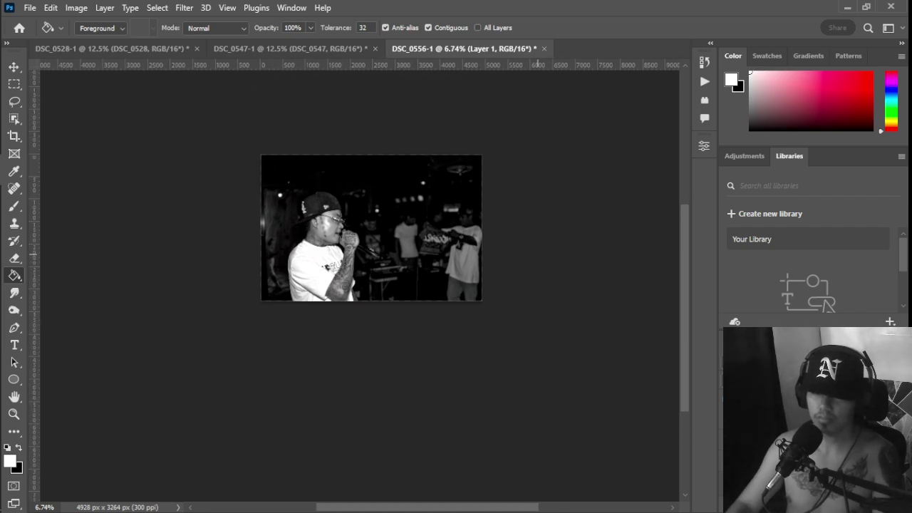
pyautogui.scroll(4, 538, 254)
pyautogui.scroll(6, 532, 253)
pyautogui.scroll(1, 520, 268)
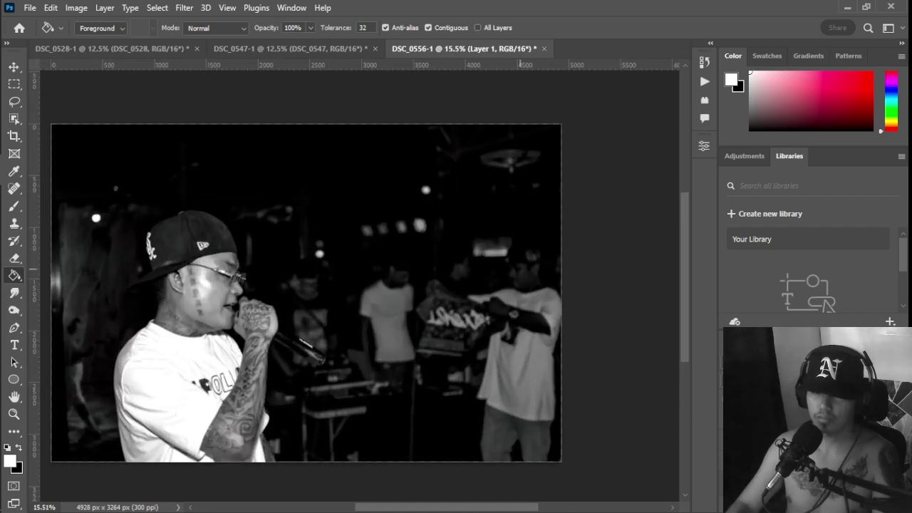
pyautogui.scroll(3, 521, 264)
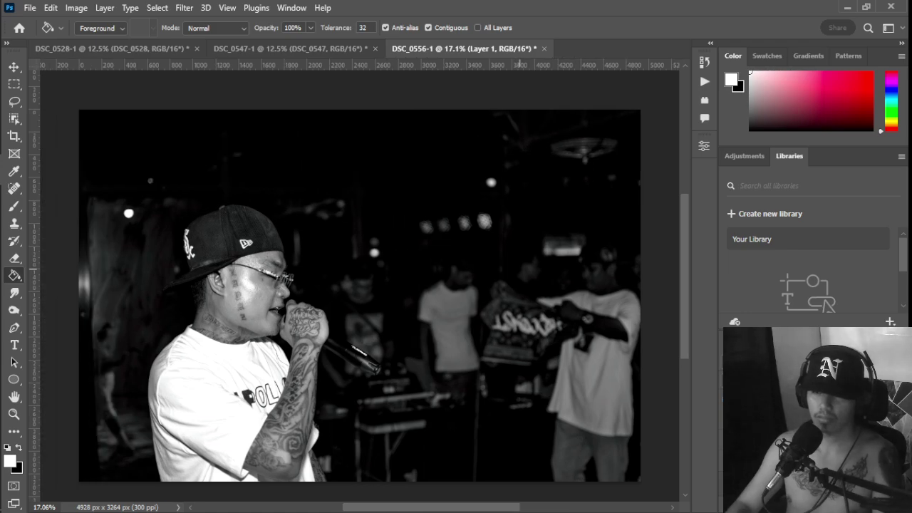
# Step: Merge the Curves adjustment and all layers below it into a single layer
pyautogui.click(805, 419)
pyautogui.keyDown('shift'); pyautogui.click(805, 464); pyautogui.keyUp('shift')
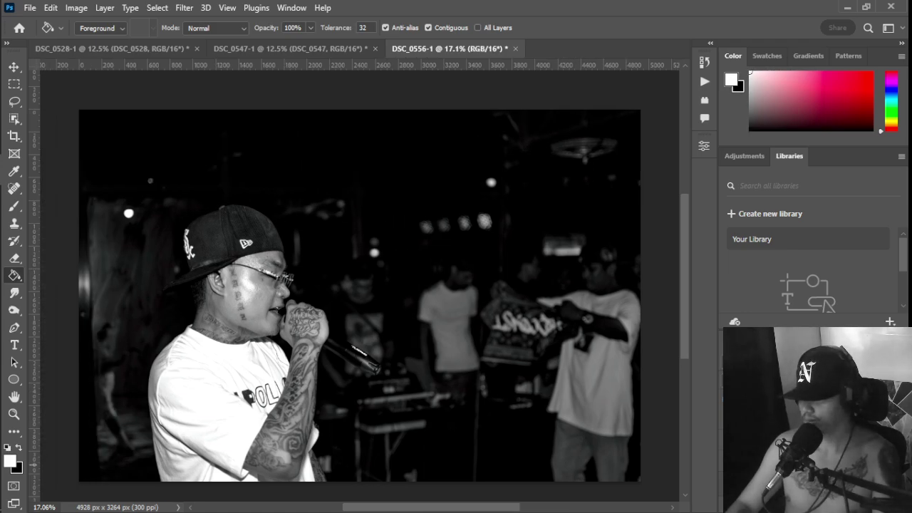
pyautogui.hotkey('ctrl', 'z')
pyautogui.press('c')
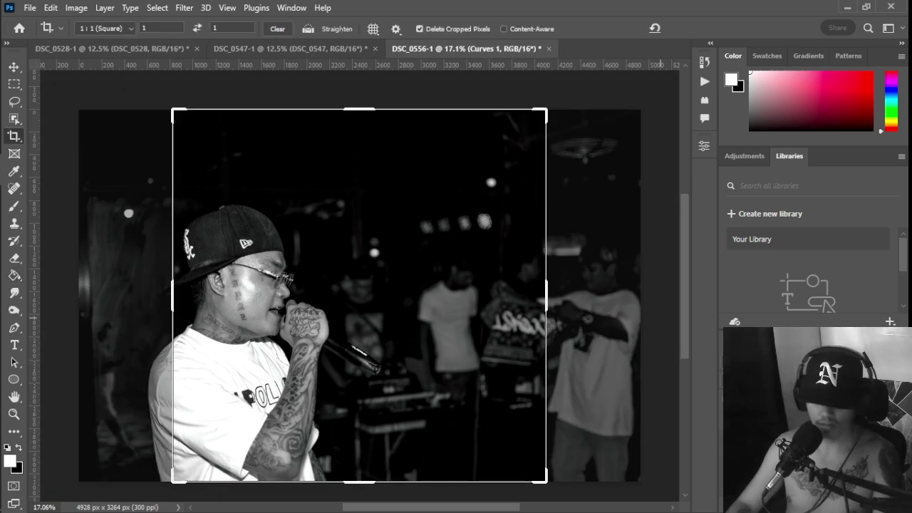
pyautogui.press('Escape')
pyautogui.press('v')
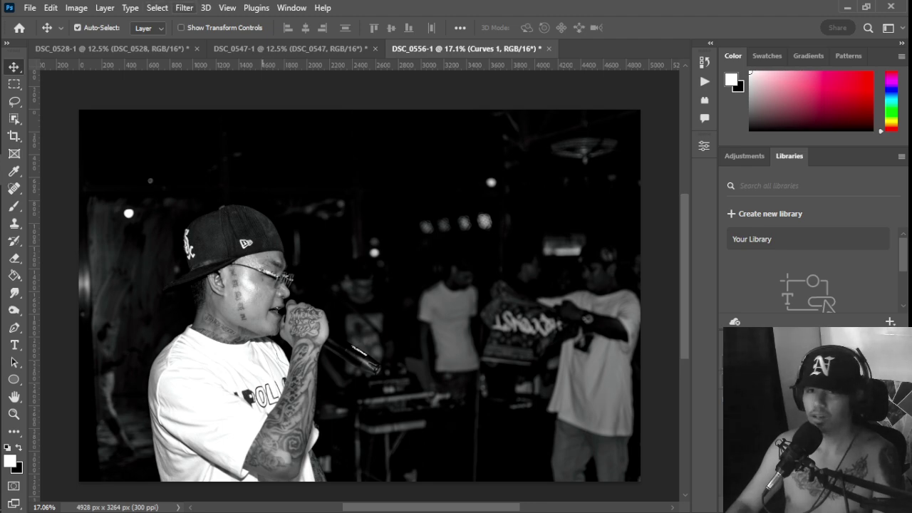
# Step: Apply the Add Noise filter with its existing settings to the merged black-and-white layer
pyautogui.click(184, 8)
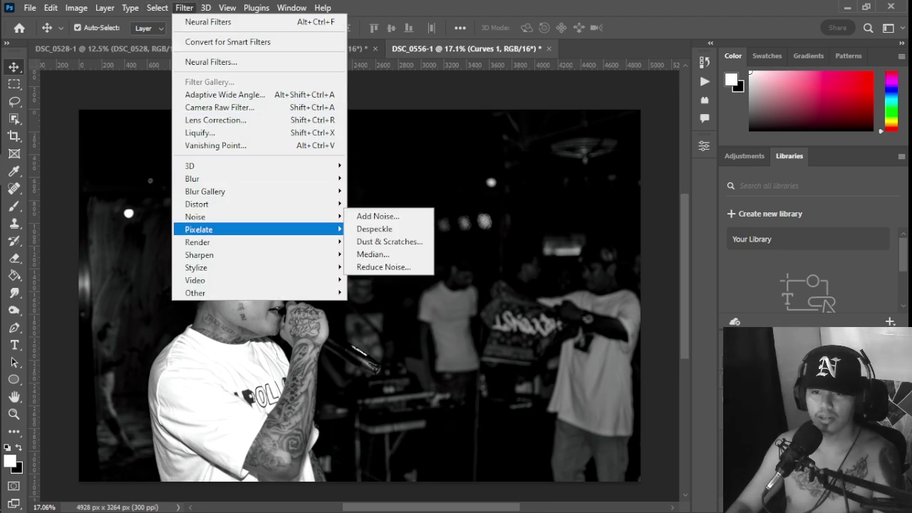
pyautogui.moveTo(285, 216)
pyautogui.click(385, 217)
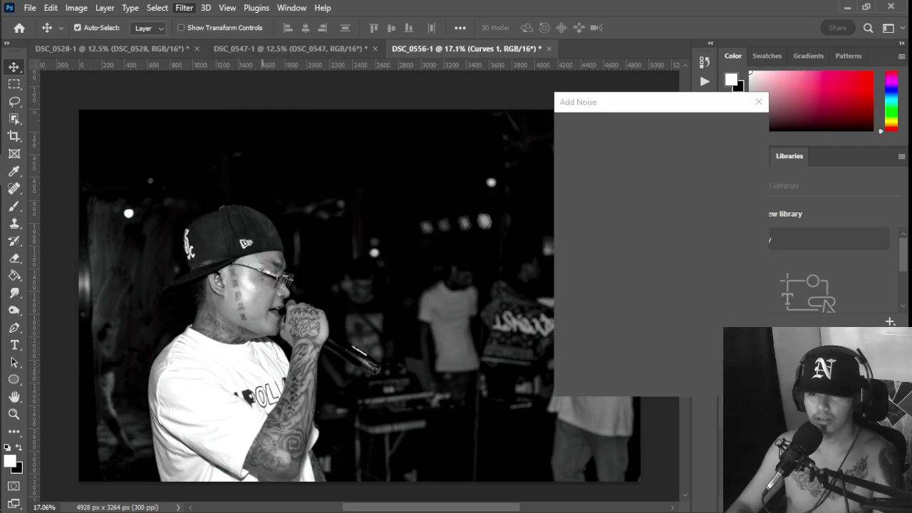
pyautogui.press('Return')
pyautogui.press('v')
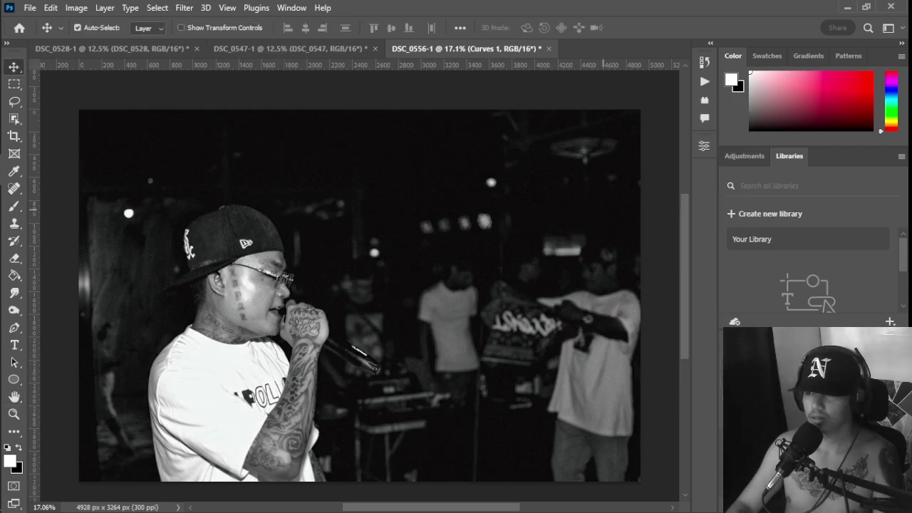
# Step: Extend the canvas to a 1:1 square spanning the photo's full width and fill the empty strips above and below with white
pyautogui.press('c')
pyautogui.moveTo(547, 285); pyautogui.dragTo(641, 260)
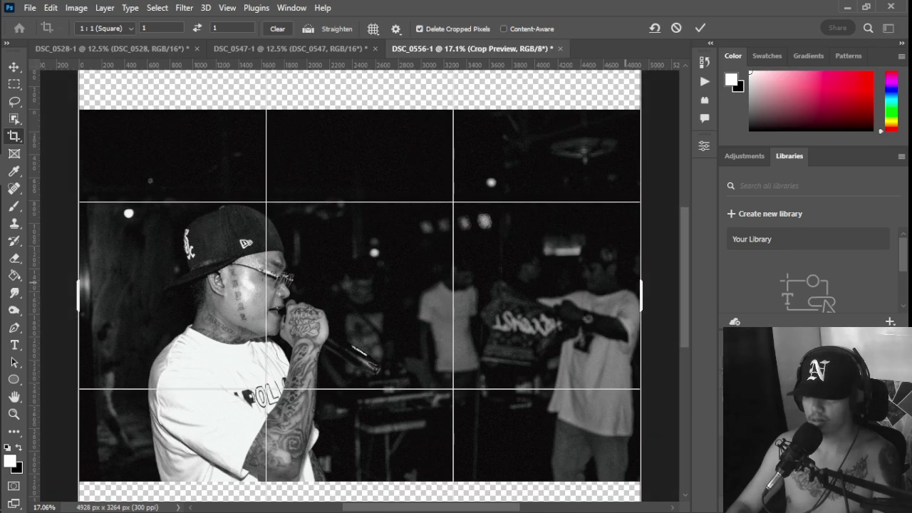
pyautogui.press('Return')
pyautogui.press('g')
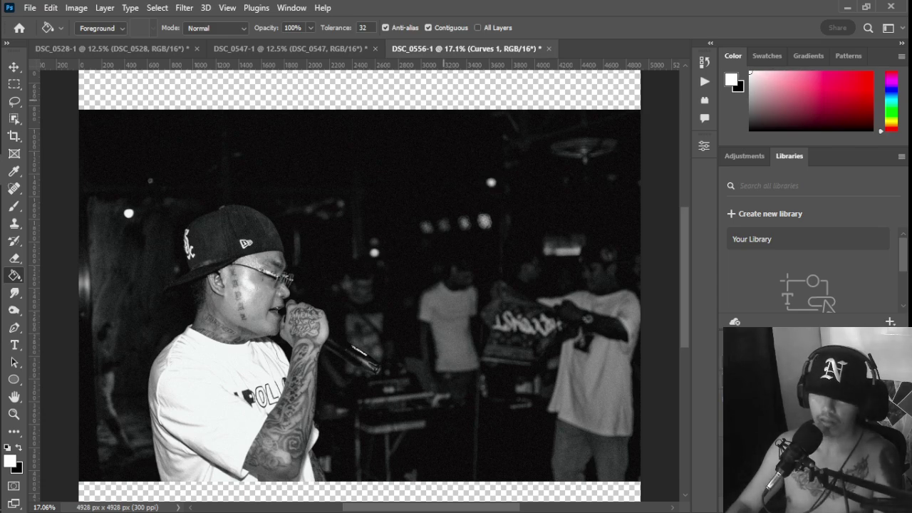
pyautogui.click(444, 100)
pyautogui.click(357, 491)
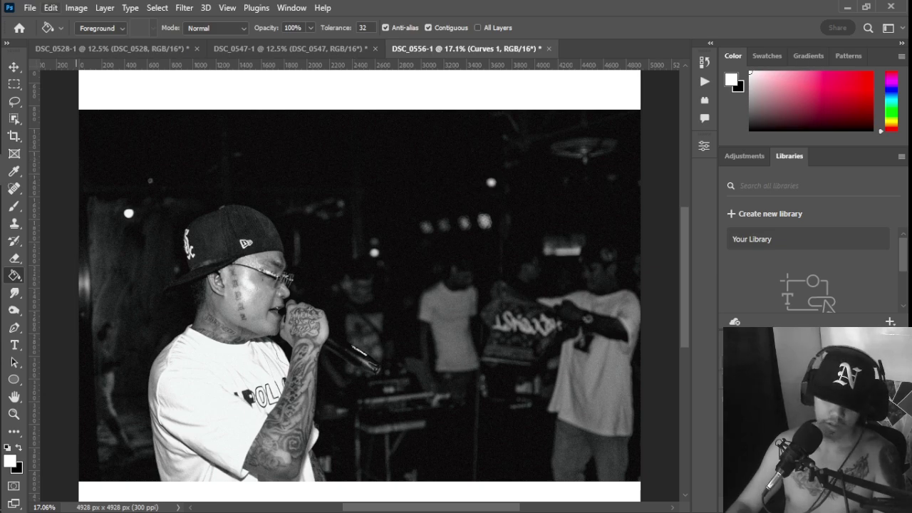
# Step: Resize the square image to a width of 15 inches at 300 pixels per inch
pyautogui.click(76, 8)
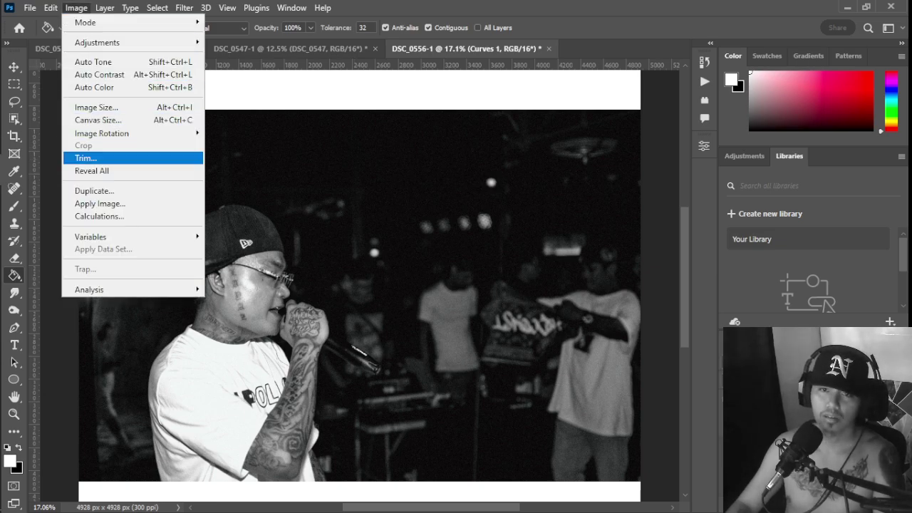
pyautogui.click(97, 107)
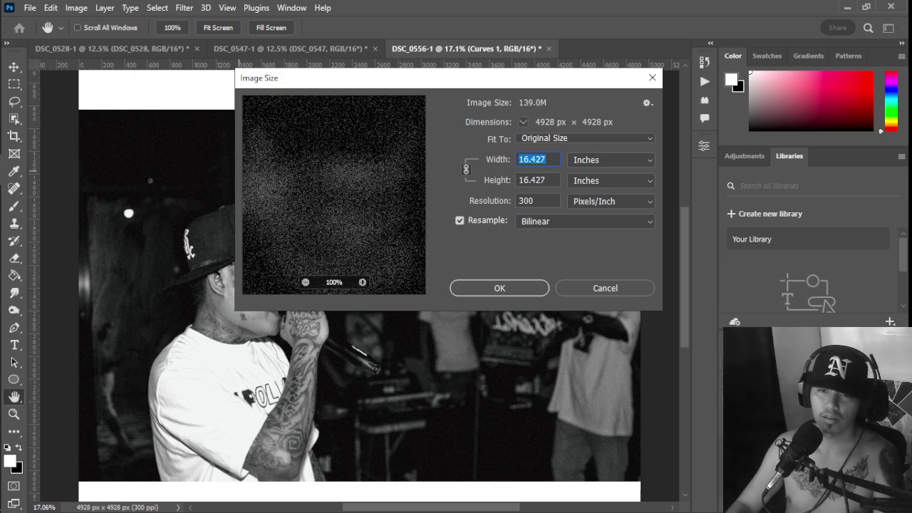
pyautogui.write('15')
pyautogui.press('Return')
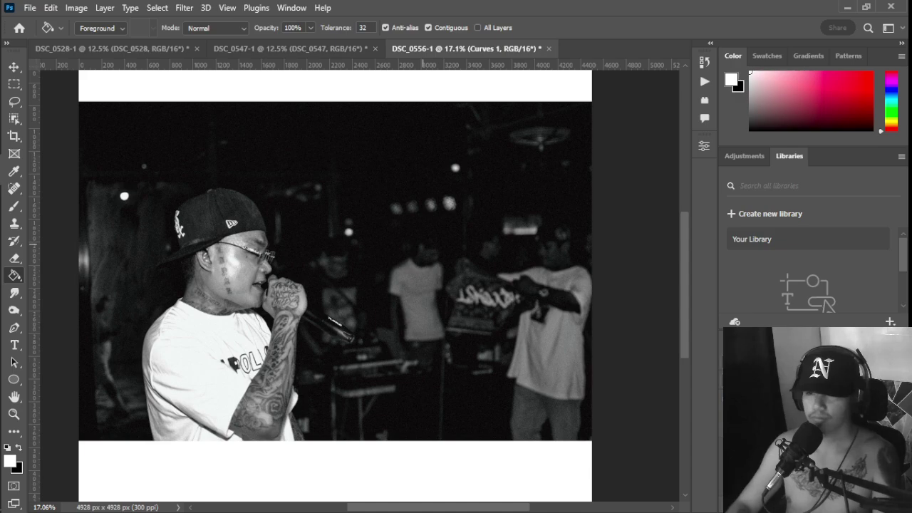
# Step: Quick-export the bordered photo as DSC_0556-1.png into the AAA EDITED folder
pyautogui.hotkey('alt', 'f')
pyautogui.press('e')
pyautogui.press('q')
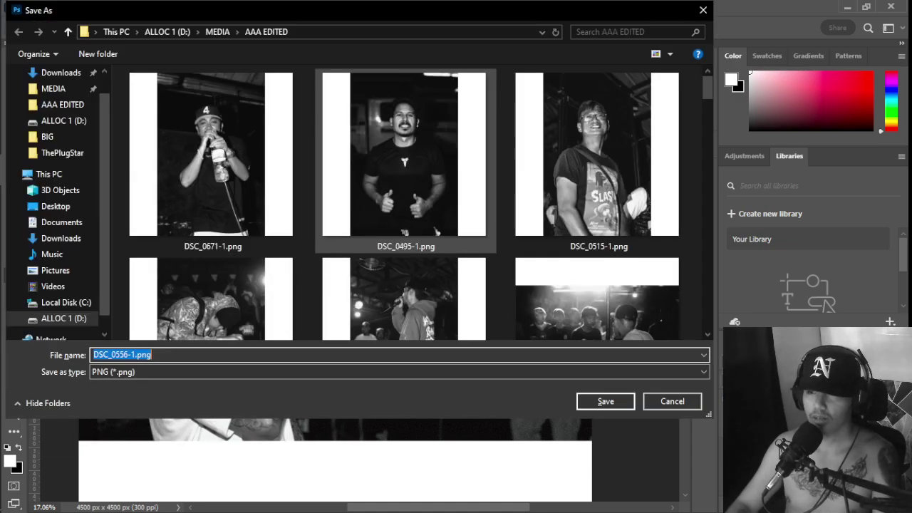
pyautogui.press('Return')
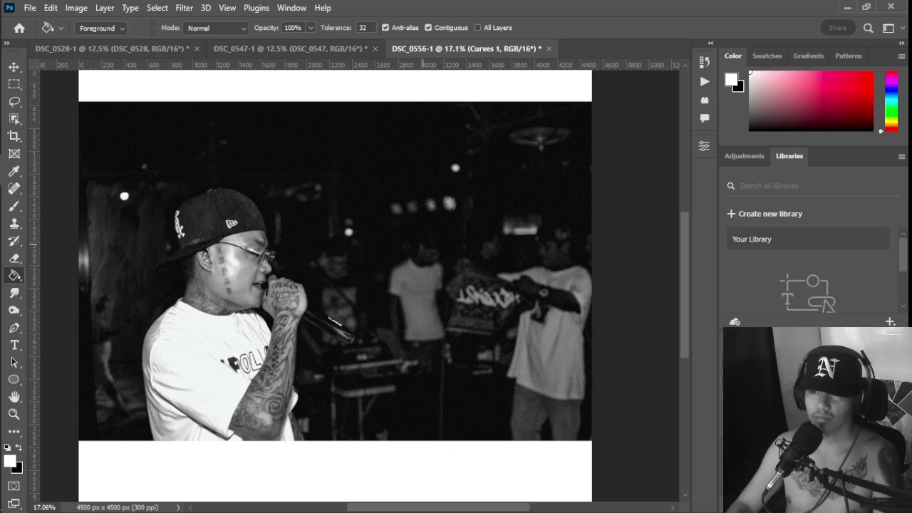
# Step: Try to export the same photo once more as DSC_0556-1.png in the AAA EDITED folder
pyautogui.hotkey('alt', 'f')
pyautogui.press('e')
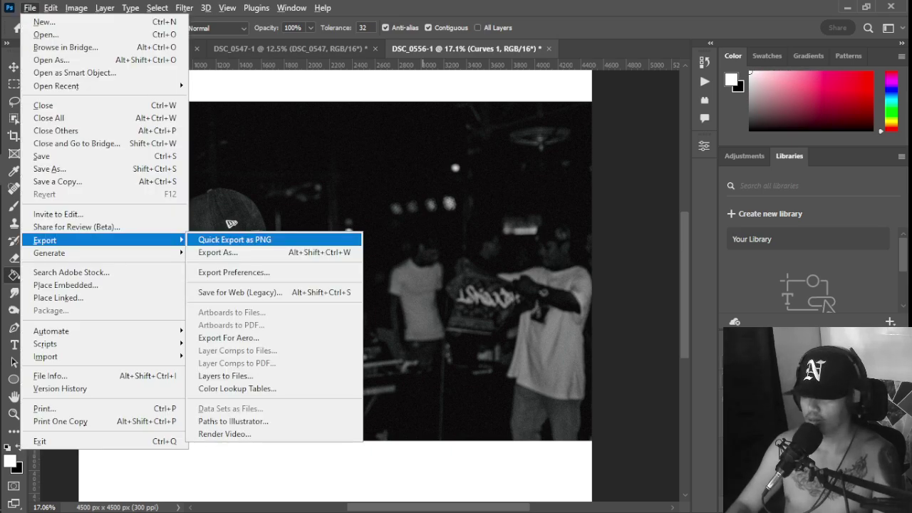
pyautogui.press('Return')
pyautogui.hotkey('ctrl', 'shift', 's')
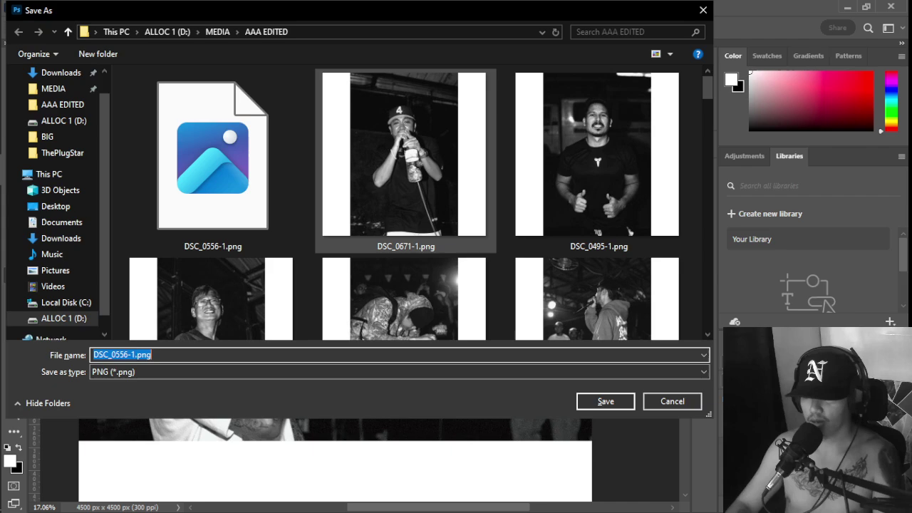
pyautogui.press('Return')
pyautogui.hotkey('alt', 'f')
pyautogui.press('Escape')
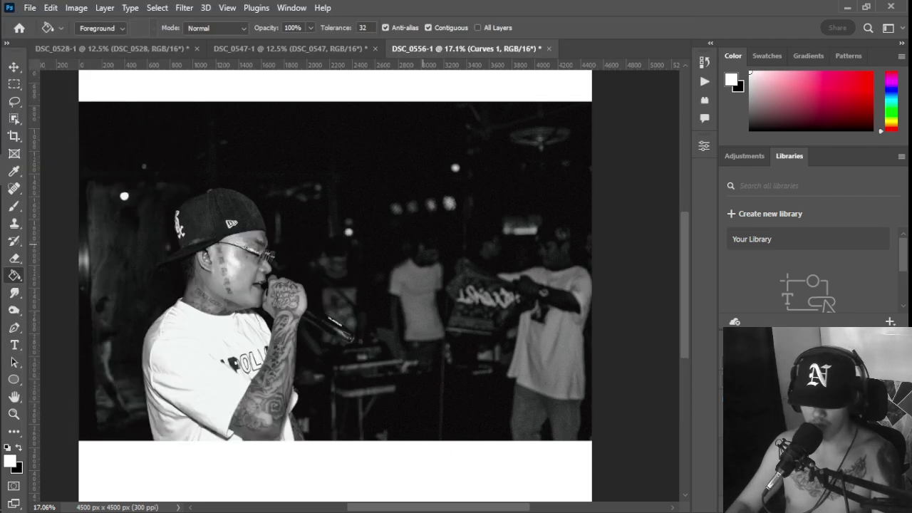
# Step: Close the DSC_0556-1 document without saving its changes
pyautogui.hotkey('ctrl', 'shift', 's')
pyautogui.press('Return')
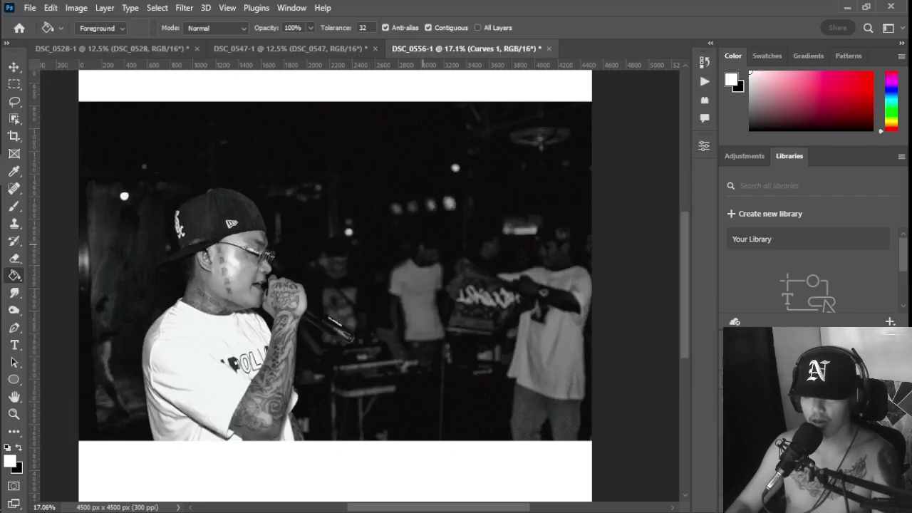
pyautogui.press('n')
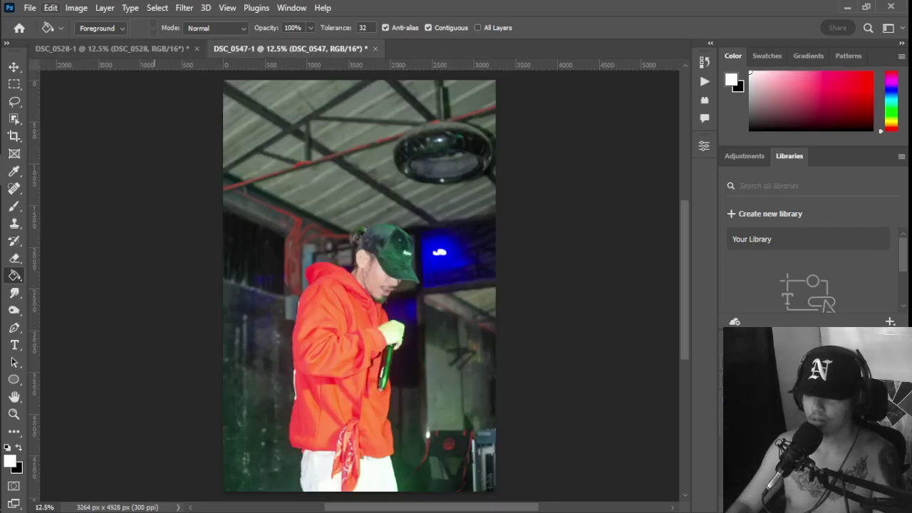
# Step: Run Calculations on DSC_0547-1 with Green as the first channel, Blue as the second, Multiply blending at 100%, and a new channel as result
pyautogui.click(77, 8)
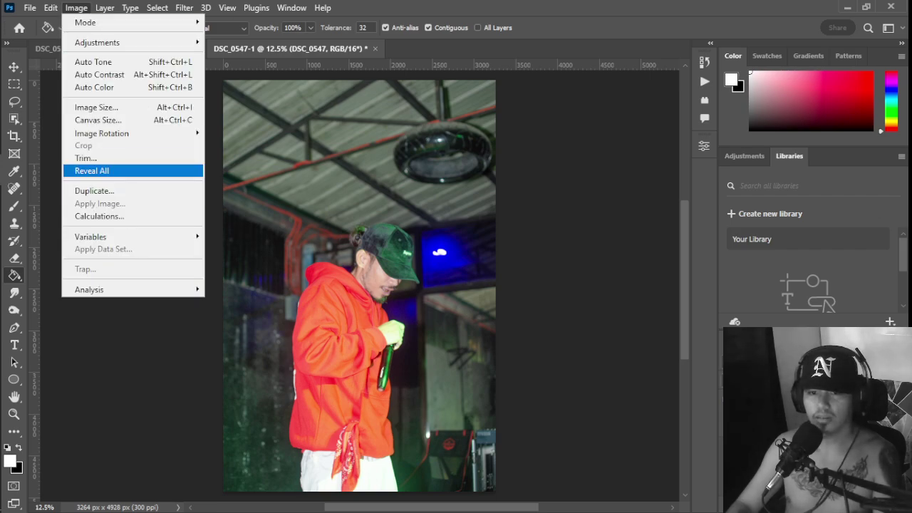
pyautogui.click(100, 216)
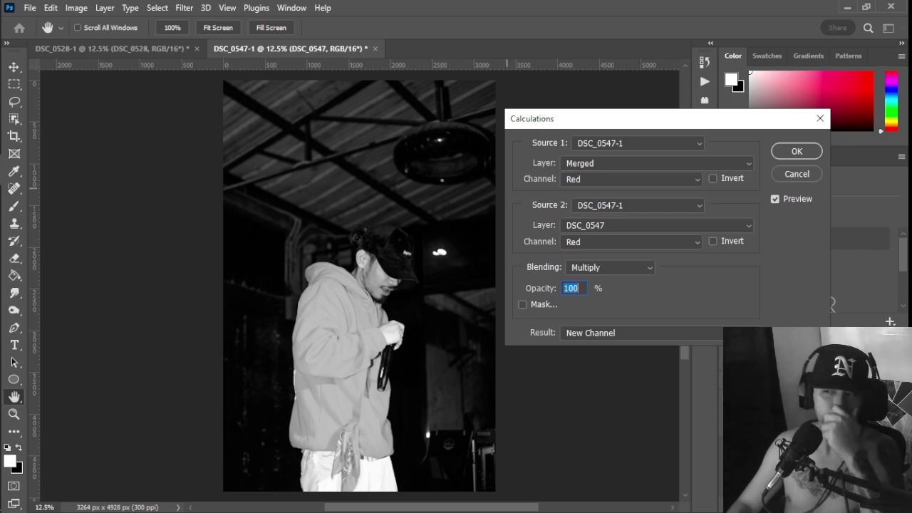
pyautogui.click(631, 179)
pyautogui.click(610, 209)
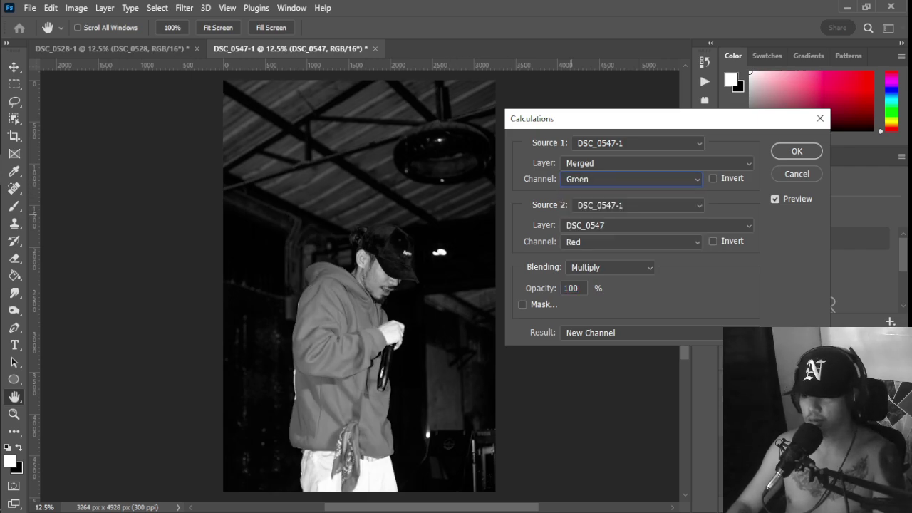
pyautogui.click(631, 242)
pyautogui.click(611, 286)
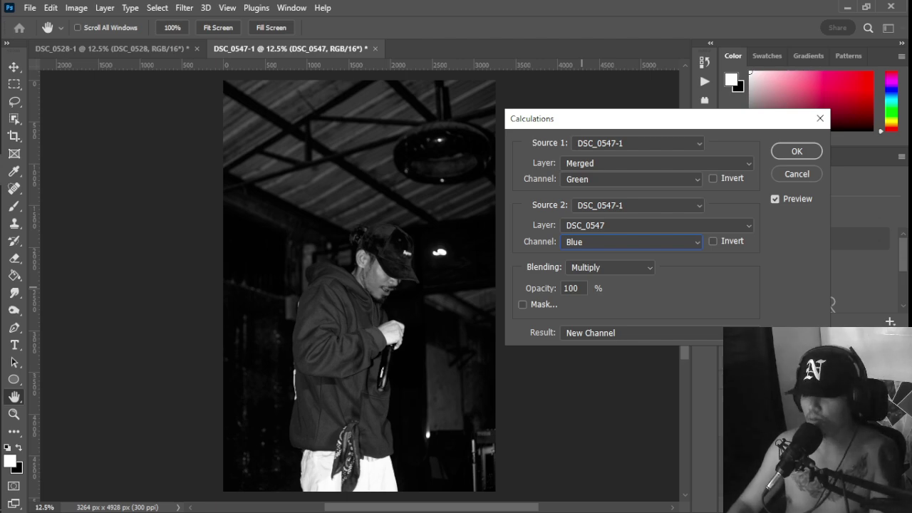
pyautogui.press('Return')
# Step: Copy the entire calculated alpha channel and paste it as a new layer over the colour photo
pyautogui.press('x')
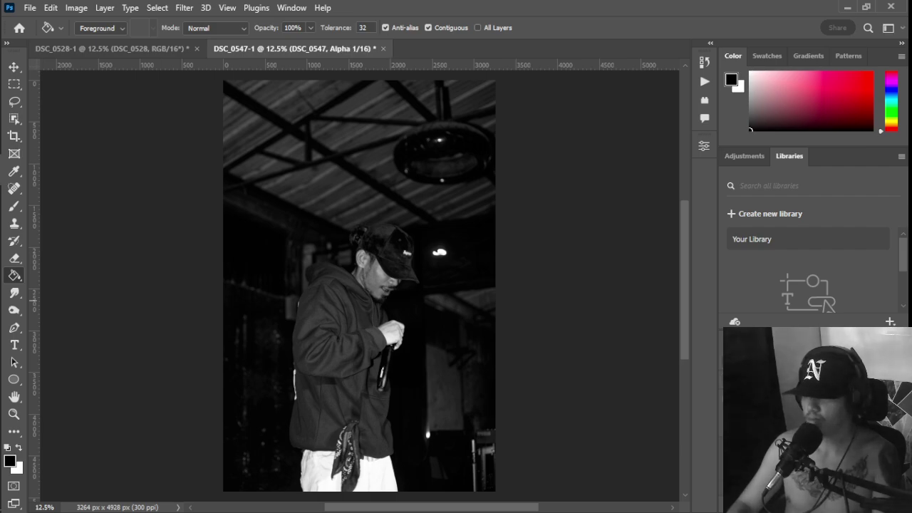
pyautogui.hotkey('ctrl', 'a')
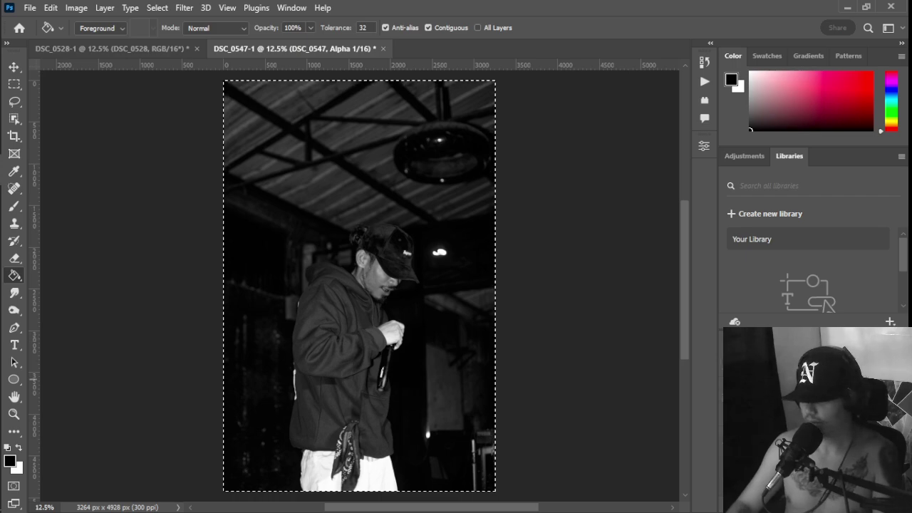
pyautogui.hotkey('ctrl', 'c')
pyautogui.press('x')
pyautogui.hotkey('ctrl', '2')
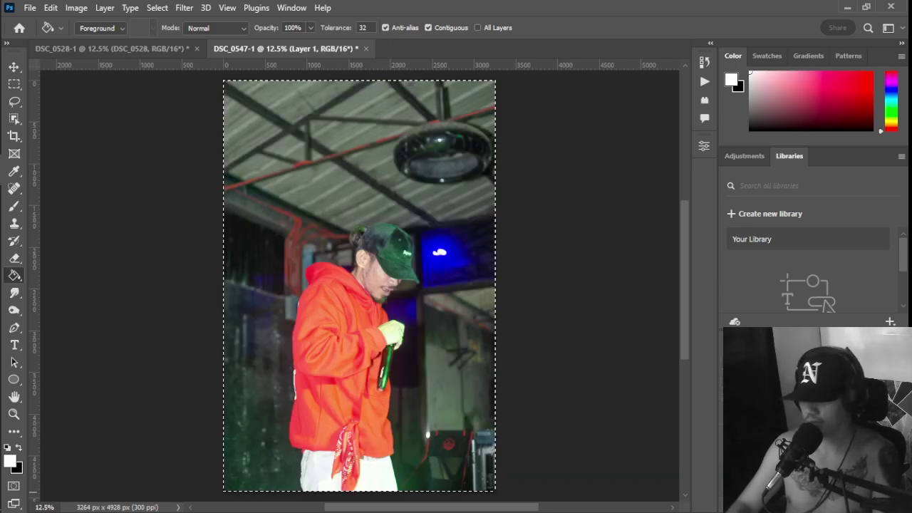
pyautogui.hotkey('ctrl', 'v')
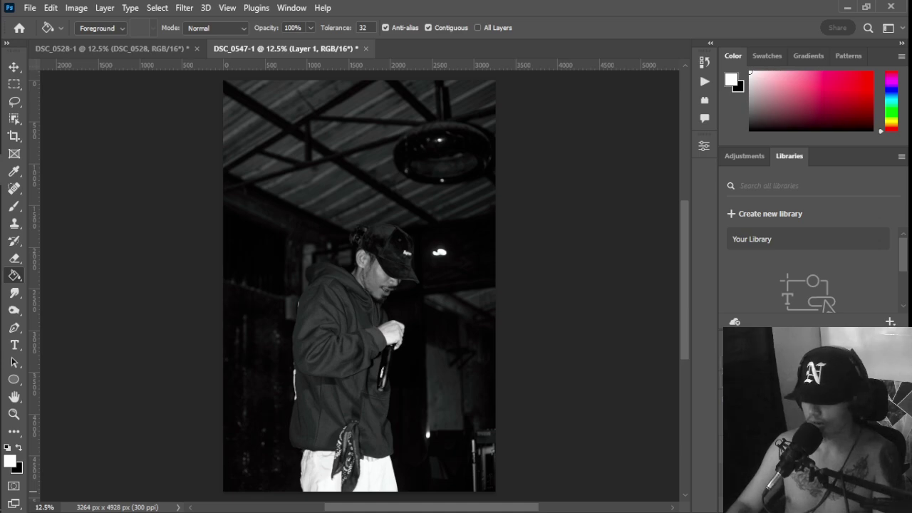
# Step: Add a Curves adjustment layer and move its white point to Input 167, Output 255
pyautogui.click(814, 505)
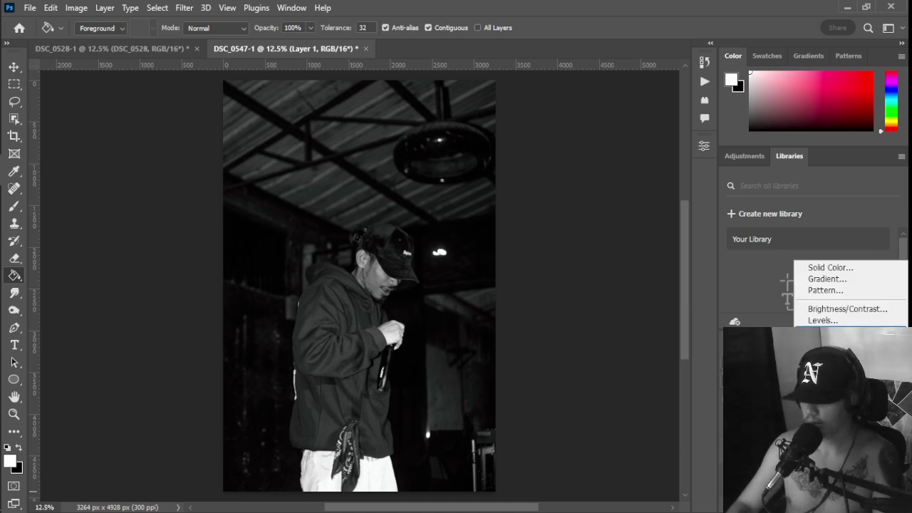
pyautogui.click(823, 332)
pyautogui.moveTo(668, 320); pyautogui.dragTo(637, 320)
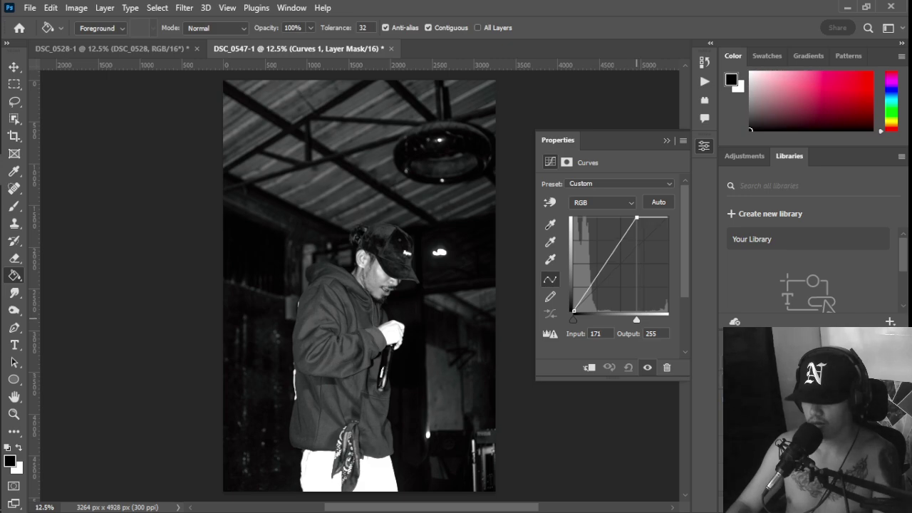
pyautogui.moveTo(637, 320); pyautogui.dragTo(635, 320)
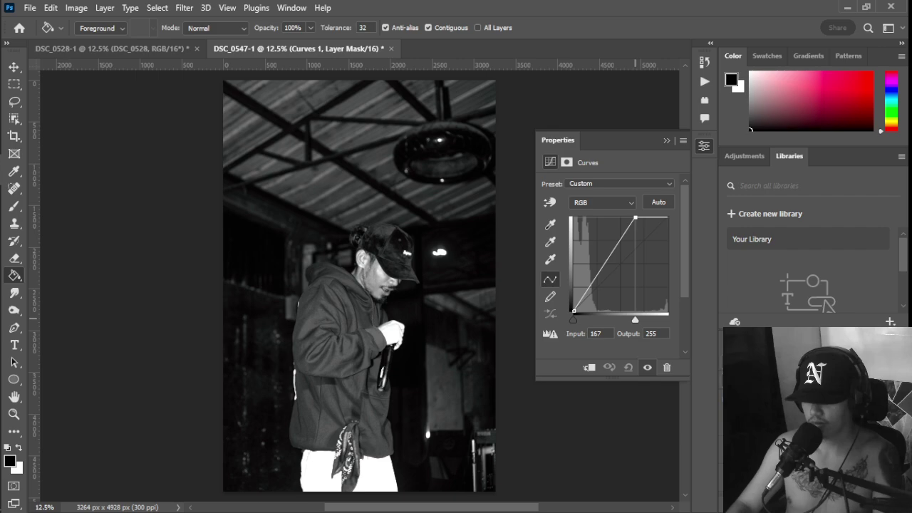
pyautogui.click(668, 140)
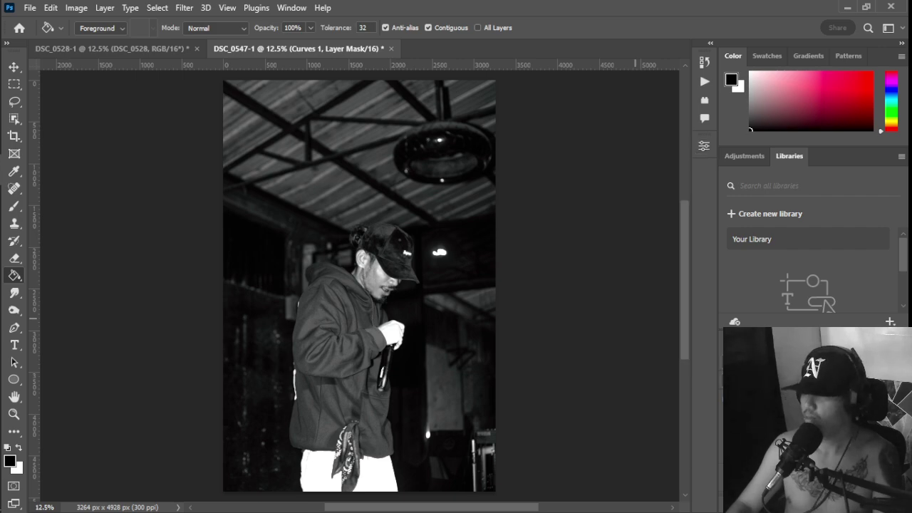
# Step: Merge the Curves adjustment with the layers below and reapply the last Add Noise filter to the result
pyautogui.click(806, 472)
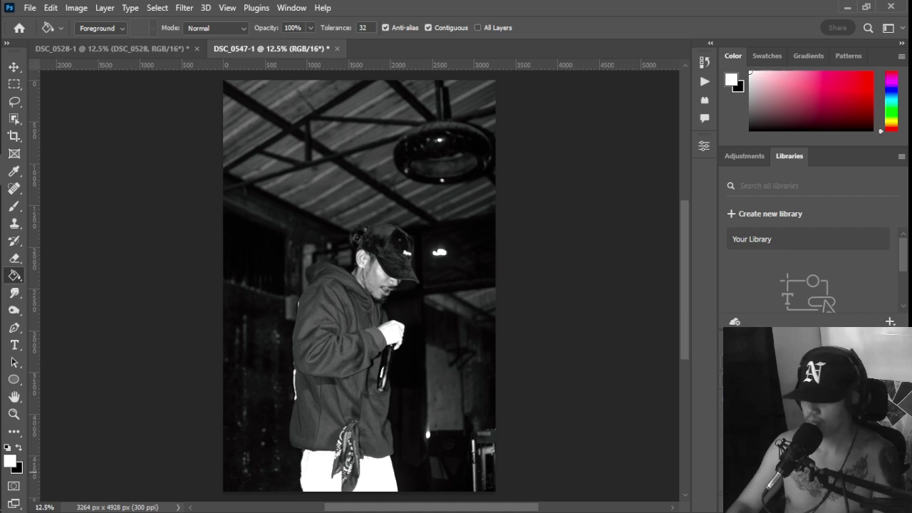
pyautogui.click(184, 8)
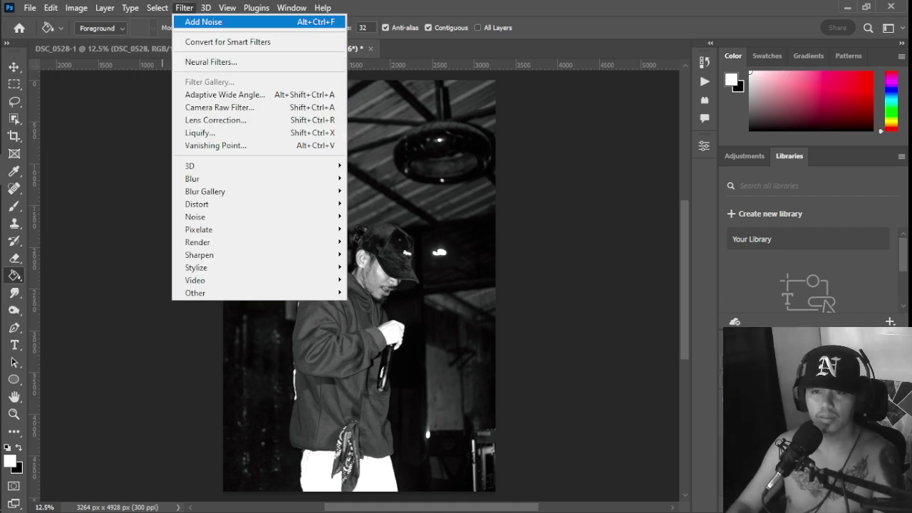
pyautogui.click(204, 22)
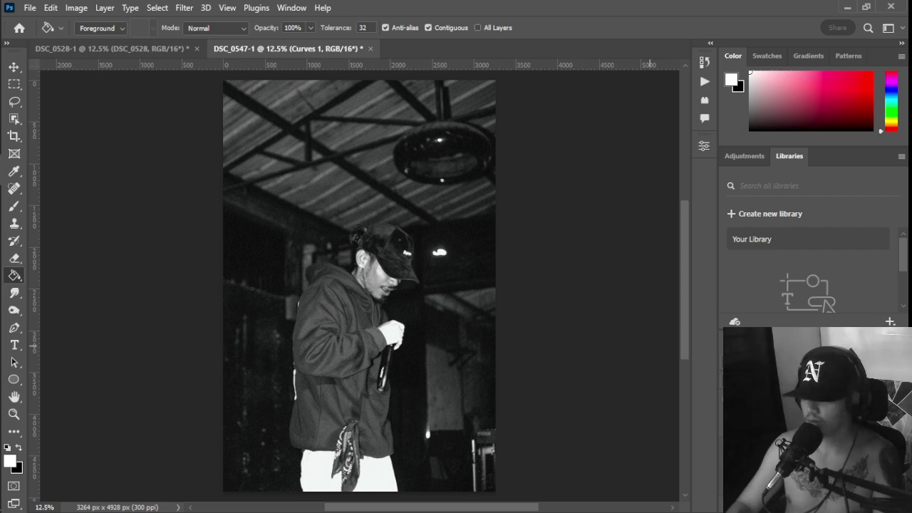
# Step: Extend DSC_0547-1 to a 1:1 square canvas covering the photo's full height and fill both empty side strips with white
pyautogui.press('c')
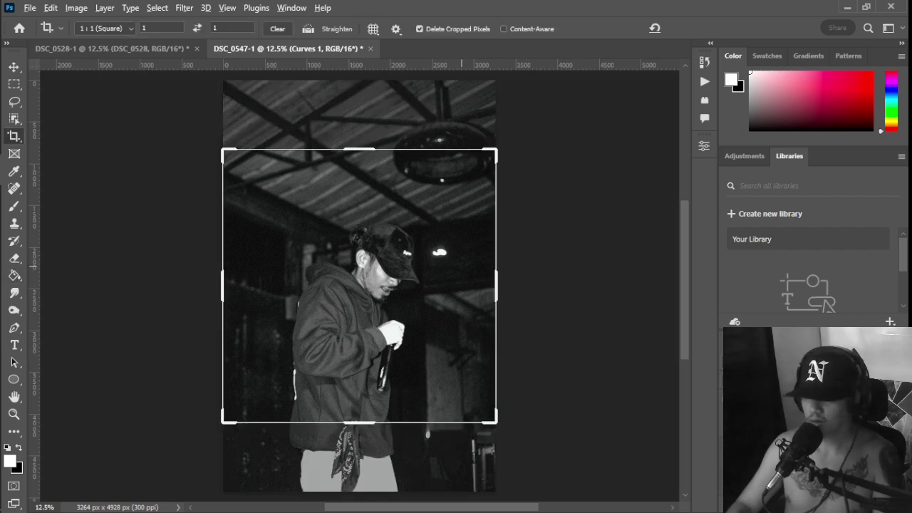
pyautogui.moveTo(497, 249); pyautogui.dragTo(567, 246)
pyautogui.press('Return')
pyautogui.press('g')
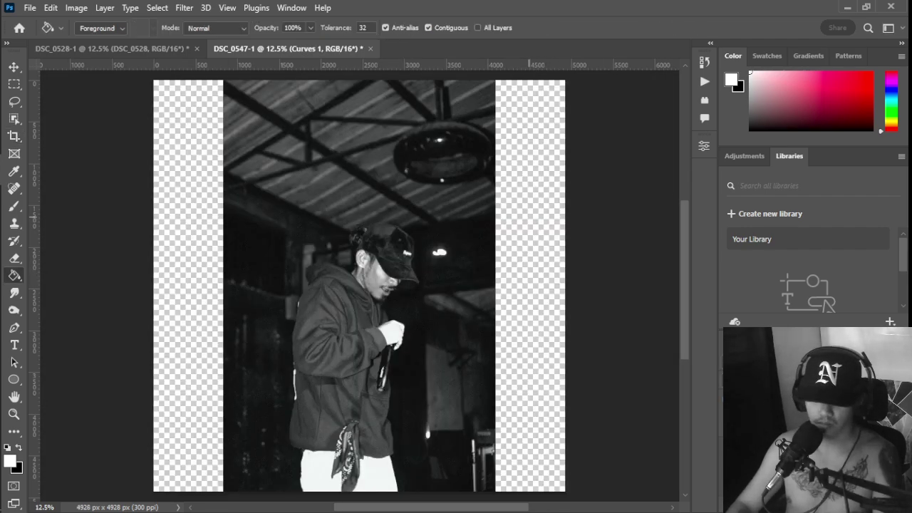
pyautogui.click(527, 285)
pyautogui.click(189, 235)
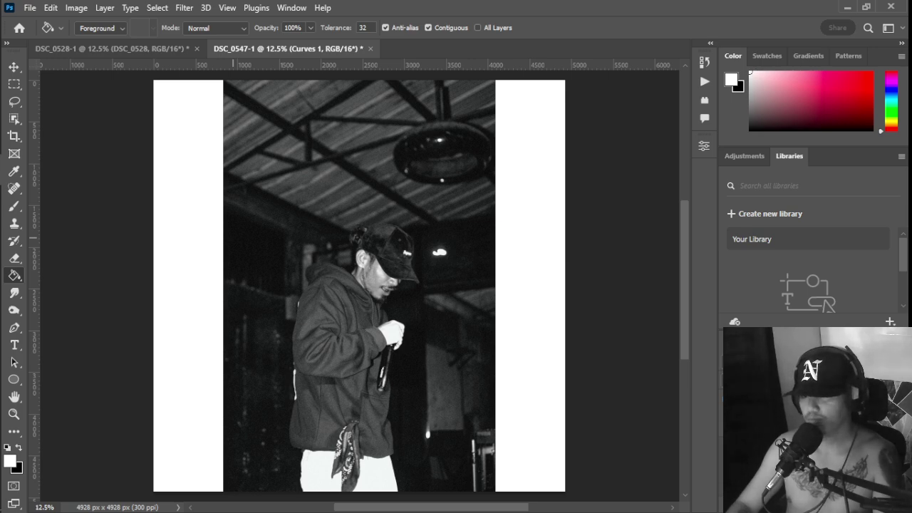
# Step: Resize the DSC_0547-1 image to 15 inches wide with proportions linked at 300 pixels/inch
pyautogui.click(76, 7)
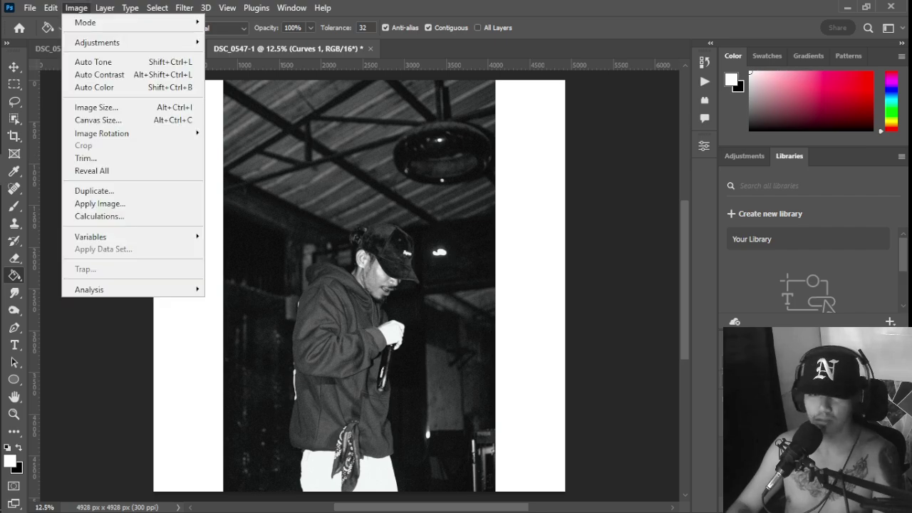
pyautogui.click(96, 107)
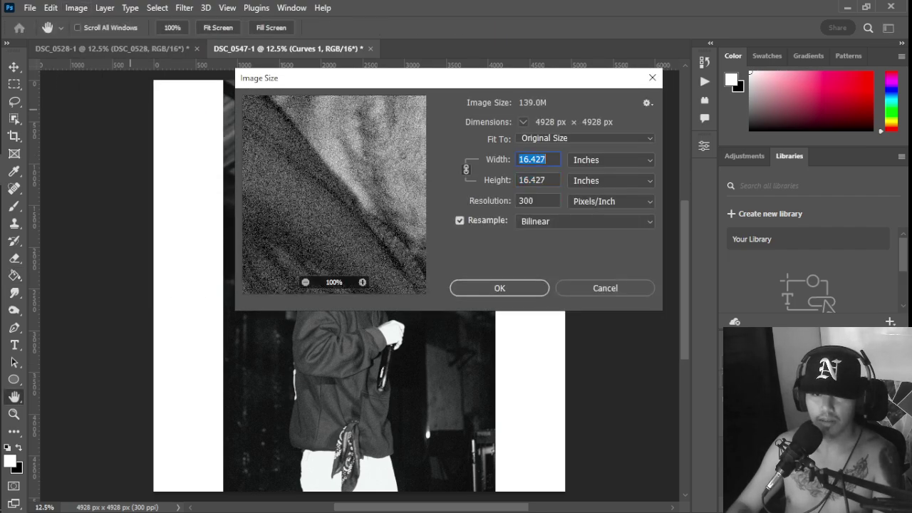
pyautogui.write('15')
pyautogui.press('Return')
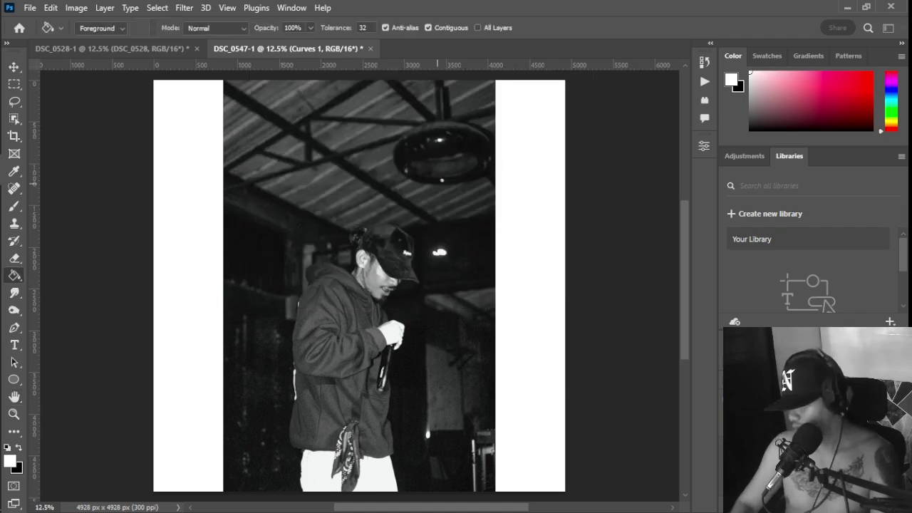
# Step: Quick-export the bordered photo as DSC_0547-1.png into the AAA EDITED folder
pyautogui.click(29, 8)
pyautogui.moveTo(46, 240)
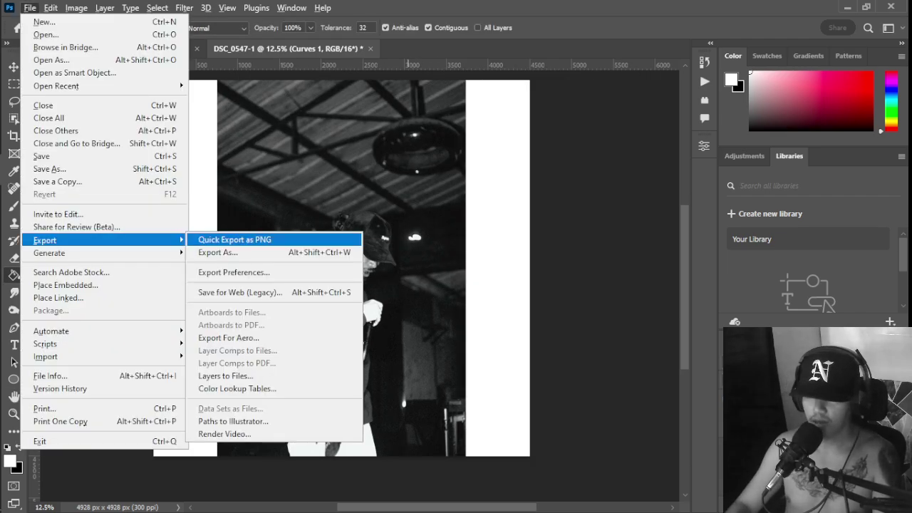
pyautogui.click(246, 240)
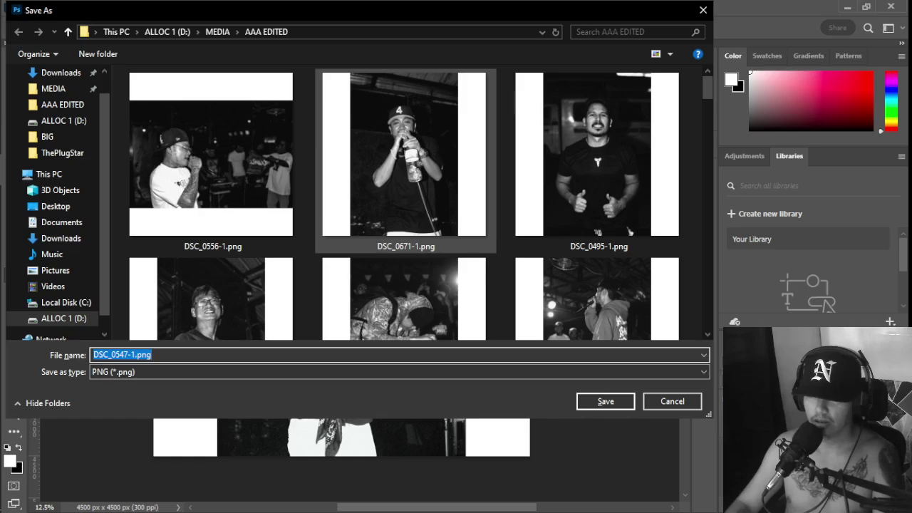
pyautogui.press('Return')
pyautogui.hotkey('alt', 'f')
pyautogui.press('e')
pyautogui.press('Return')
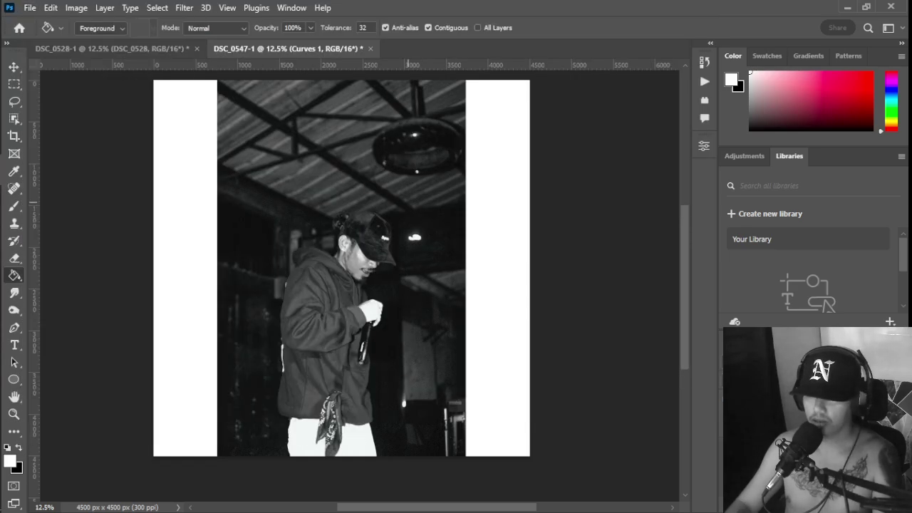
pyautogui.press('Escape')
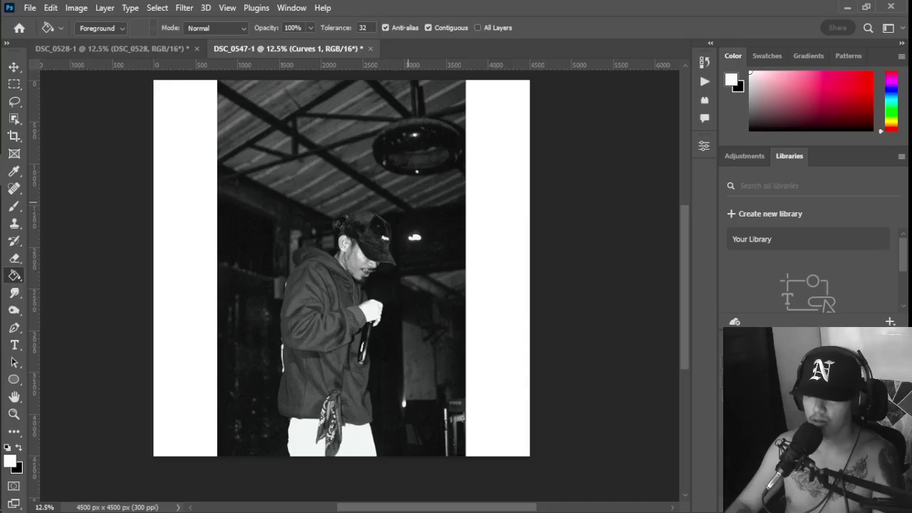
pyautogui.hotkey('alt', 'f')
pyautogui.press('Escape')
pyautogui.press('Escape')
pyautogui.hotkey('ctrl', 'shift', 's')
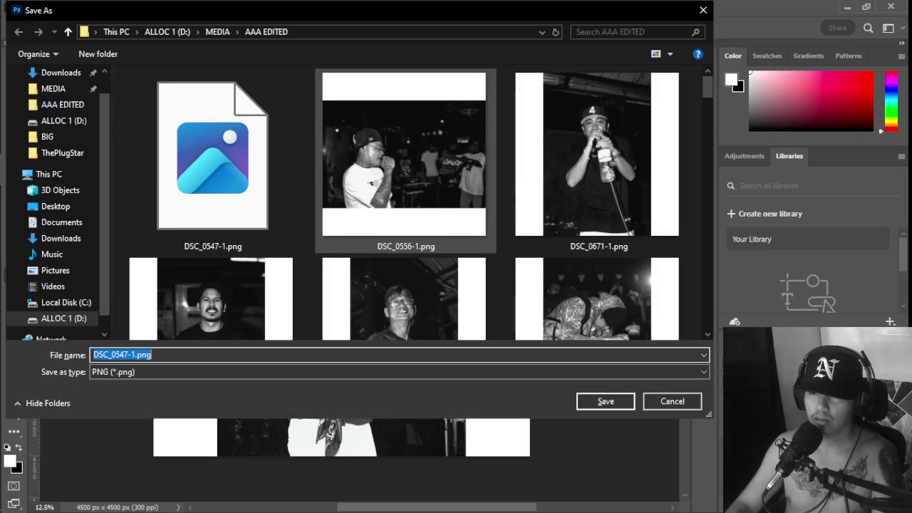
pyautogui.press('Escape')
pyautogui.hotkey('alt', 'f')
pyautogui.press('e')
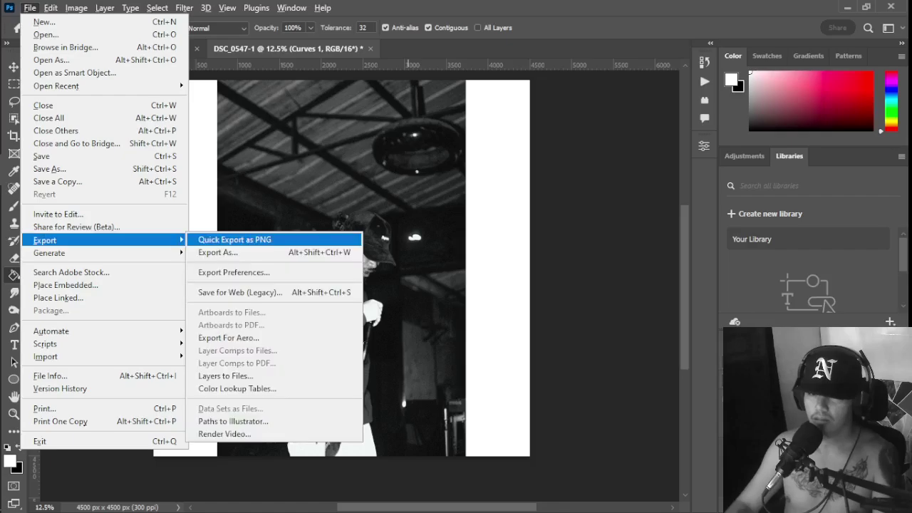
pyautogui.press('Return')
pyautogui.hotkey('ctrl', 'shift', 's')
pyautogui.press('Return')
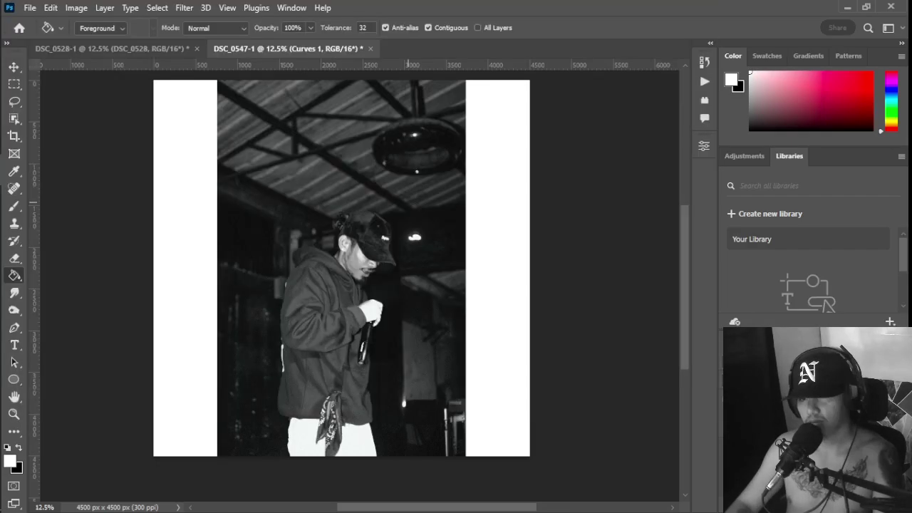
# Step: Close the DSC_0547-1 document without saving its changes
pyautogui.hotkey('ctrl', 'w')
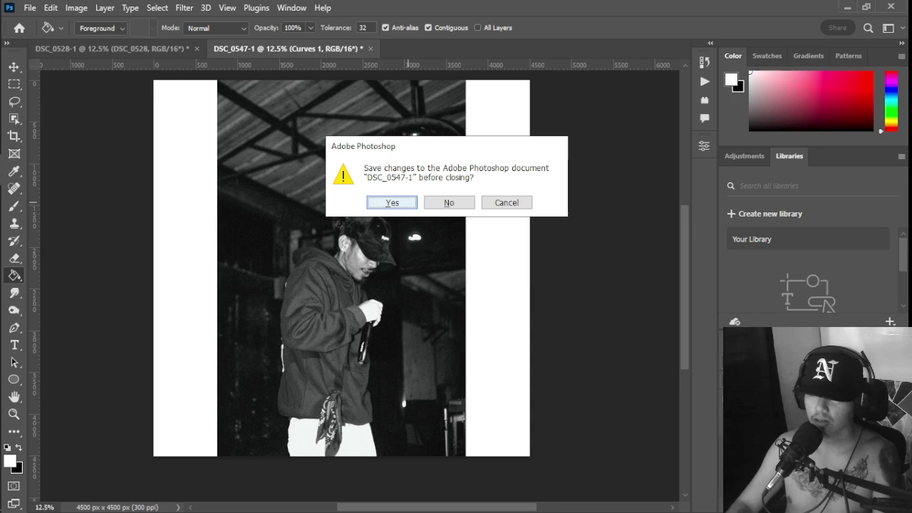
pyautogui.press('Escape')
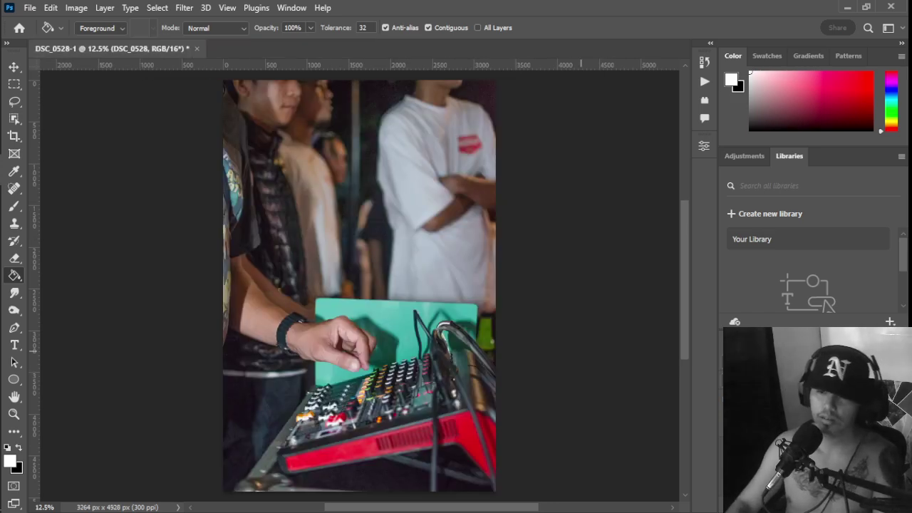
# Step: Run Calculations on DSC_0528-1 with Green as the first channel, Blue as the second, Multiply blending at 100%, and a new channel as result
pyautogui.click(76, 7)
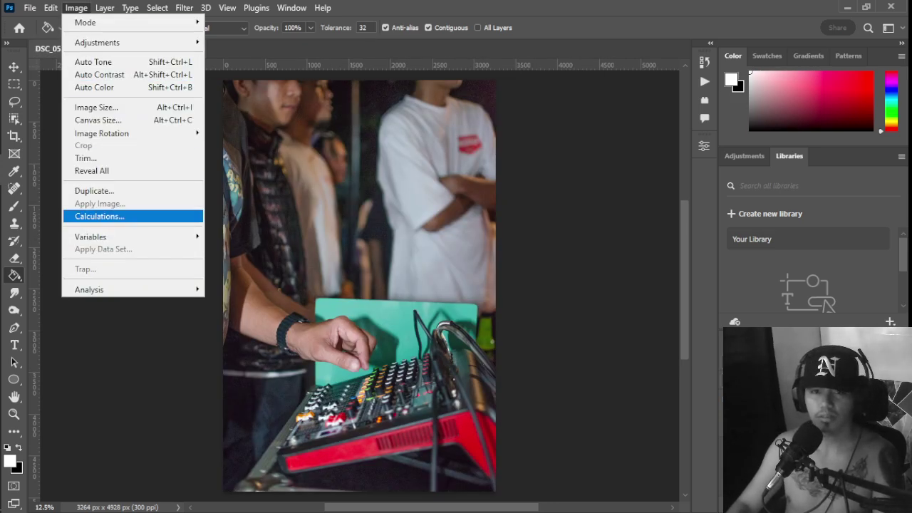
pyautogui.click(96, 217)
pyautogui.click(631, 180)
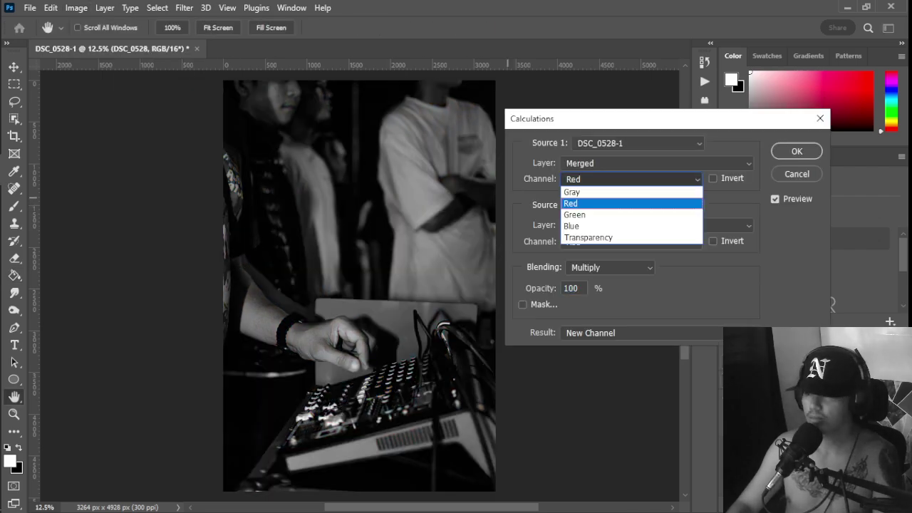
pyautogui.click(584, 215)
pyautogui.click(631, 242)
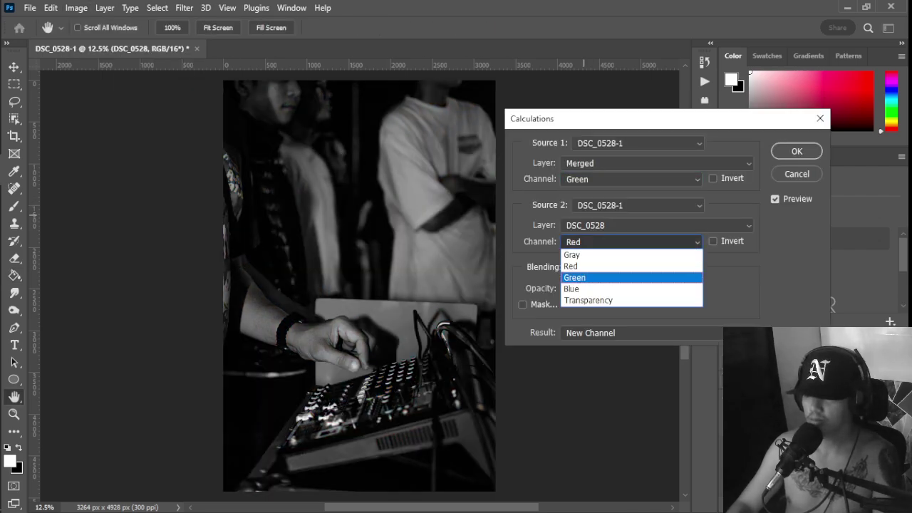
pyautogui.click(574, 286)
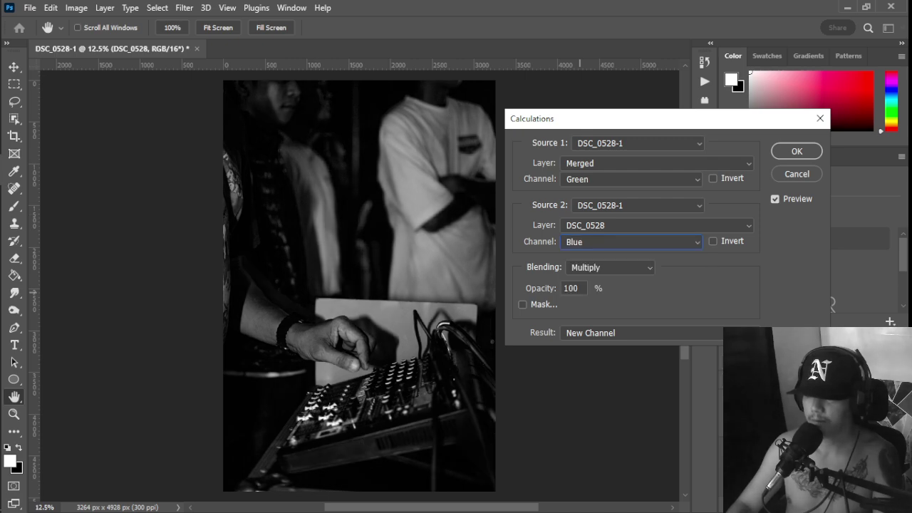
pyautogui.click(796, 151)
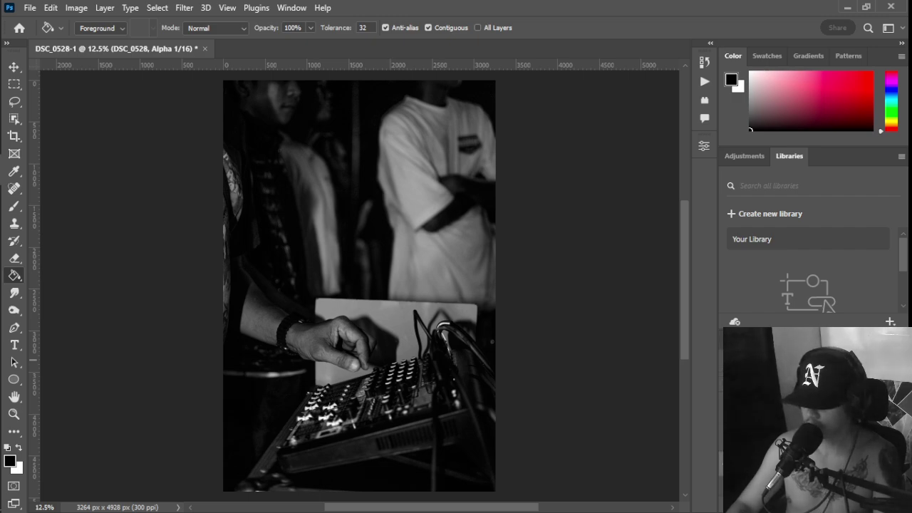
# Step: Copy the whole calculated alpha channel of DSC_0528-1 and paste it as a new layer over the colour photo
pyautogui.hotkey('ctrl', 'a')
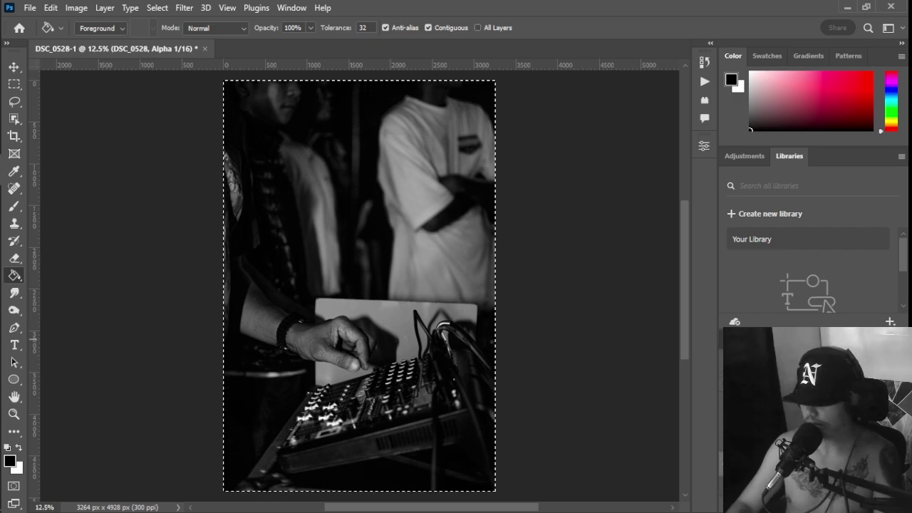
pyautogui.hotkey('ctrl', '2')
pyautogui.hotkey('ctrl', 'v')
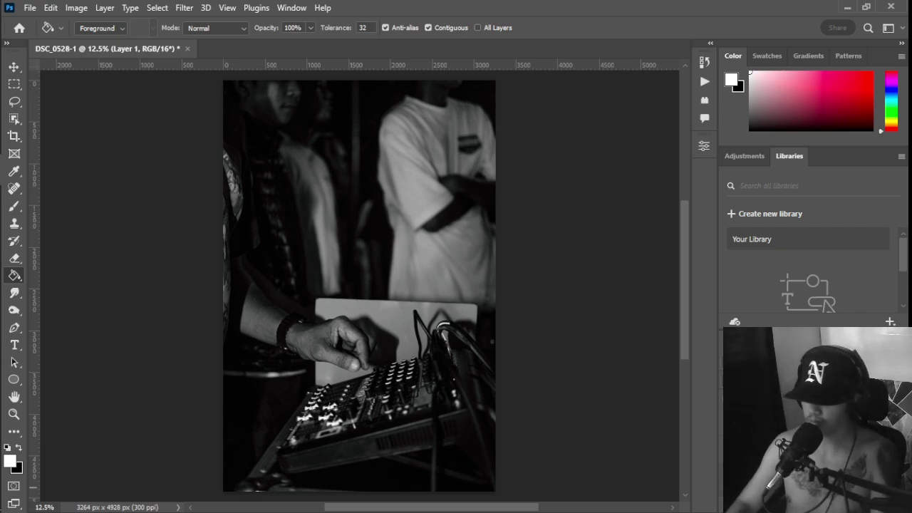
# Step: Add a Curves adjustment layer with its white point at Input 165, Output 255, and merge it with the layers below
pyautogui.click(814, 506)
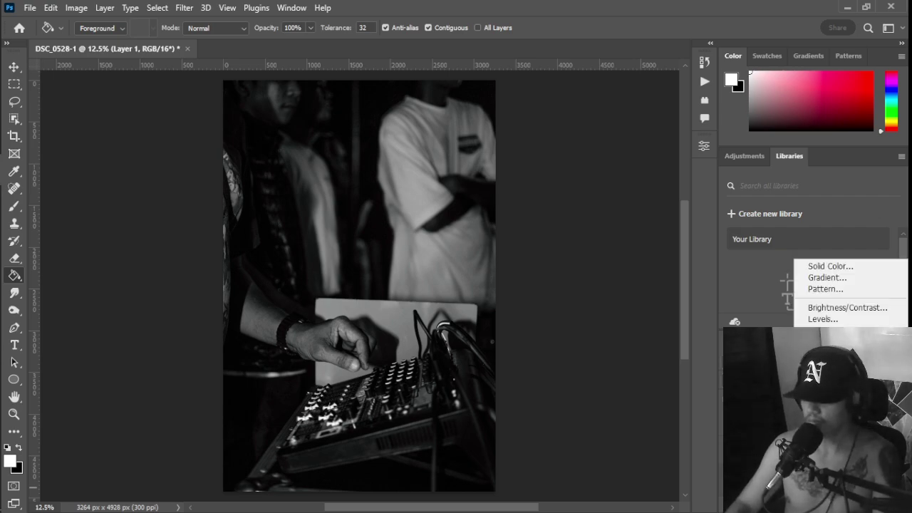
pyautogui.click(820, 330)
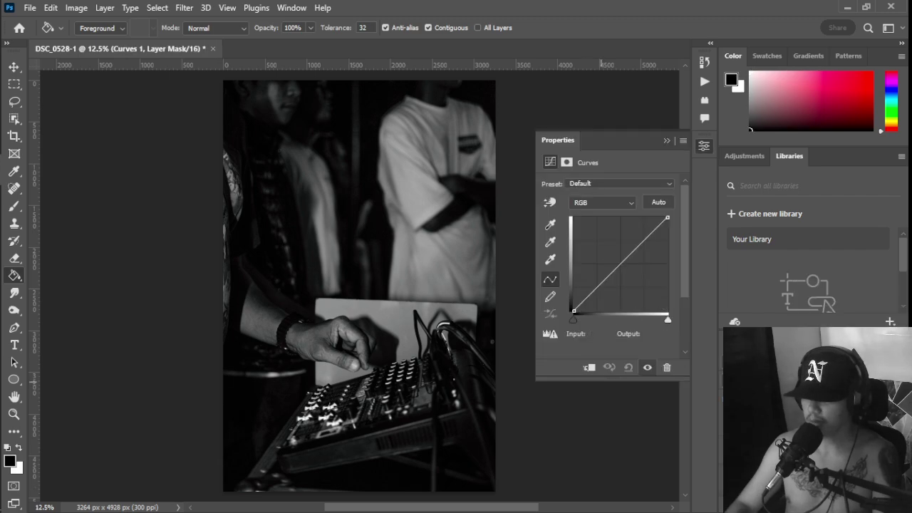
pyautogui.moveTo(668, 319); pyautogui.dragTo(635, 320)
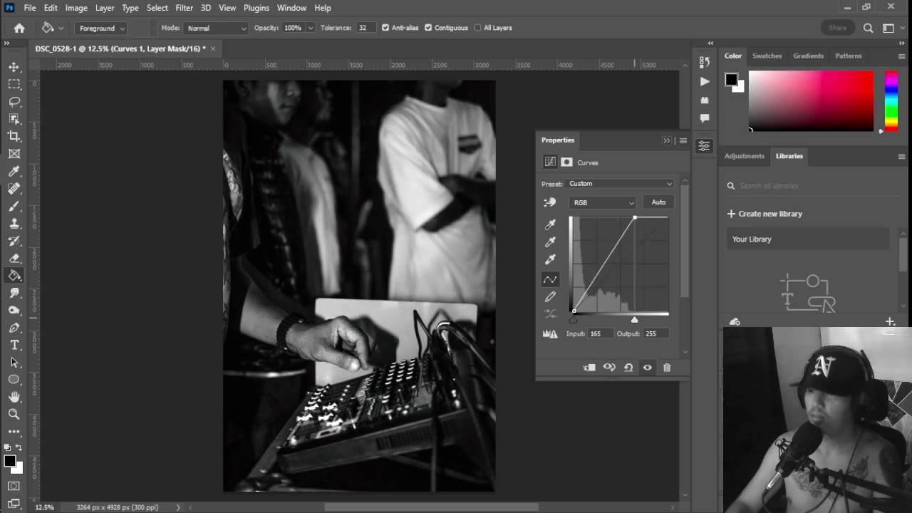
pyautogui.click(668, 140)
pyautogui.click(806, 486)
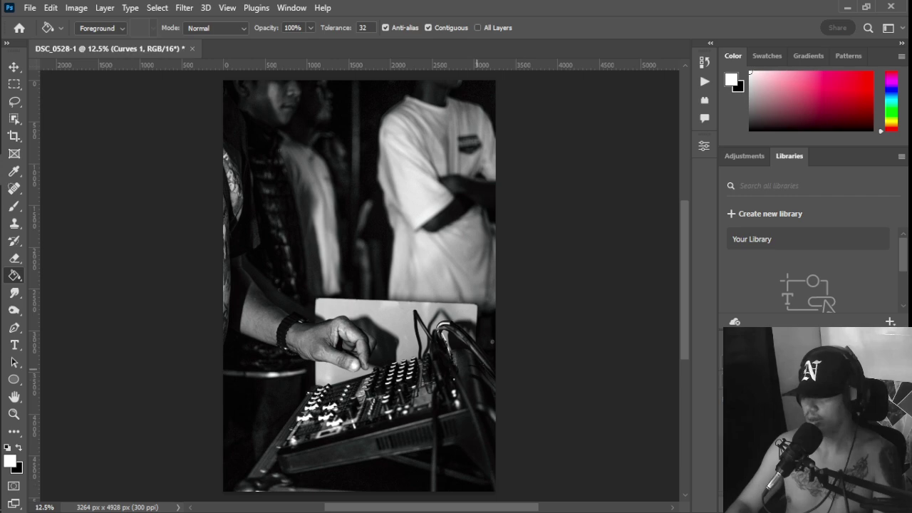
# Step: Set the crop of DSC_0528-1 to keep the Original Ratio
pyautogui.press('c')
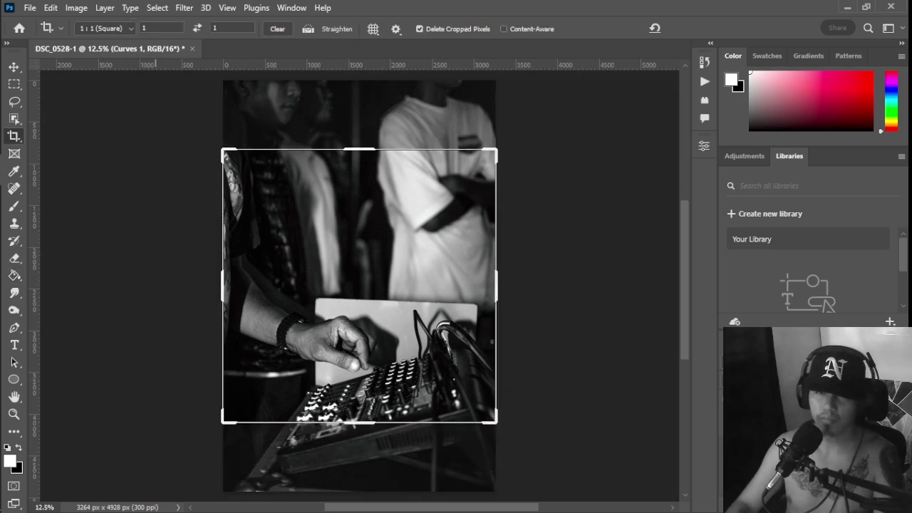
pyautogui.click(105, 28)
pyautogui.click(102, 64)
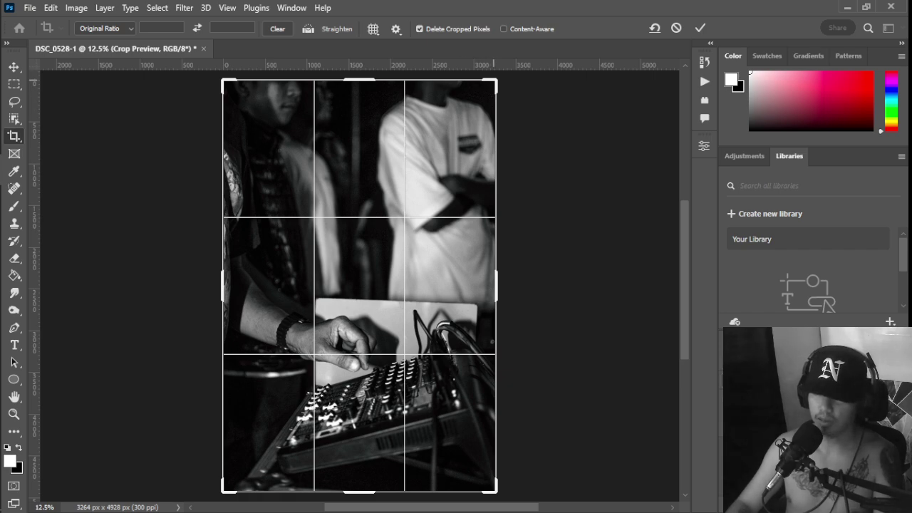
# Step: Try cropping DSC_0528-1 slightly tighter, to about 3127 × 4721 px, and undo that crop
pyautogui.moveTo(481, 81)
pyautogui.mouseDown()
pyautogui.moveTo(496, 71)
pyautogui.moveTo(470, 71)
pyautogui.moveTo(499, 67)
pyautogui.moveTo(484, 67)
pyautogui.mouseUp()
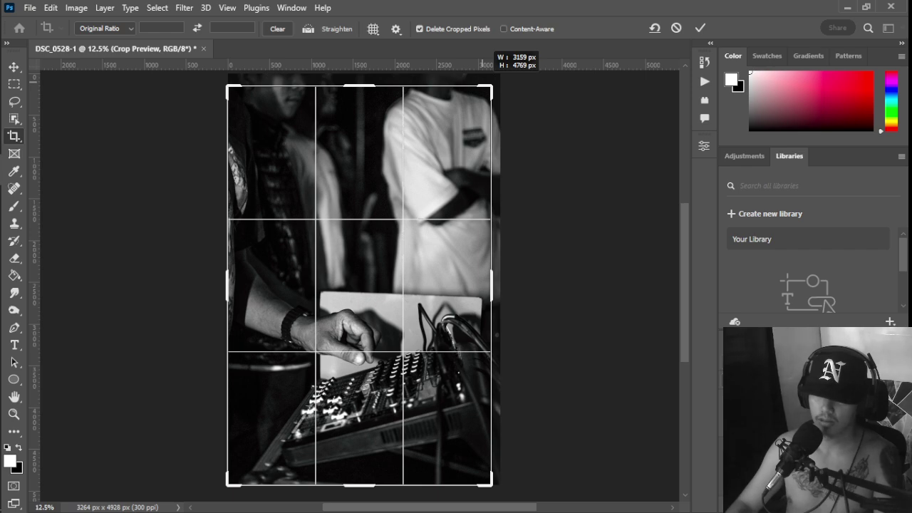
pyautogui.moveTo(487, 57)
pyautogui.mouseDown()
pyautogui.moveTo(464, 69)
pyautogui.moveTo(494, 54)
pyautogui.moveTo(487, 57)
pyautogui.mouseUp()
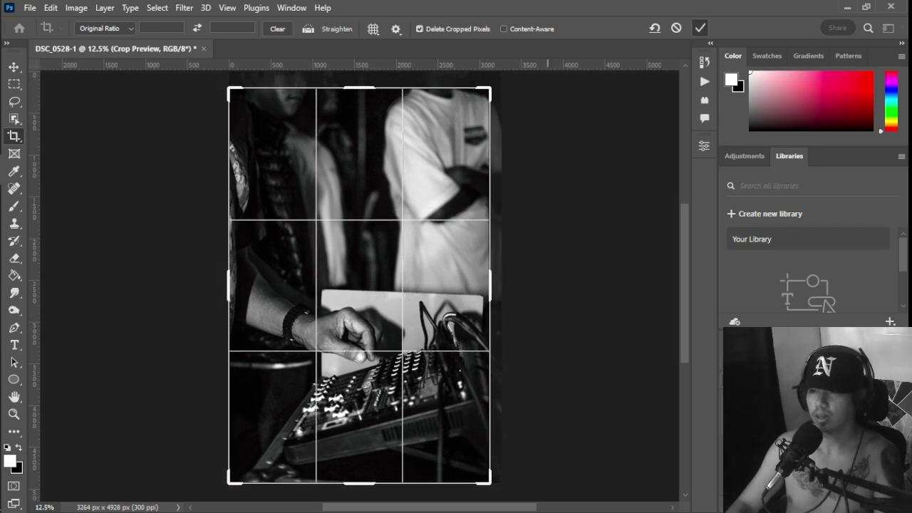
pyautogui.click(701, 28)
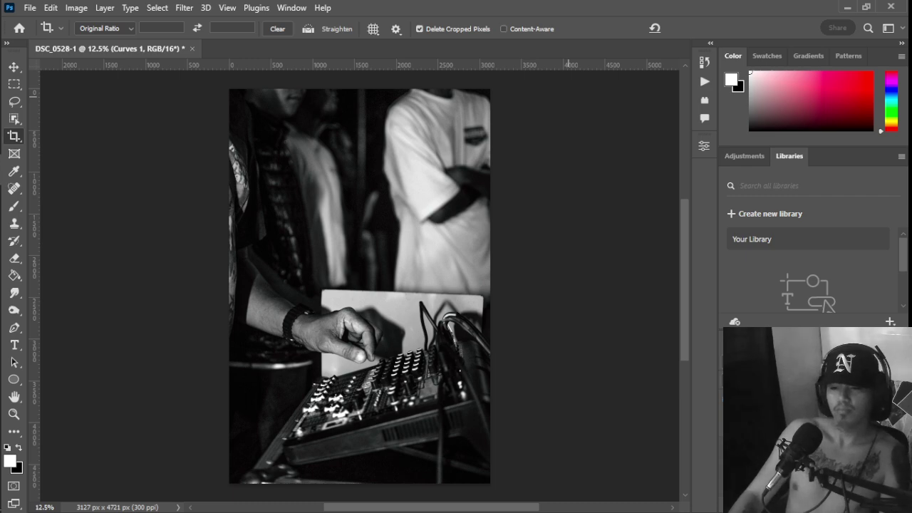
pyautogui.hotkey('ctrl', 'z')
pyautogui.scroll(-1, 479, 130)
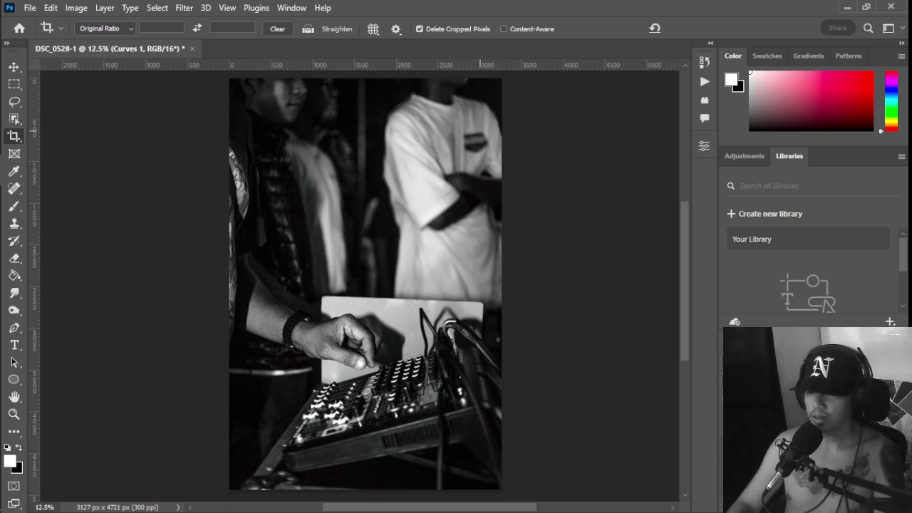
pyautogui.click(459, 129)
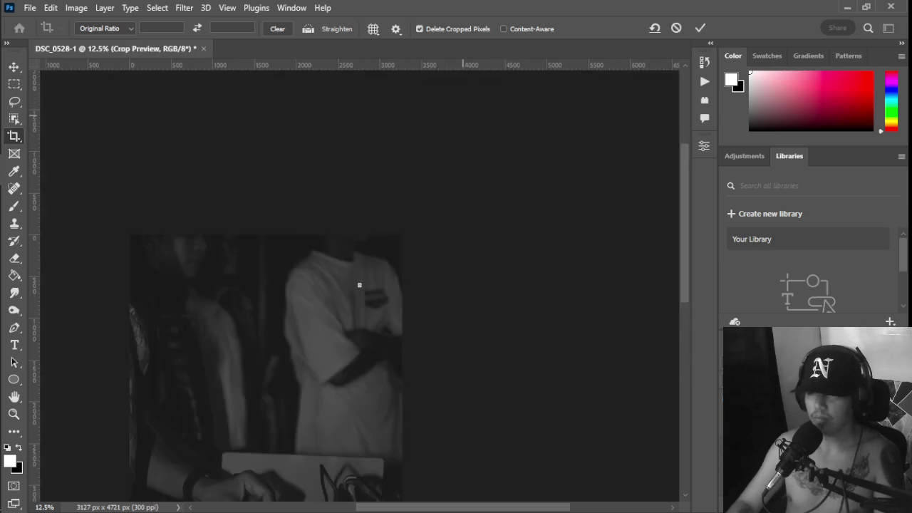
pyautogui.press('Return')
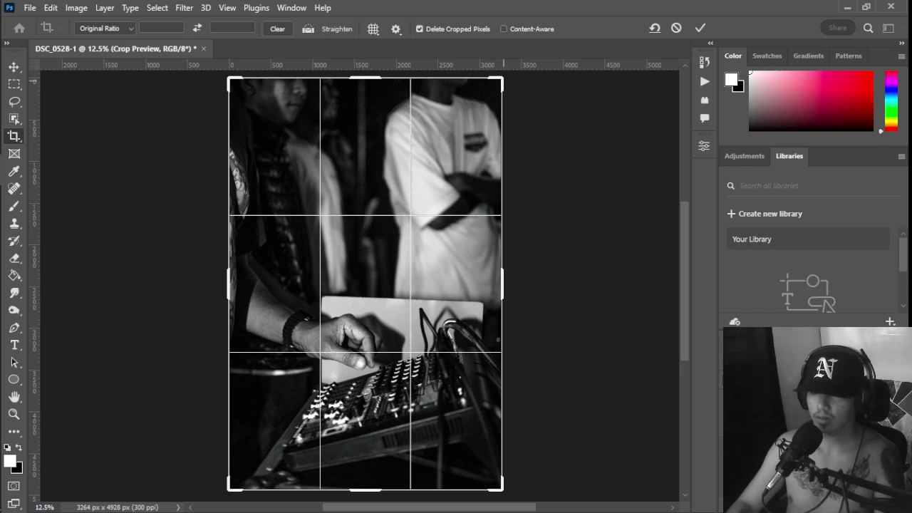
# Step: Try cropping DSC_0528-1 to about 3186 × 4810 px and undo that crop
pyautogui.moveTo(502, 80); pyautogui.dragTo(484, 108)
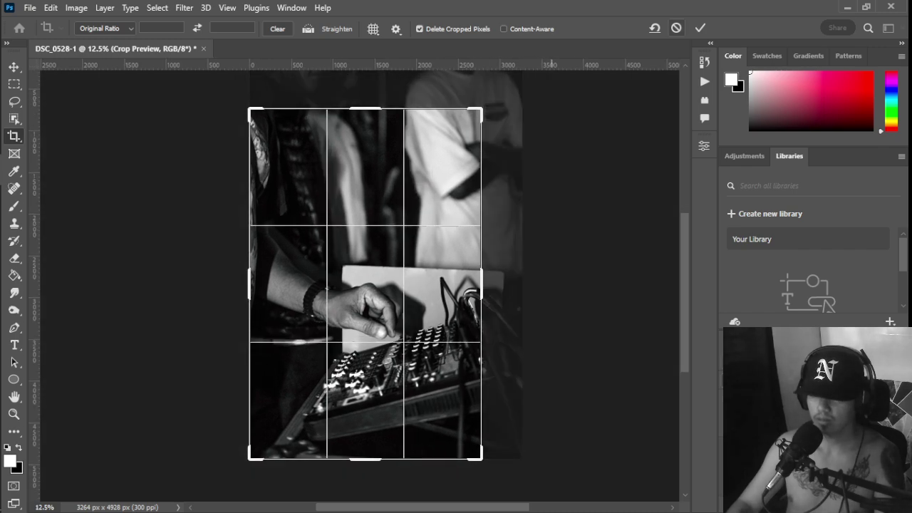
pyautogui.press('Return')
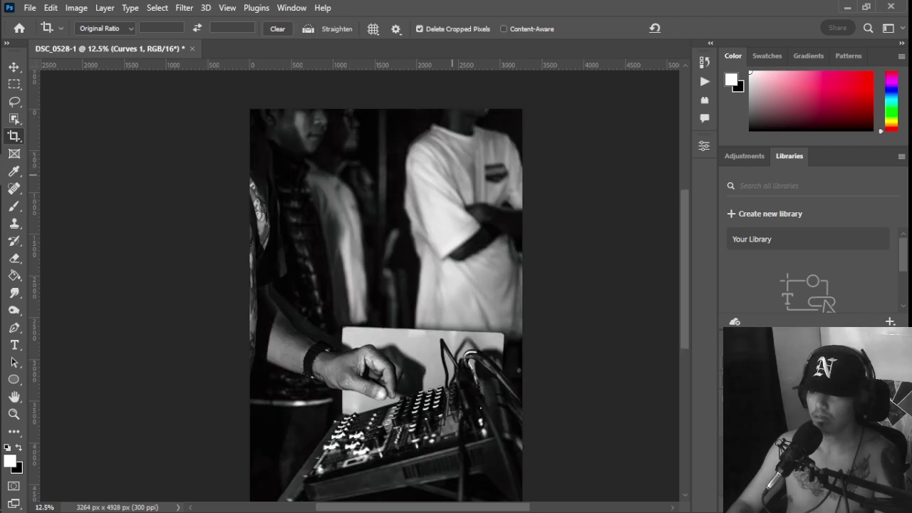
pyautogui.click(528, 148)
pyautogui.moveTo(523, 111); pyautogui.dragTo(517, 113)
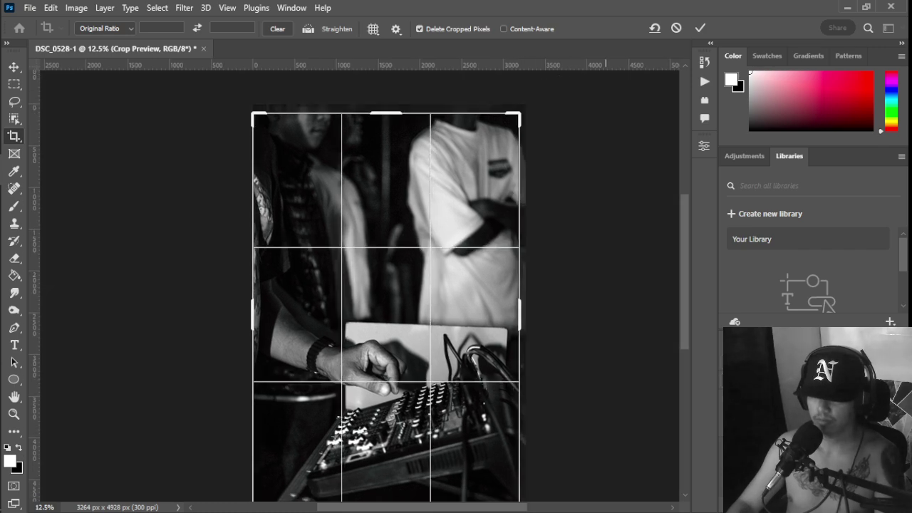
pyautogui.click(701, 27)
pyautogui.scroll(-2, 587, 146)
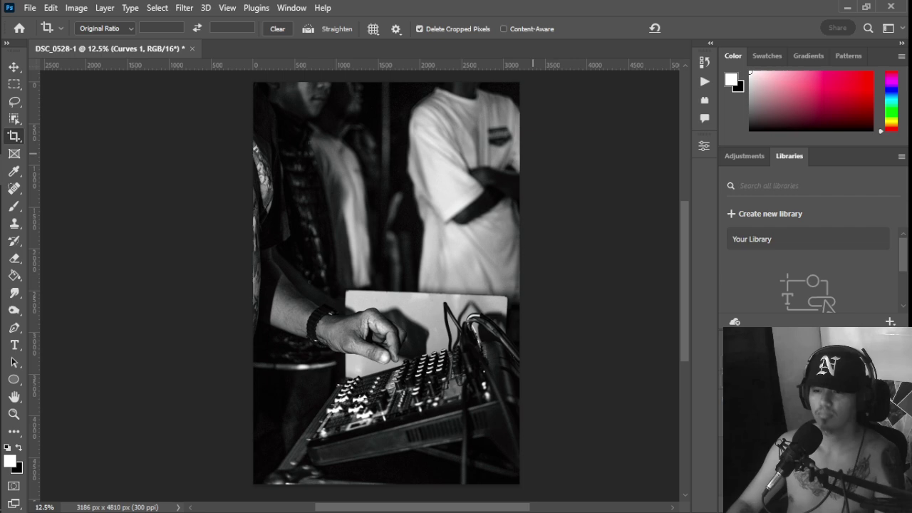
pyautogui.hotkey('ctrl', 'z')
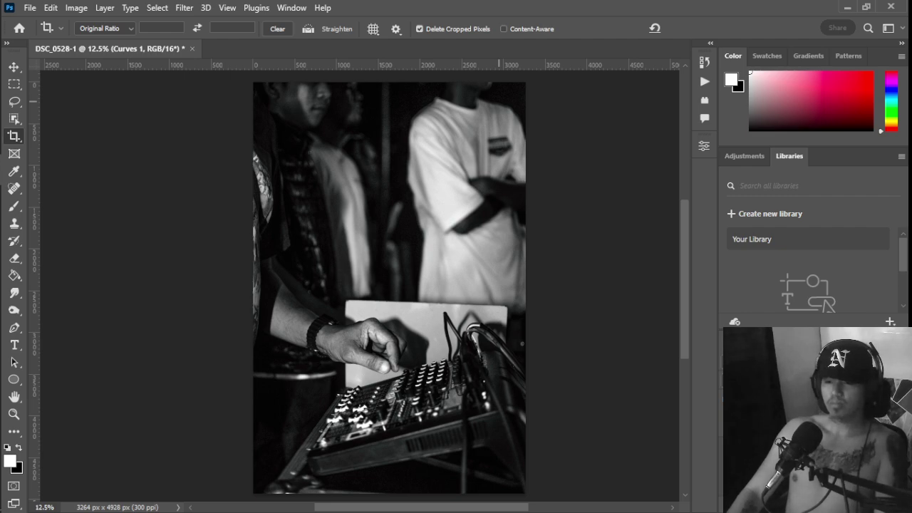
# Step: Crop DSC_0528-1 slightly tighter at its original ratio, to about 3194 × 4822 px
pyautogui.click(499, 101)
pyautogui.scroll(2, 523, 142)
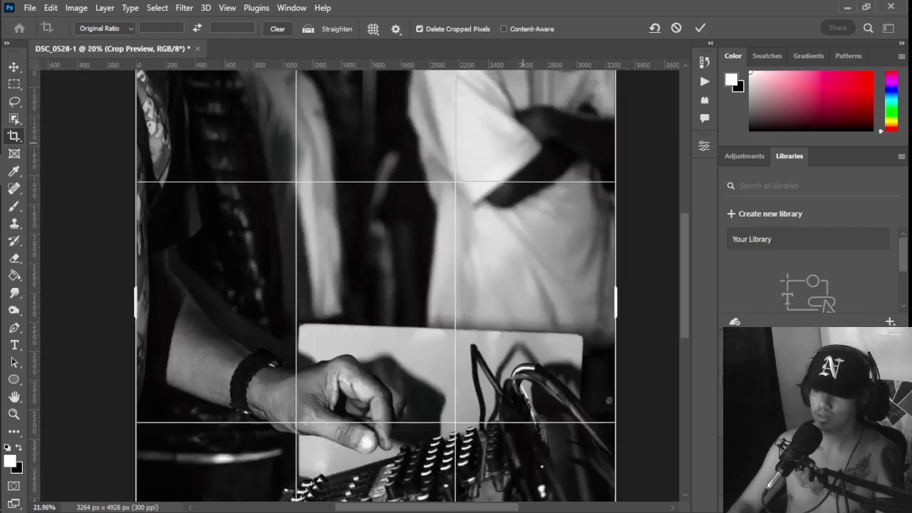
pyautogui.scroll(2, 523, 143)
pyautogui.scroll(5, 345, 285)
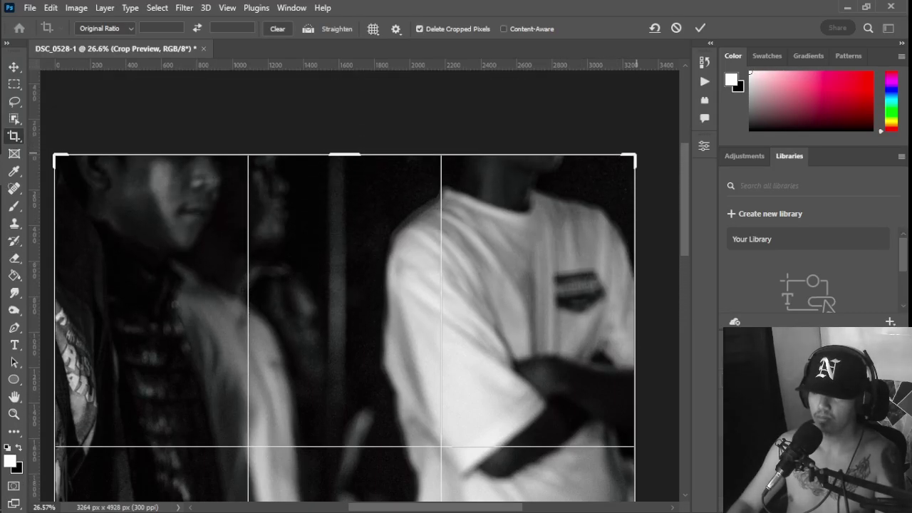
pyautogui.moveTo(637, 153); pyautogui.dragTo(630, 163)
pyautogui.scroll(-5, 542, 274)
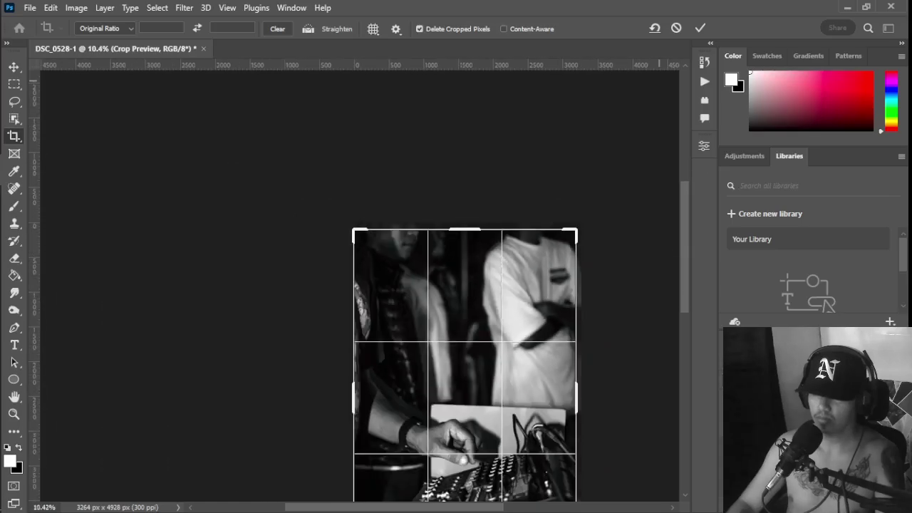
pyautogui.click(700, 28)
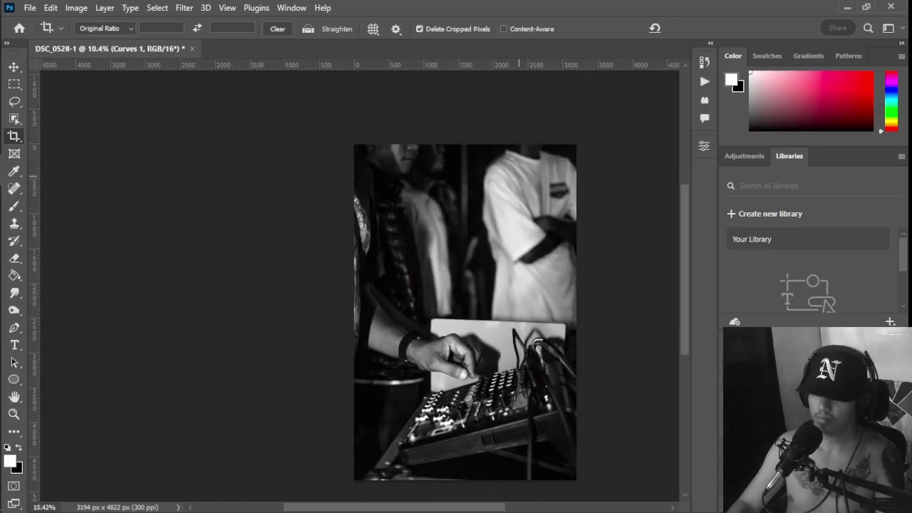
# Step: Add 10% Gaussian, monochromatic noise to the cropped photo
pyautogui.scroll(-1, 519, 177)
pyautogui.hscroll(5, 519, 176)
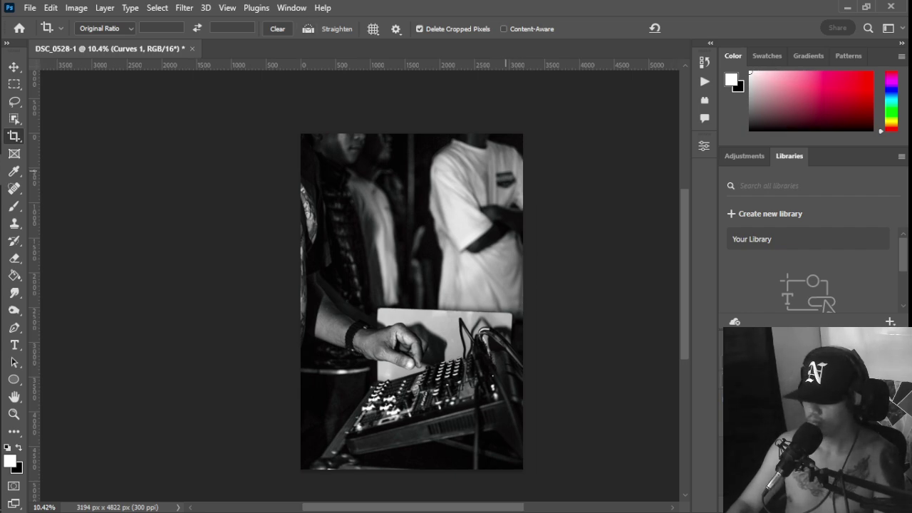
pyautogui.scroll(2, 536, 227)
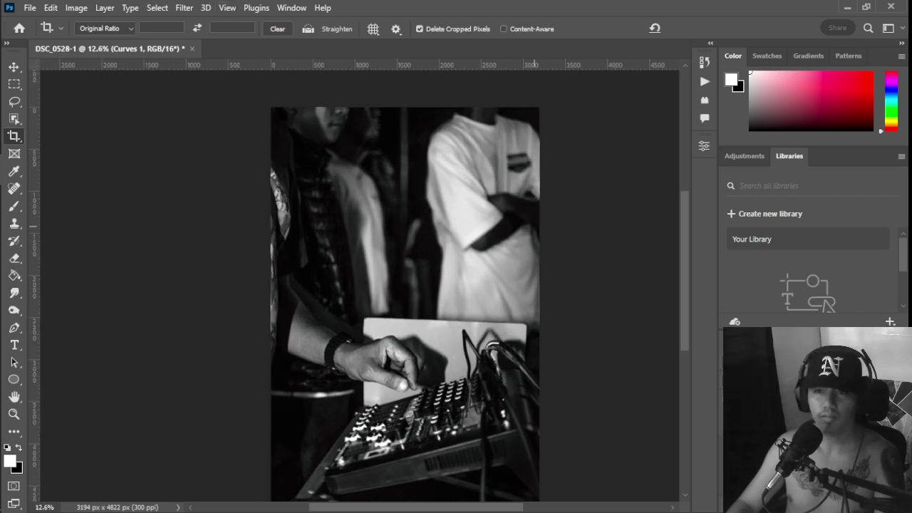
pyautogui.scroll(-1, 532, 220)
pyautogui.scroll(-1, 405, 294)
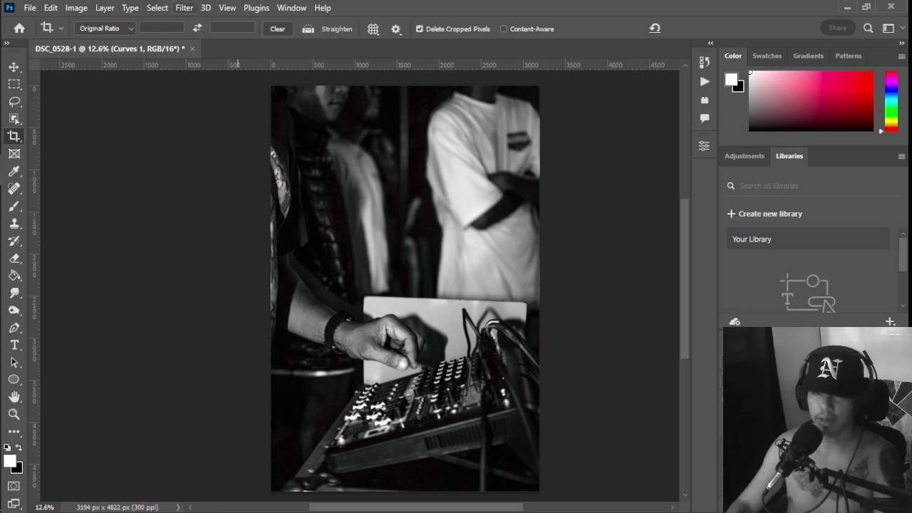
pyautogui.click(184, 8)
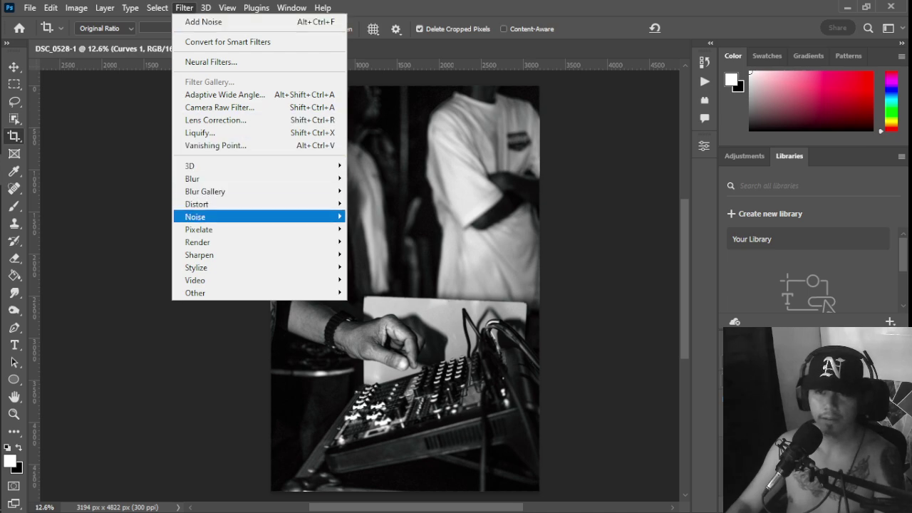
pyautogui.moveTo(235, 216)
pyautogui.click(378, 216)
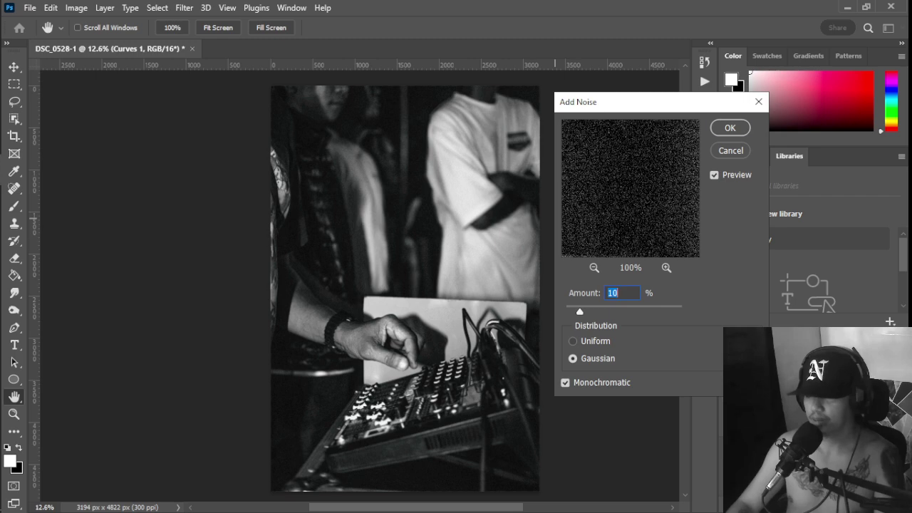
pyautogui.press('Return')
# Step: Flatten the image and unlock the resulting background so that it becomes an editable layer
pyautogui.press('c')
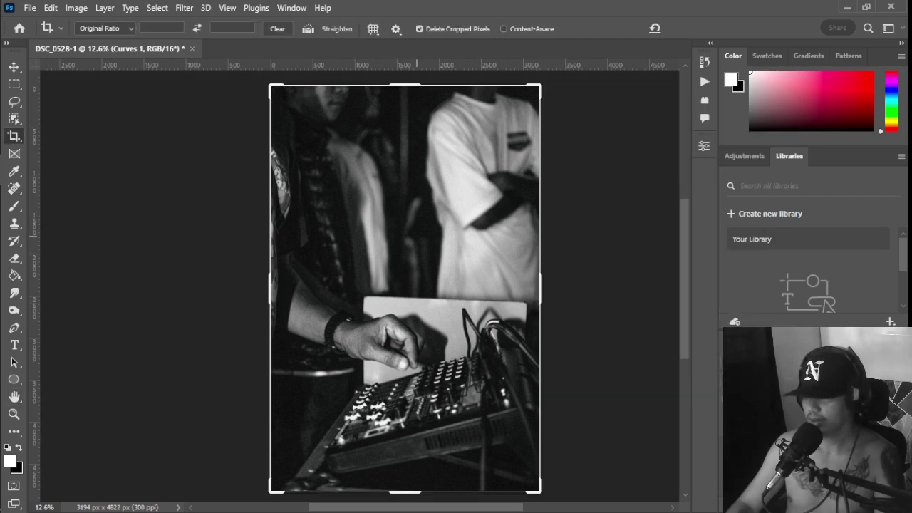
pyautogui.press('v')
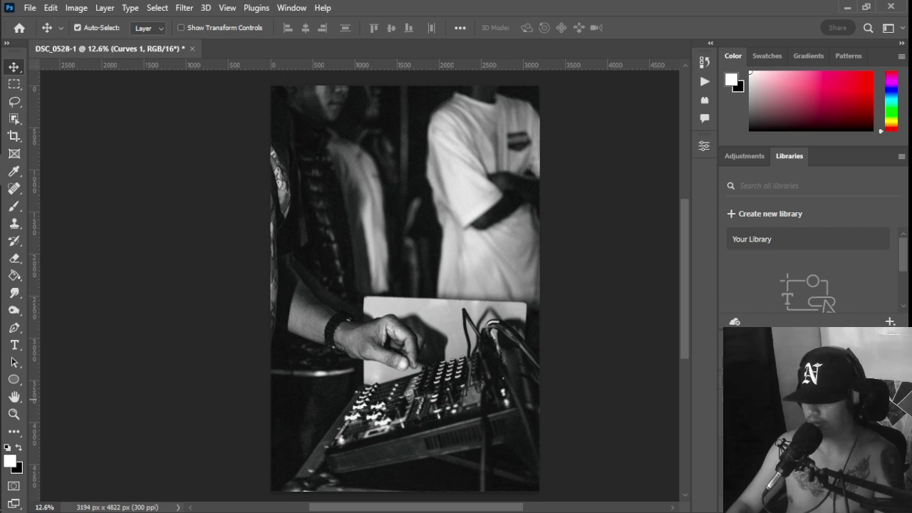
pyautogui.rightClick(803, 400)
pyautogui.click(763, 442)
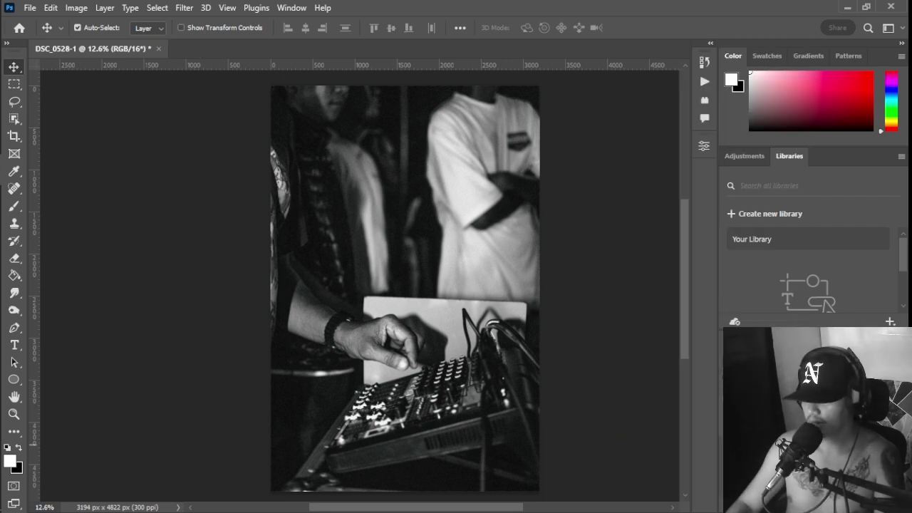
pyautogui.click(889, 402)
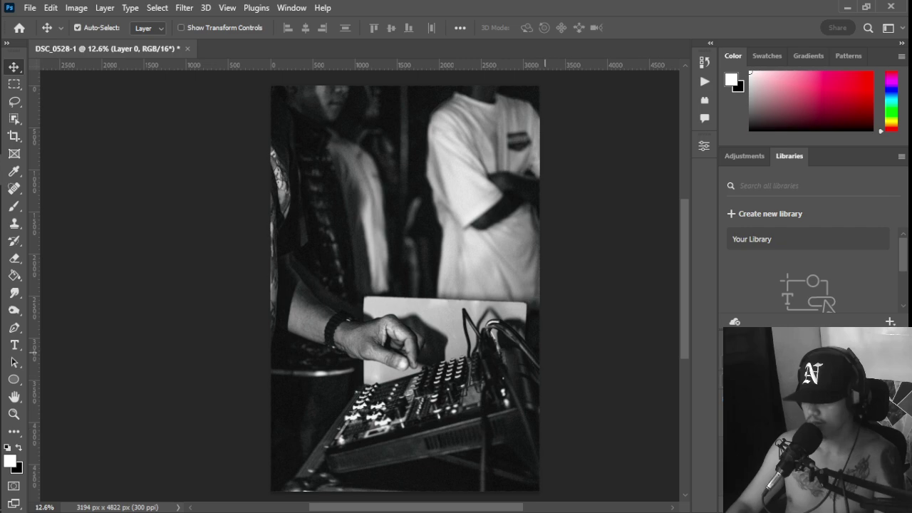
# Step: Expand the canvas with a 1:1 (Square) crop to about 4822 × 4822 px, leaving empty strips on both sides of the photo
pyautogui.press('c')
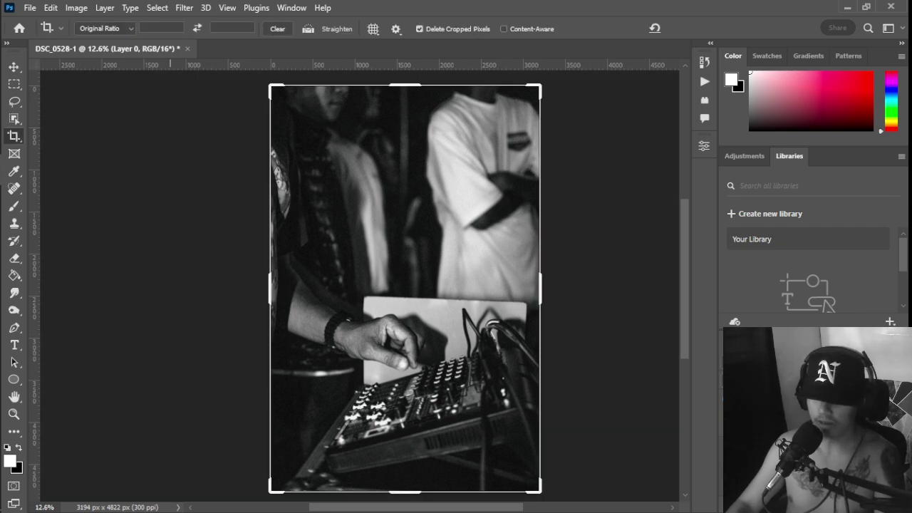
pyautogui.click(105, 28)
pyautogui.click(100, 76)
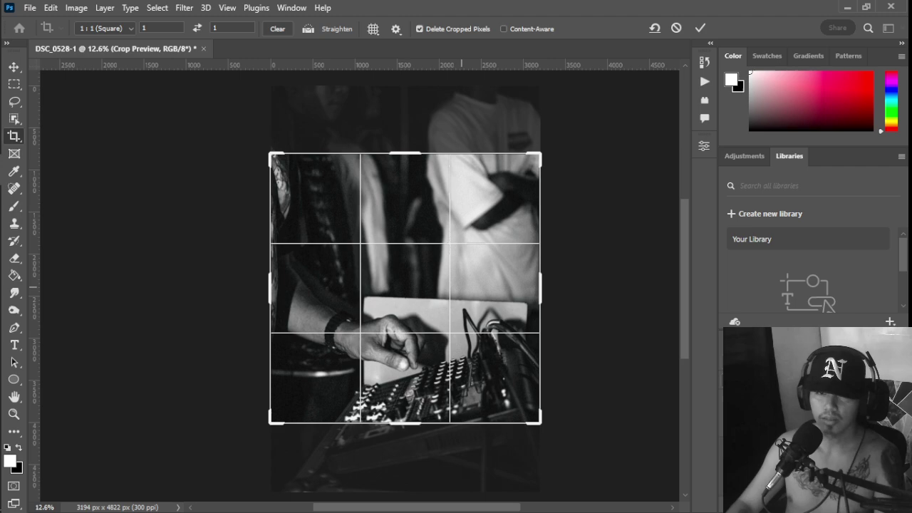
pyautogui.moveTo(543, 288); pyautogui.dragTo(607, 282)
pyautogui.press('Return')
# Step: Fill the empty strips on both sides of the photo with white using the Paint Bucket
pyautogui.press('g')
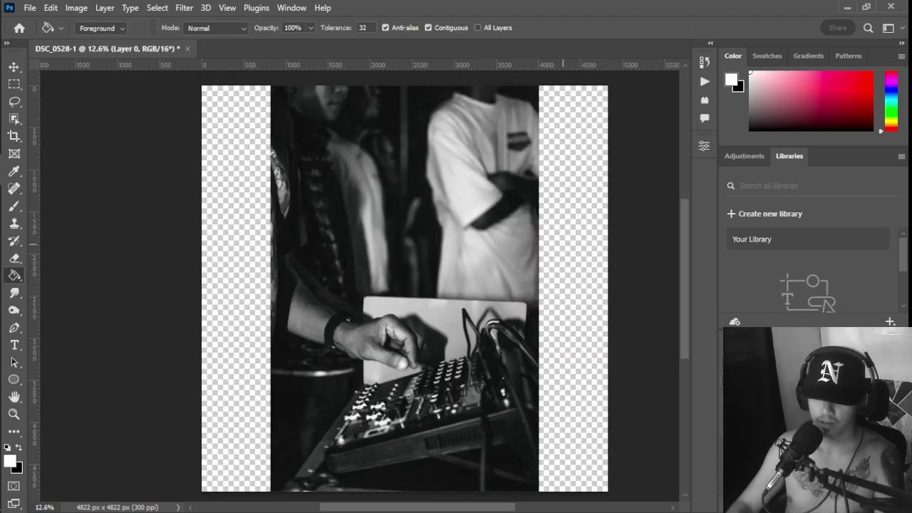
pyautogui.click(573, 285)
pyautogui.click(241, 271)
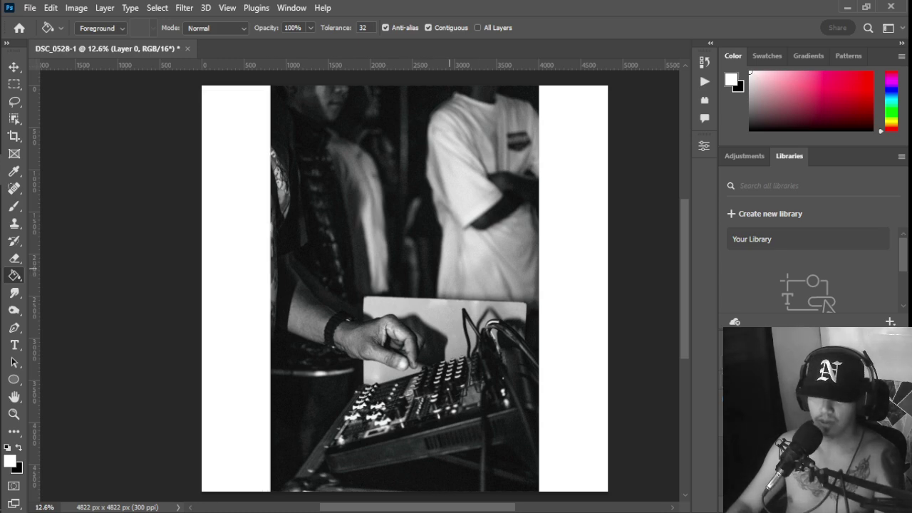
# Step: Resize the square image to 15 × 15 inches at 300 pixels/inch
pyautogui.click(30, 7)
pyautogui.click(30, 7)
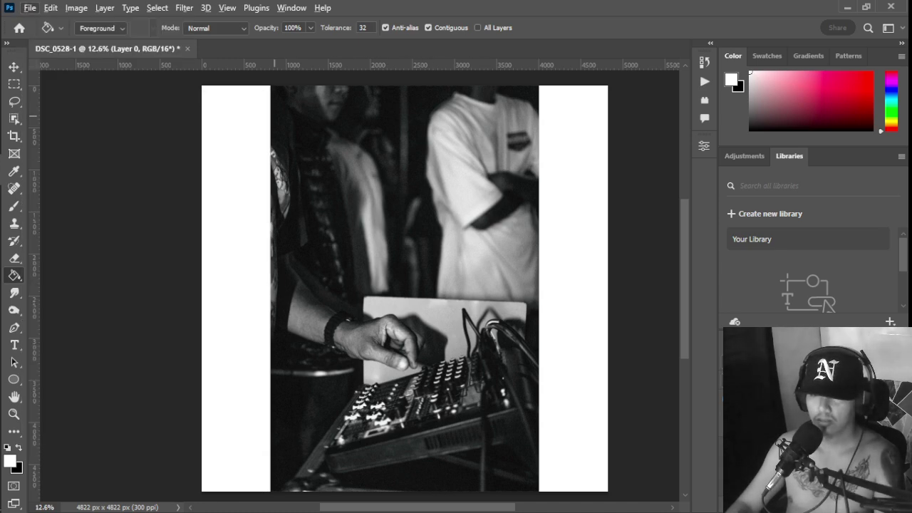
pyautogui.click(76, 8)
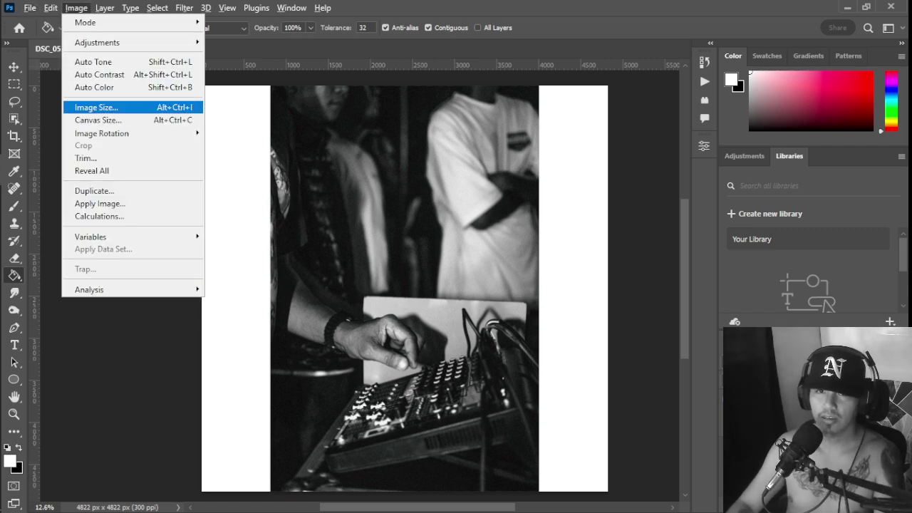
pyautogui.click(92, 107)
pyautogui.write('15')
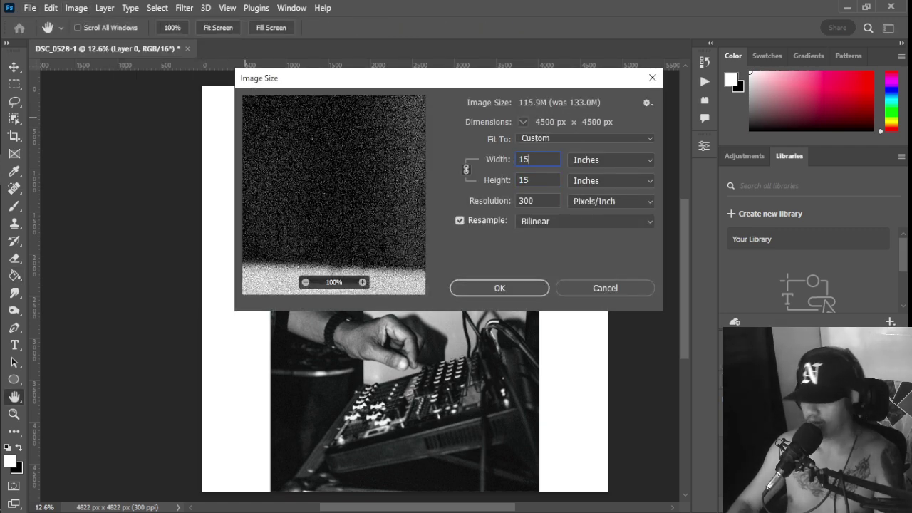
pyautogui.press('Escape')
# Step: Export the image as DSC_0528-1.png in the AAA EDITED folder
pyautogui.click(30, 7)
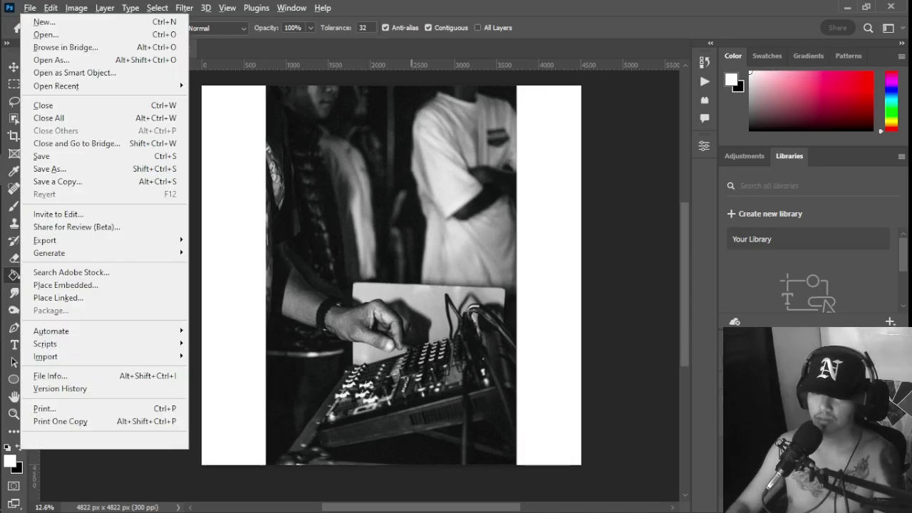
pyautogui.moveTo(44, 240)
pyautogui.click(221, 253)
pyautogui.hotkey('ctrl', 'shift', 's')
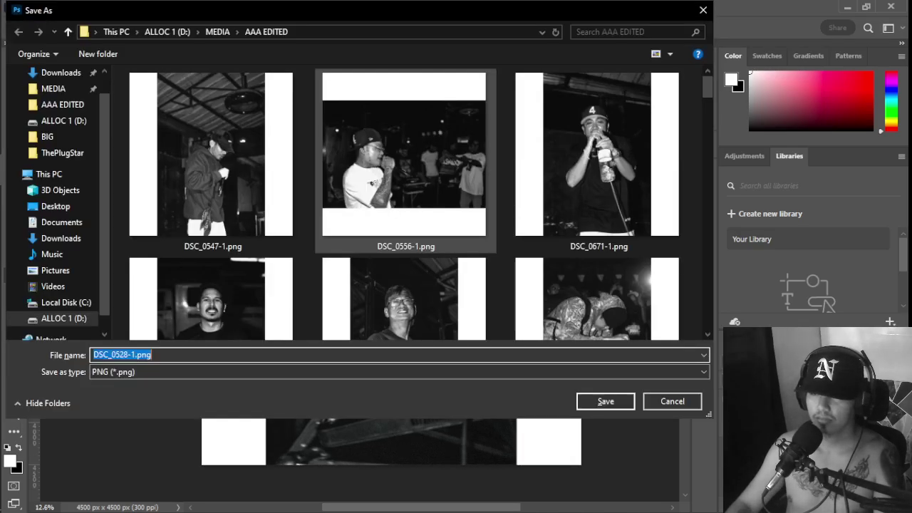
pyautogui.press('Return')
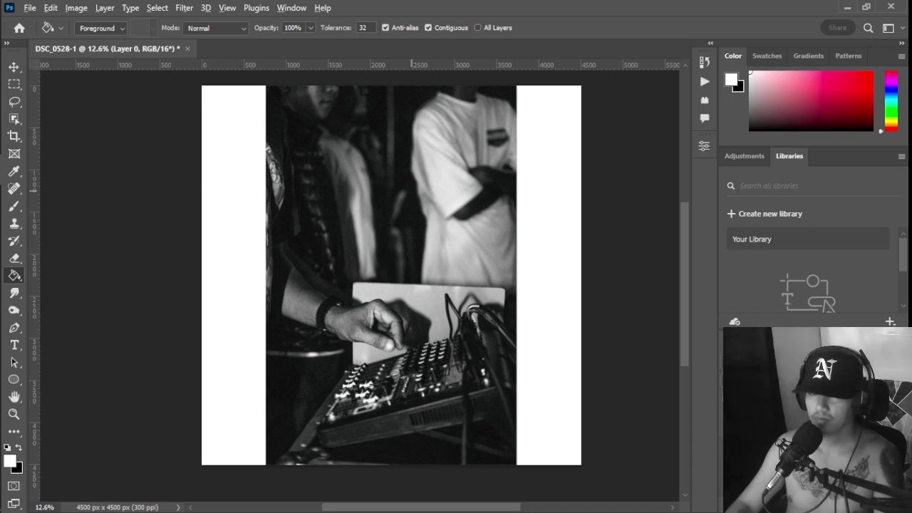
# Step: Reopen the PNG export dialog, refresh the AAA EDITED folder to check DSC_0528-1.png, and cancel the dialog
pyautogui.hotkey('alt', 'f')
pyautogui.press('e')
pyautogui.press('Return')
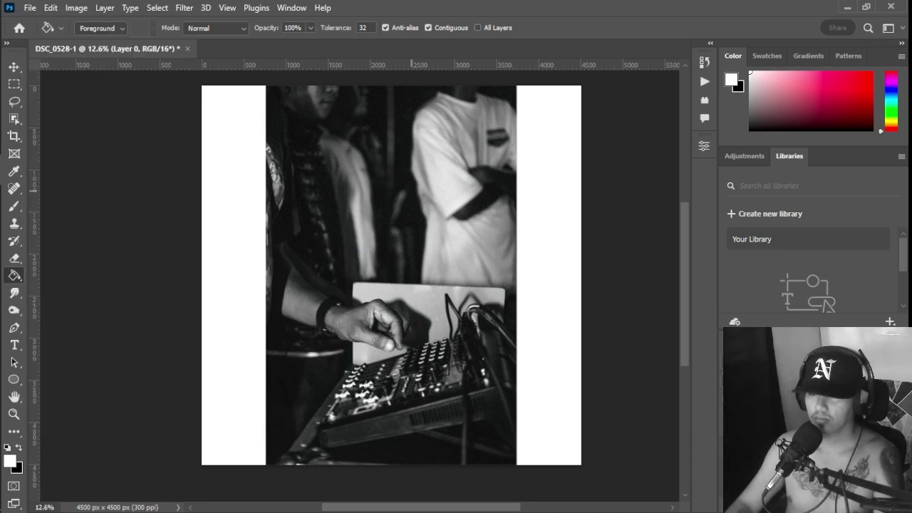
pyautogui.press('Return')
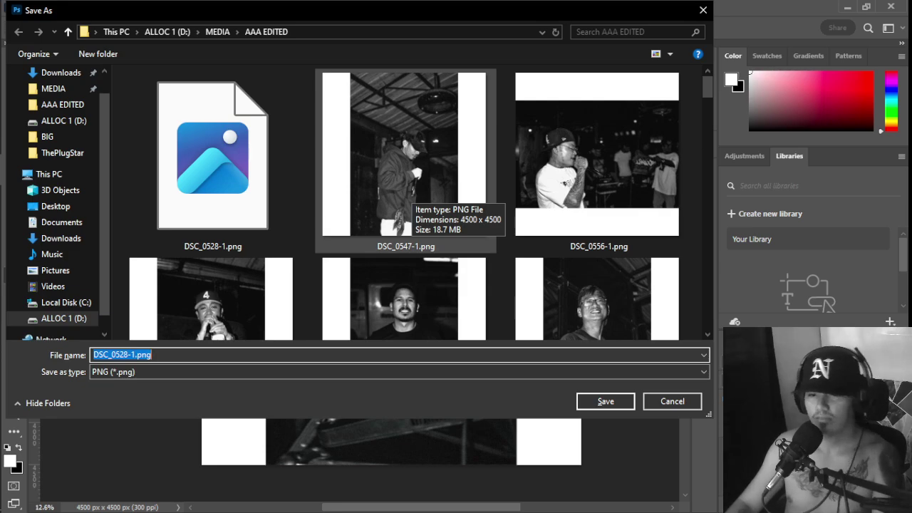
pyautogui.rightClick(308, 172)
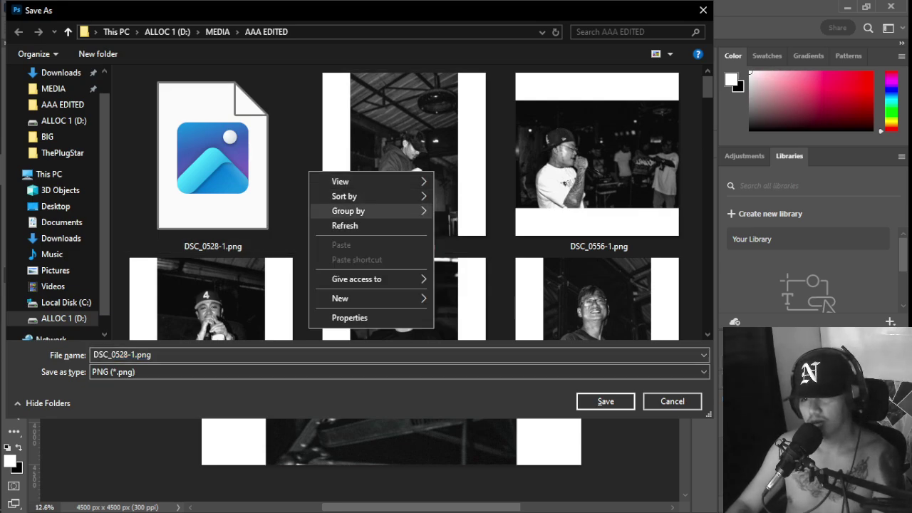
pyautogui.click(345, 226)
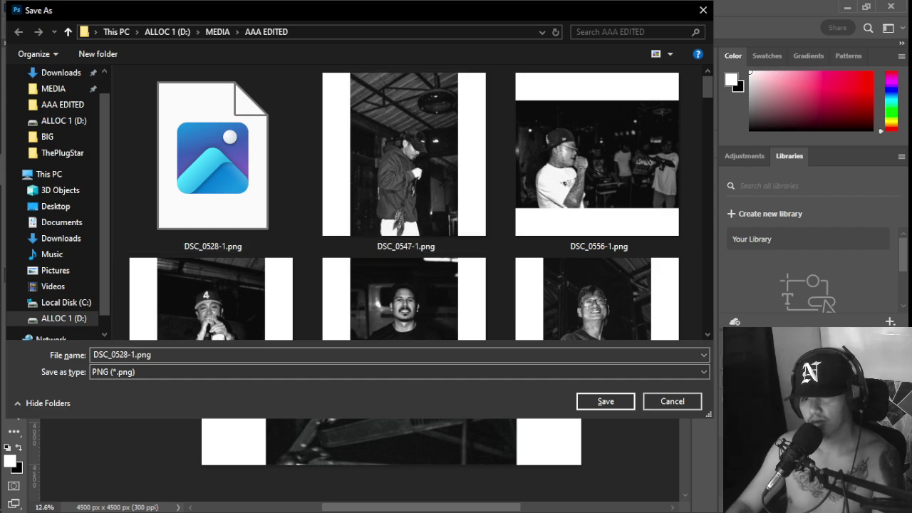
pyautogui.rightClick(306, 191)
pyautogui.press('Escape')
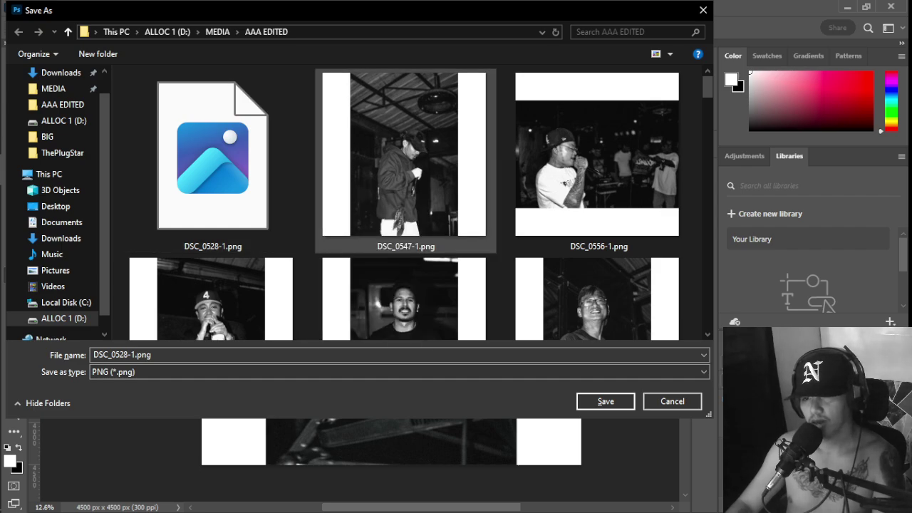
pyautogui.press('Escape')
# Step: Check the thumbnail of the exported DSC_0528-1.png in the save dialog once more without saving again
pyautogui.click(29, 8)
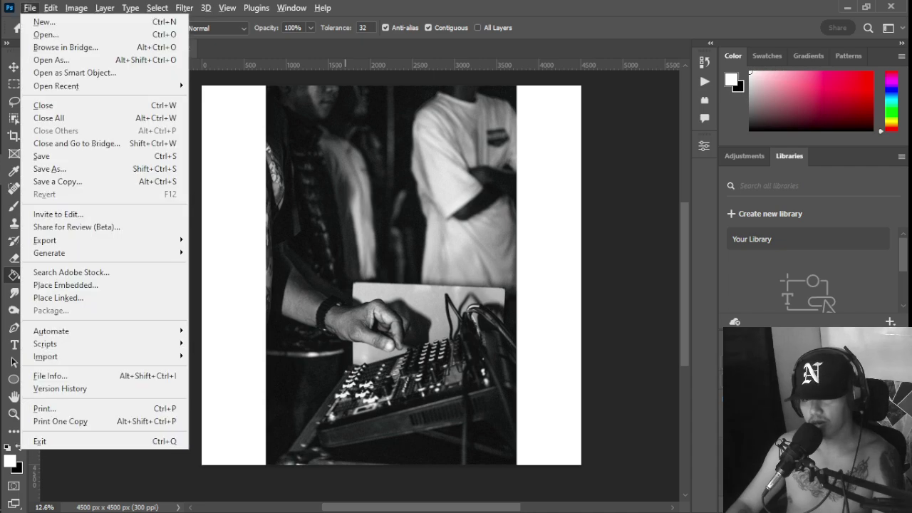
pyautogui.click(50, 169)
pyautogui.hotkey('ctrl', 'shift', 's')
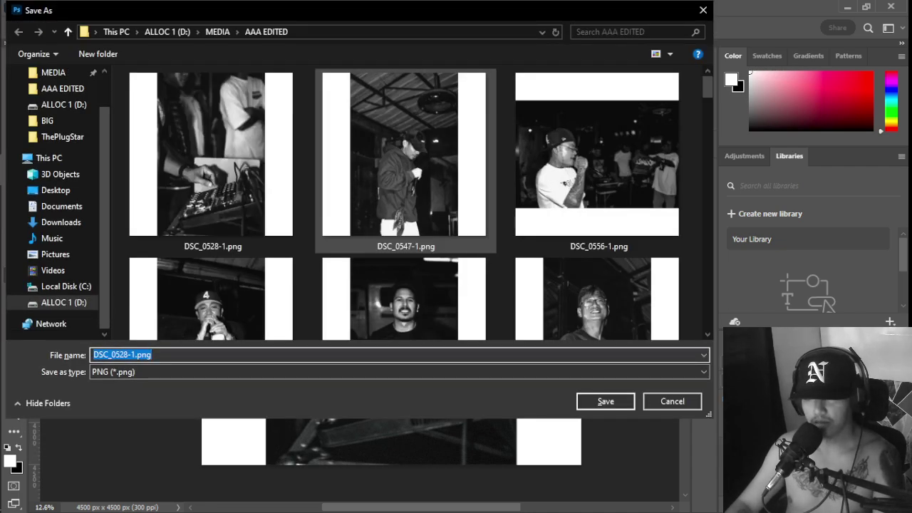
pyautogui.press('Escape')
# Step: Close the DSC_0528-1 document and open the AAA EDITED folder in File Explorer to view the exported photos
pyautogui.hotkey('ctrl', 'w')
pyautogui.click(449, 203)
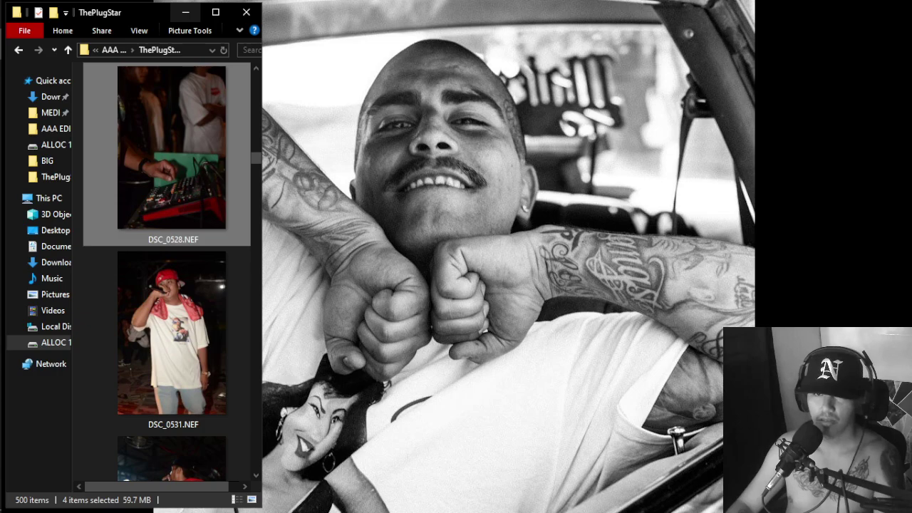
pyautogui.click(57, 129)
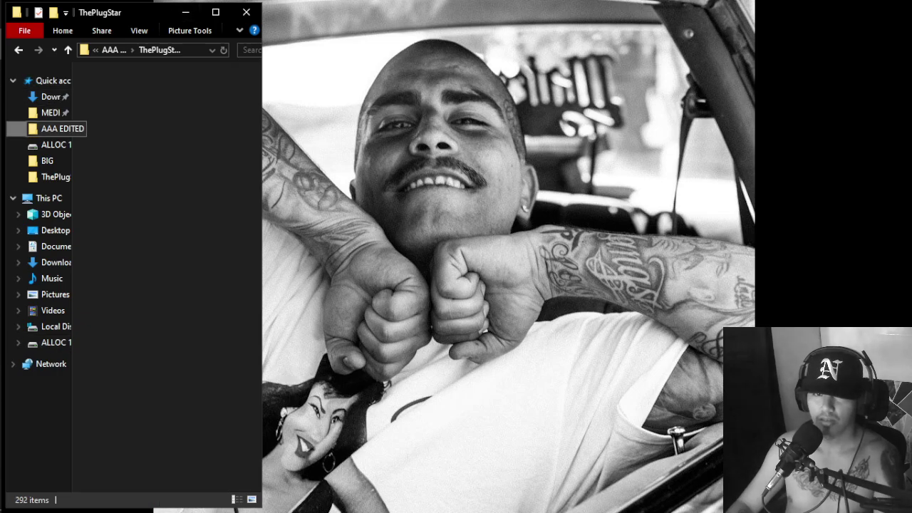
pyautogui.scroll(-3, 171, 235)
pyautogui.moveTo(20, 170)
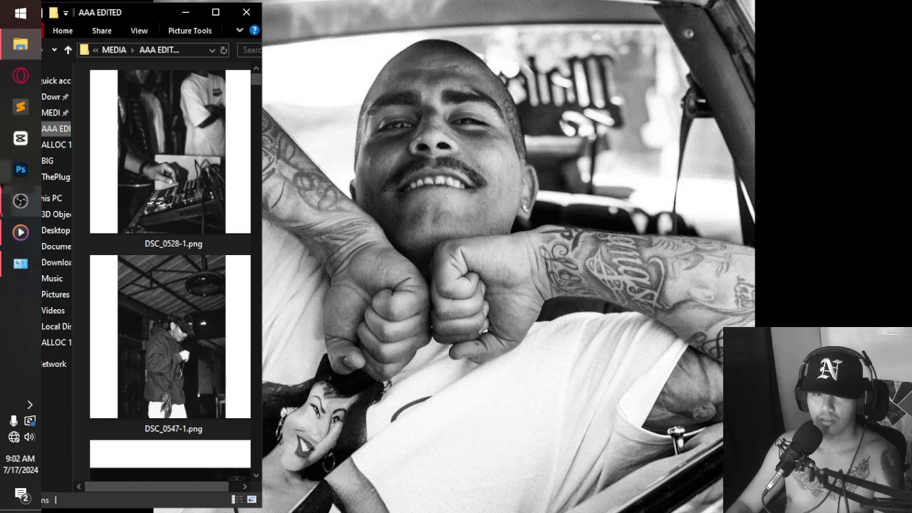
pyautogui.click(21, 201)
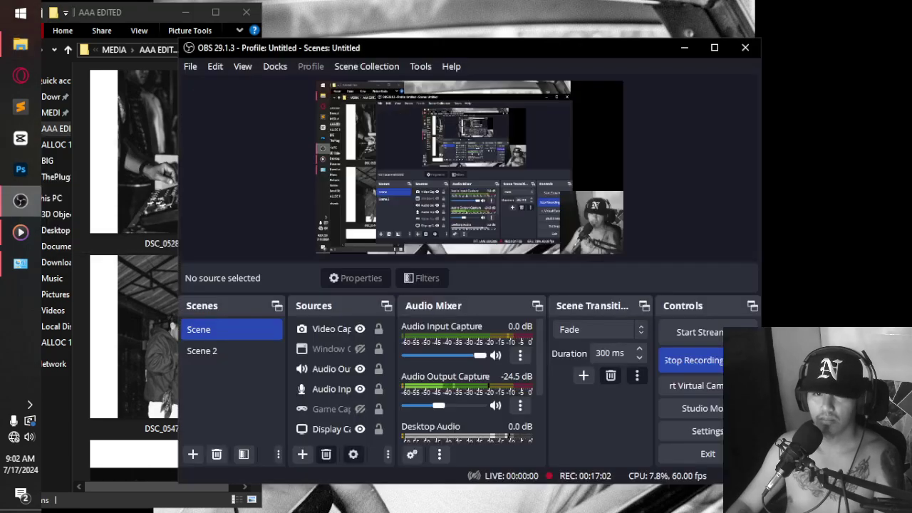
pyautogui.click(203, 351)
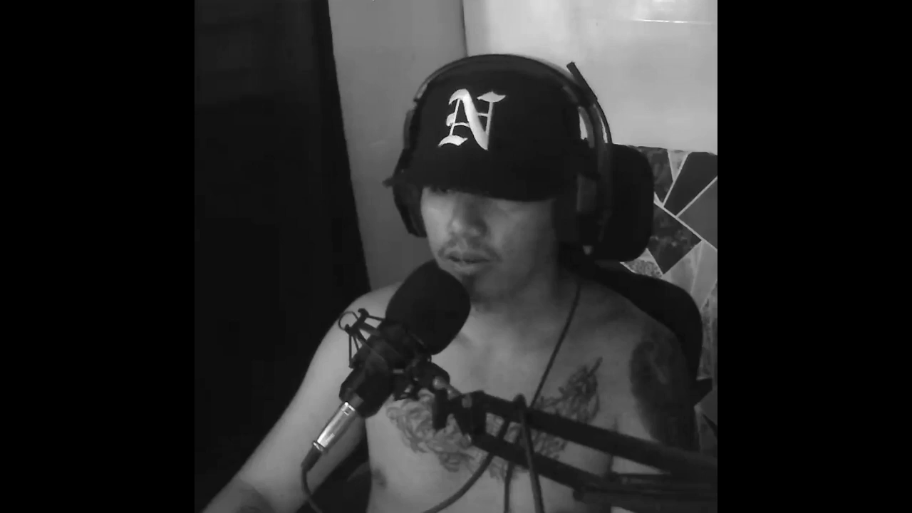